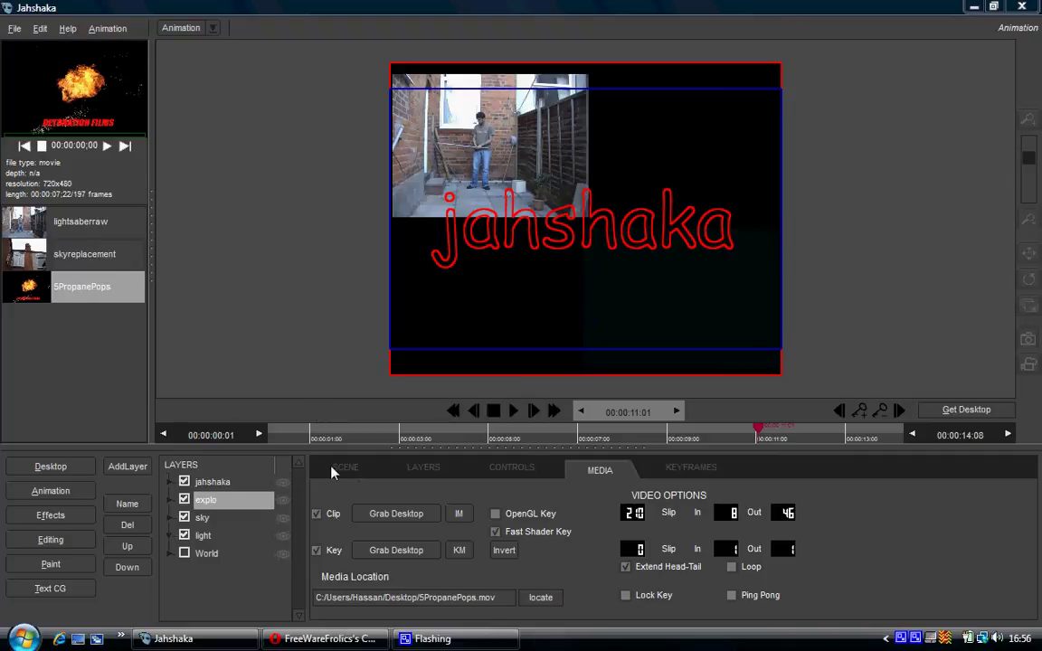
pyautogui.click(128, 466)
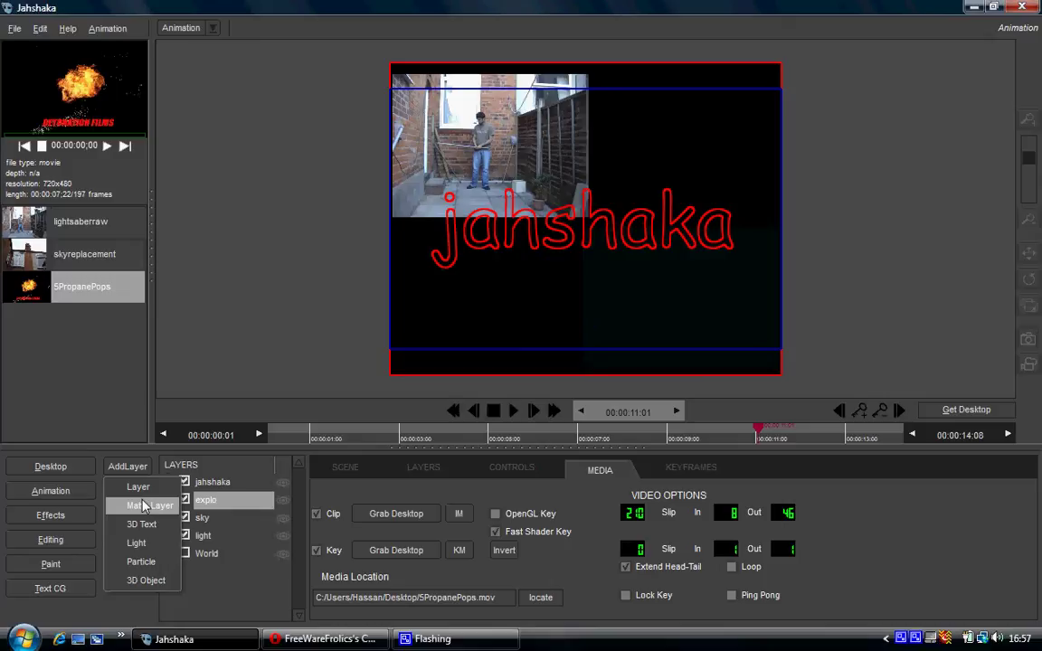
pyautogui.click(158, 546)
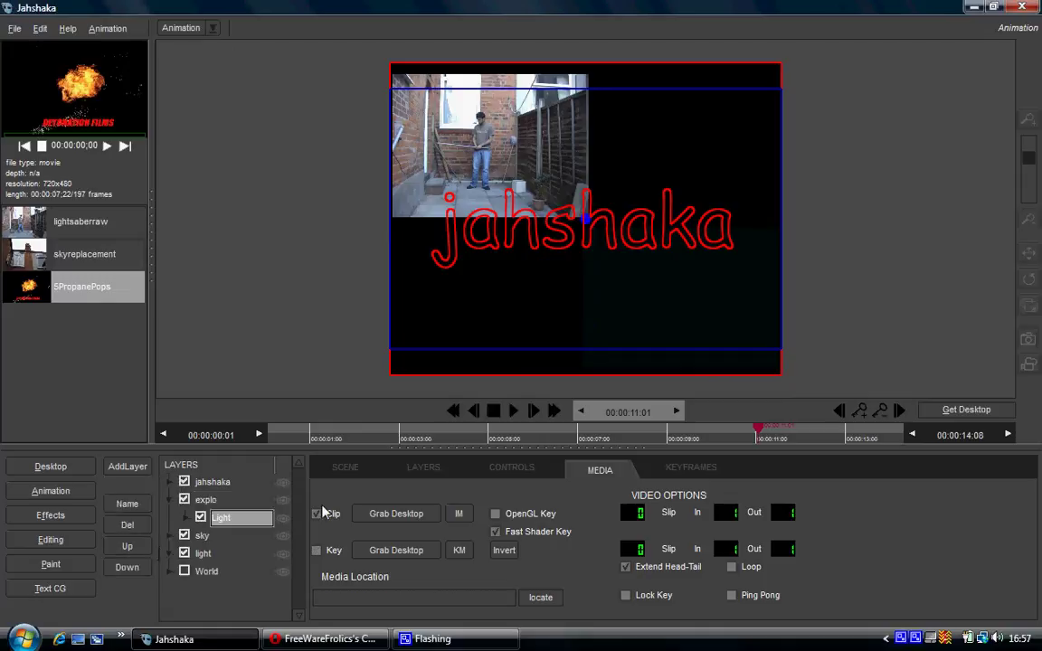
pyautogui.click(432, 466)
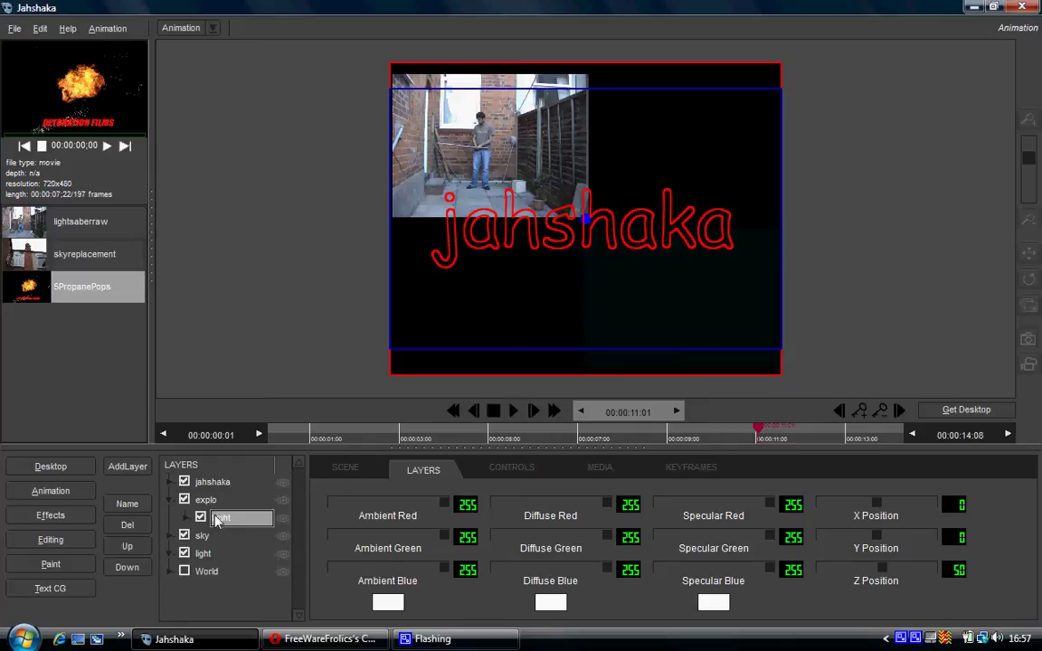
pyautogui.moveTo(225, 519)
pyautogui.mouseDown()
pyautogui.moveTo(216, 508)
pyautogui.moveTo(219, 521)
pyautogui.mouseUp()
pyautogui.click(126, 525)
# Add a light layer to the jahshaka text layer
pyautogui.click(212, 481)
pyautogui.click(128, 466)
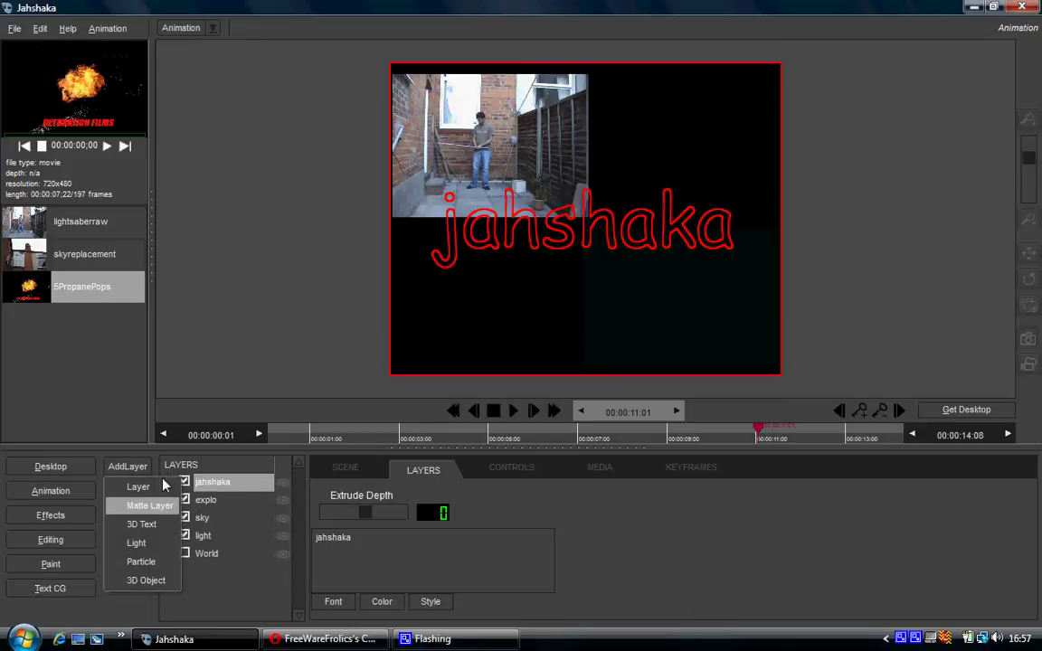
pyautogui.click(136, 473)
pyautogui.click(134, 471)
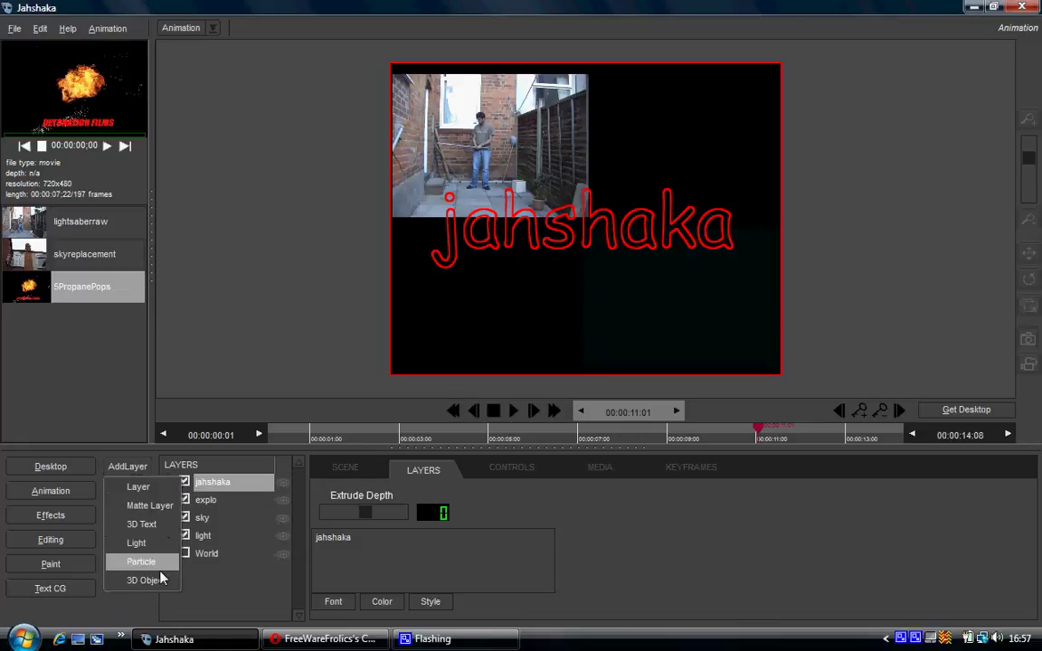
pyautogui.click(150, 544)
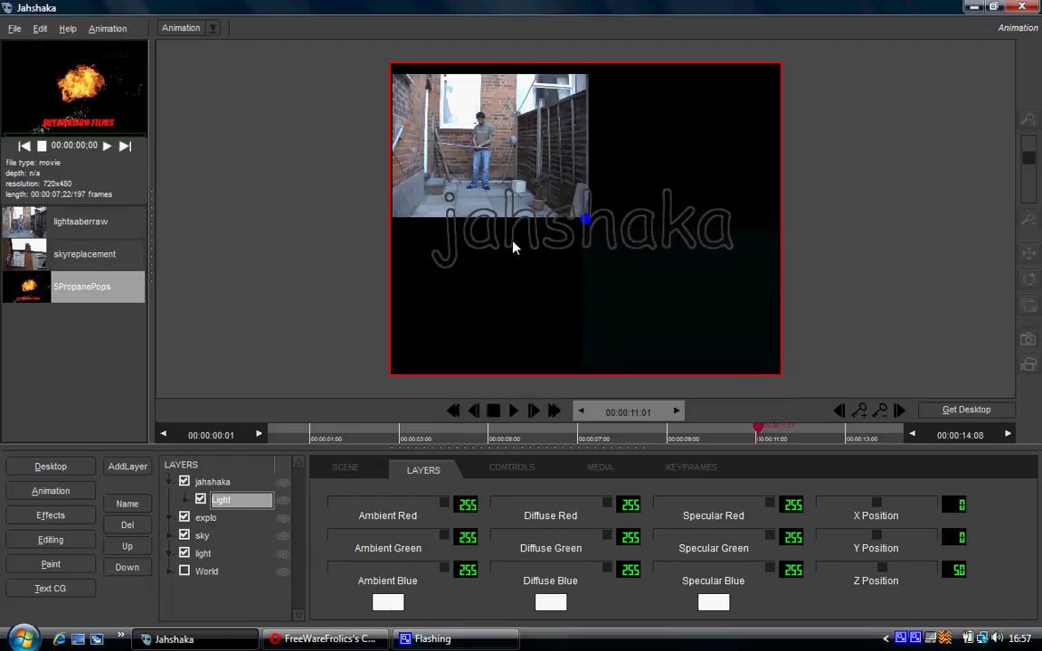
# Move the light to X 71, Y 61 and Z 459
pyautogui.click(480, 473)
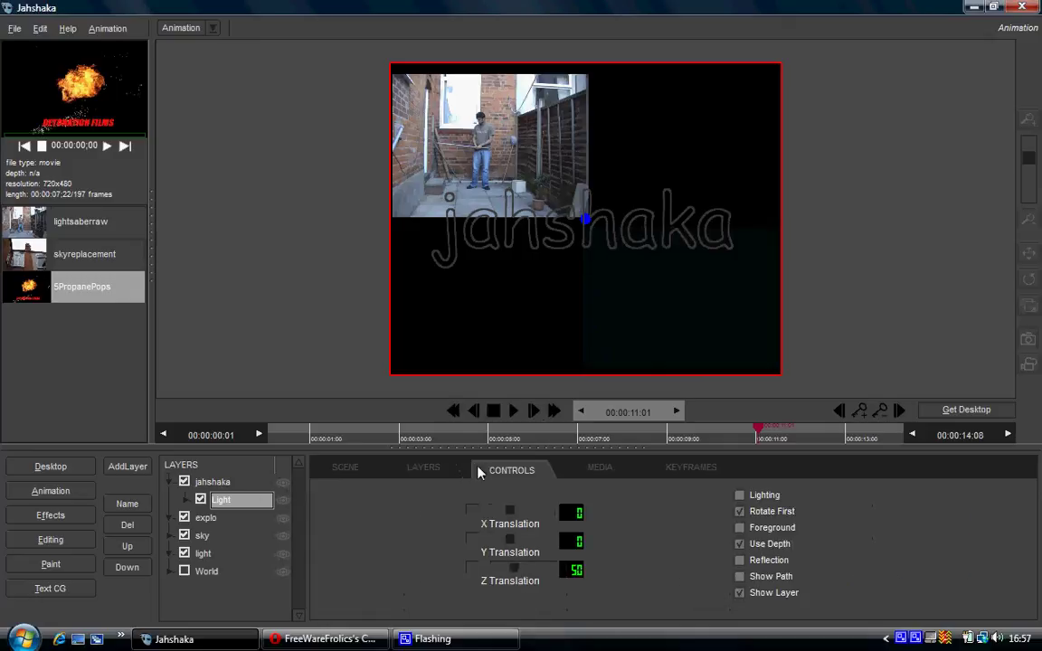
pyautogui.moveTo(511, 572); pyautogui.dragTo(548, 574)
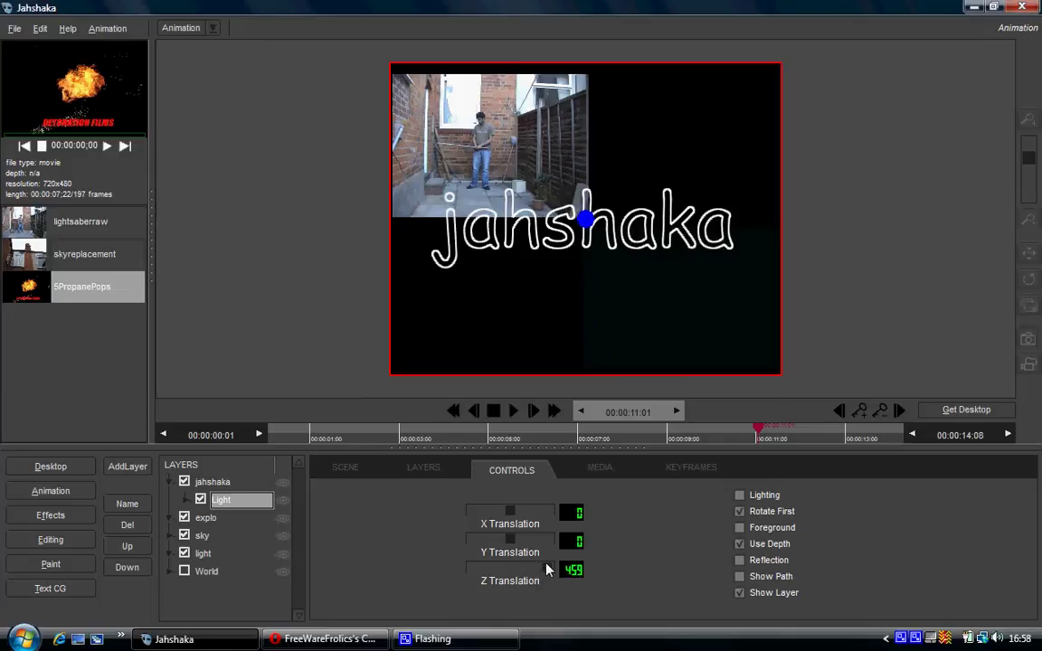
pyautogui.moveTo(521, 541); pyautogui.dragTo(520, 515)
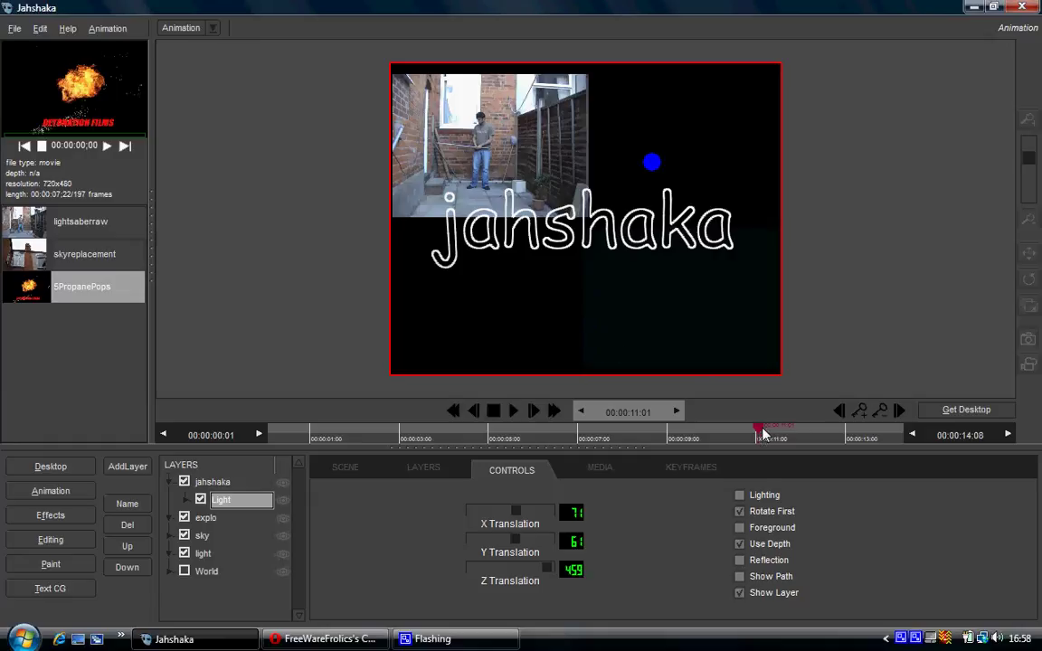
# At 00:00:03:10, set the light's diffuse colour to light blue and its ambient colour to magenta, and preview the change along the timeline
pyautogui.click(441, 468)
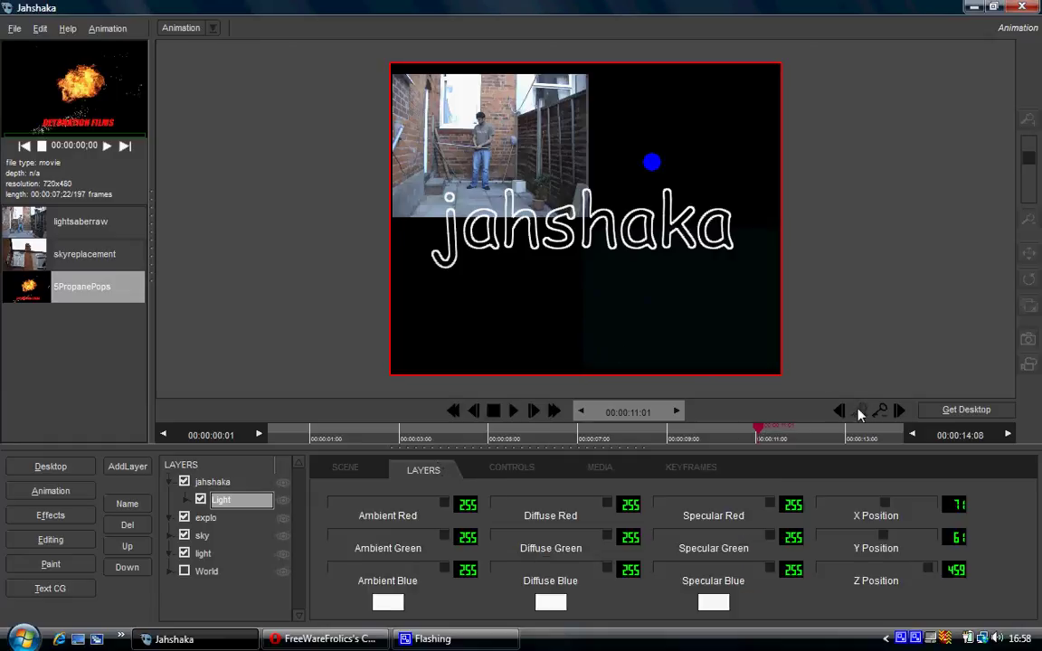
pyautogui.moveTo(757, 431); pyautogui.dragTo(418, 428)
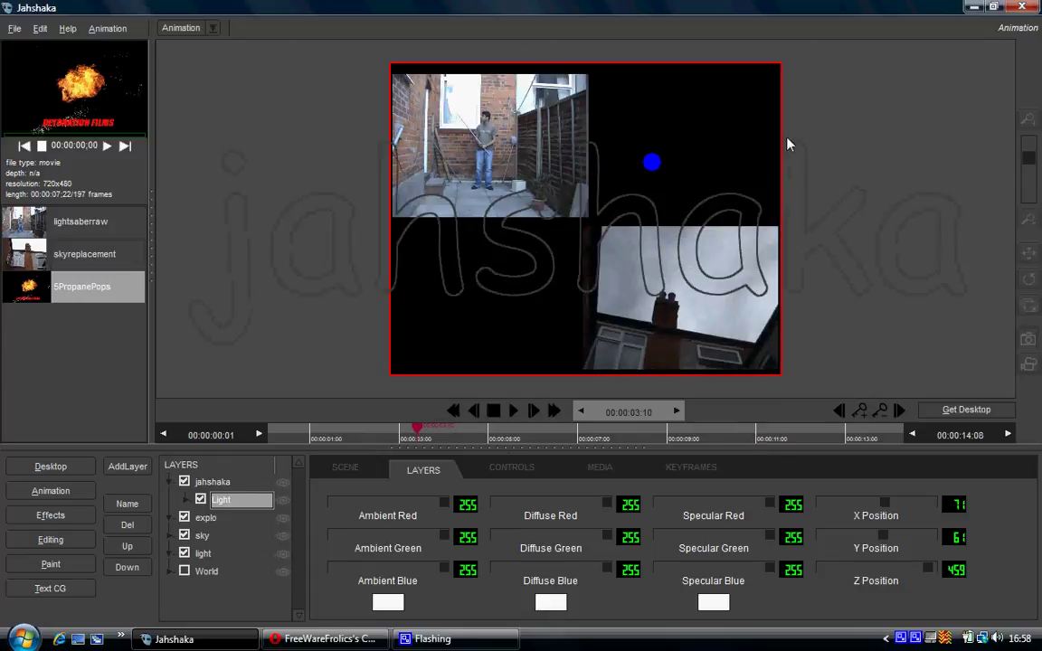
pyautogui.click(551, 601)
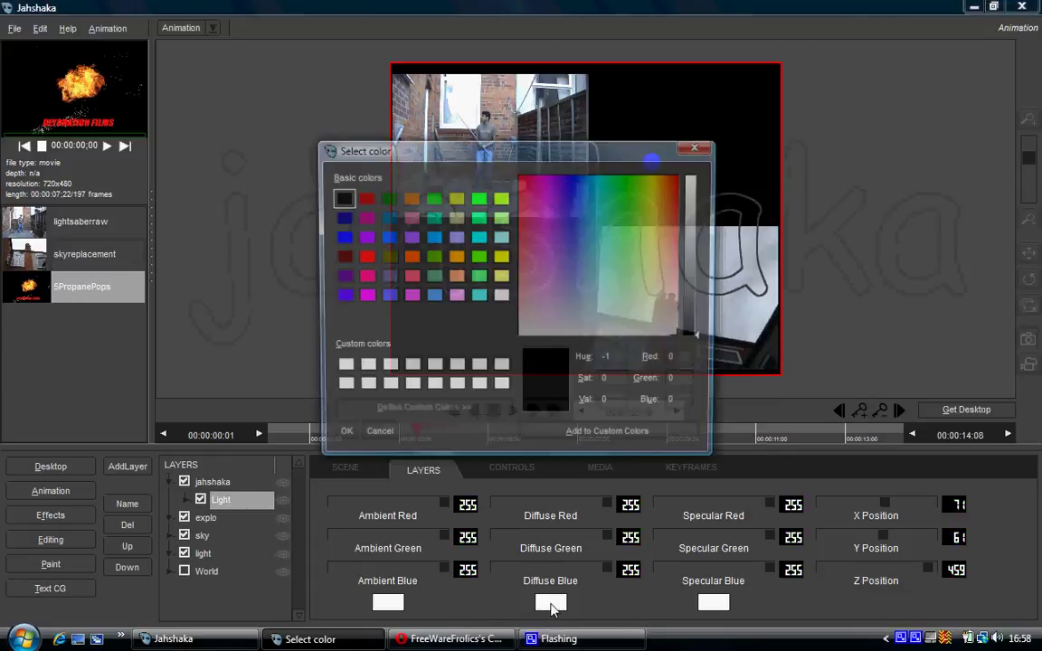
pyautogui.click(432, 237)
pyautogui.click(342, 436)
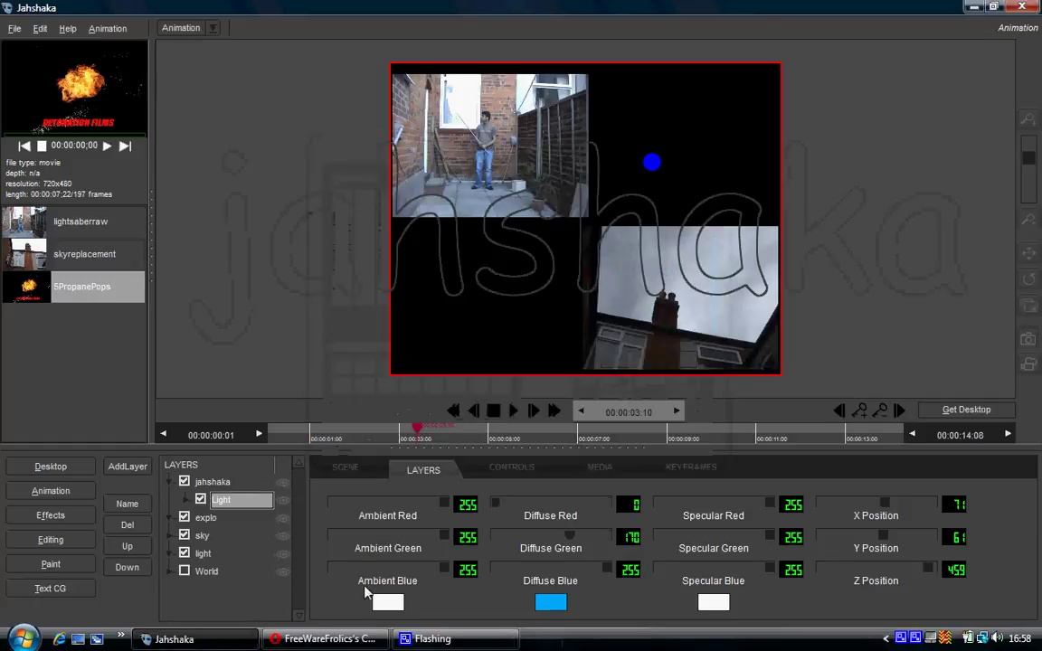
pyautogui.click(388, 602)
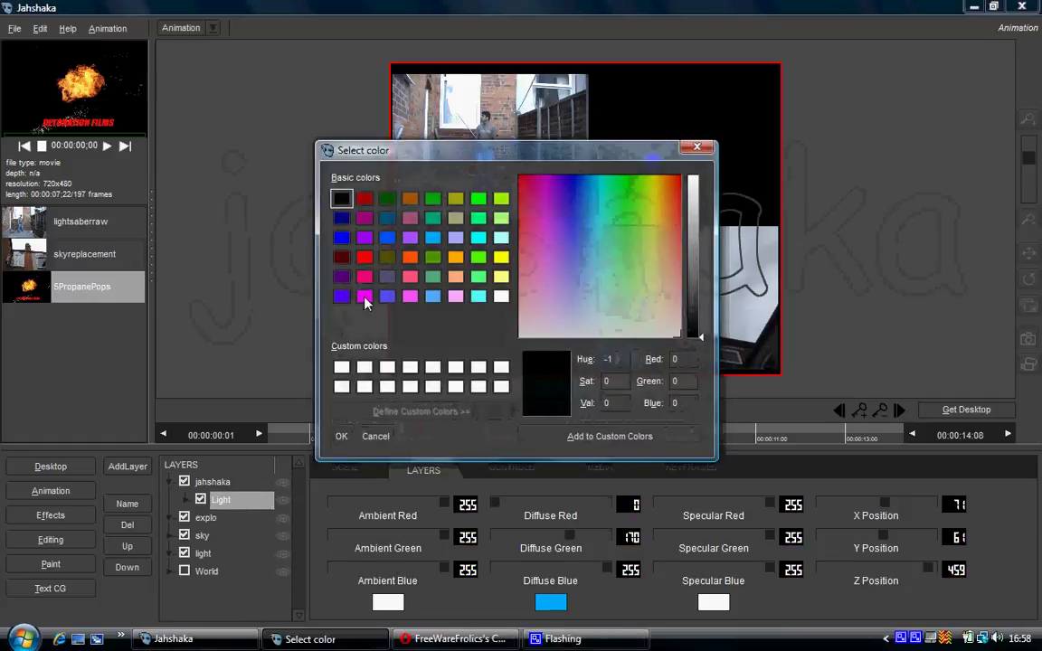
pyautogui.click(365, 295)
pyautogui.click(341, 436)
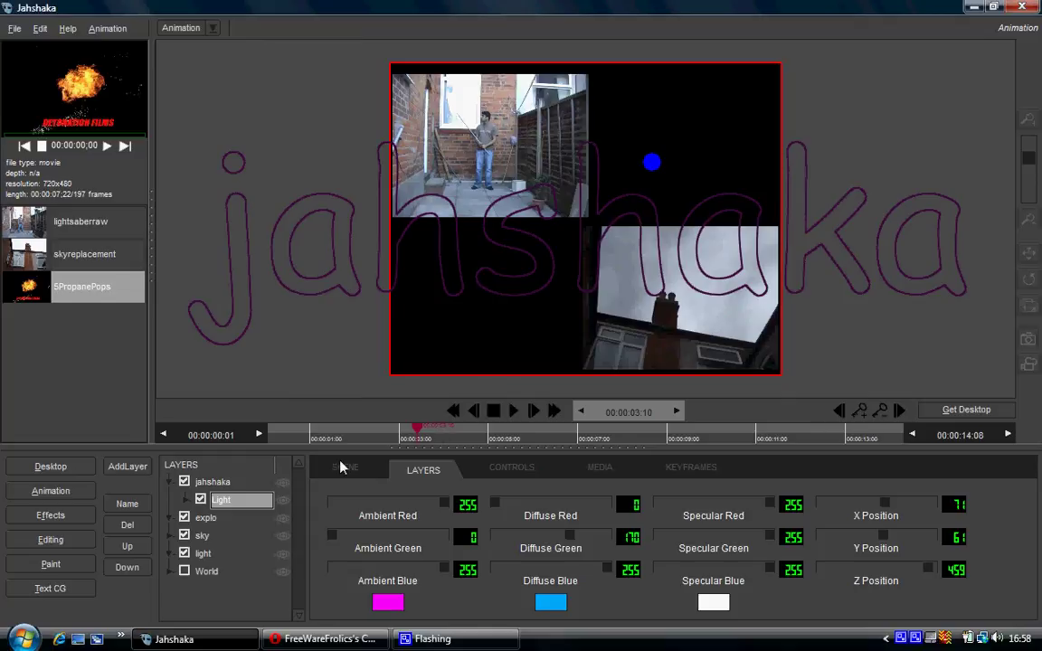
pyautogui.moveTo(442, 436); pyautogui.dragTo(672, 476)
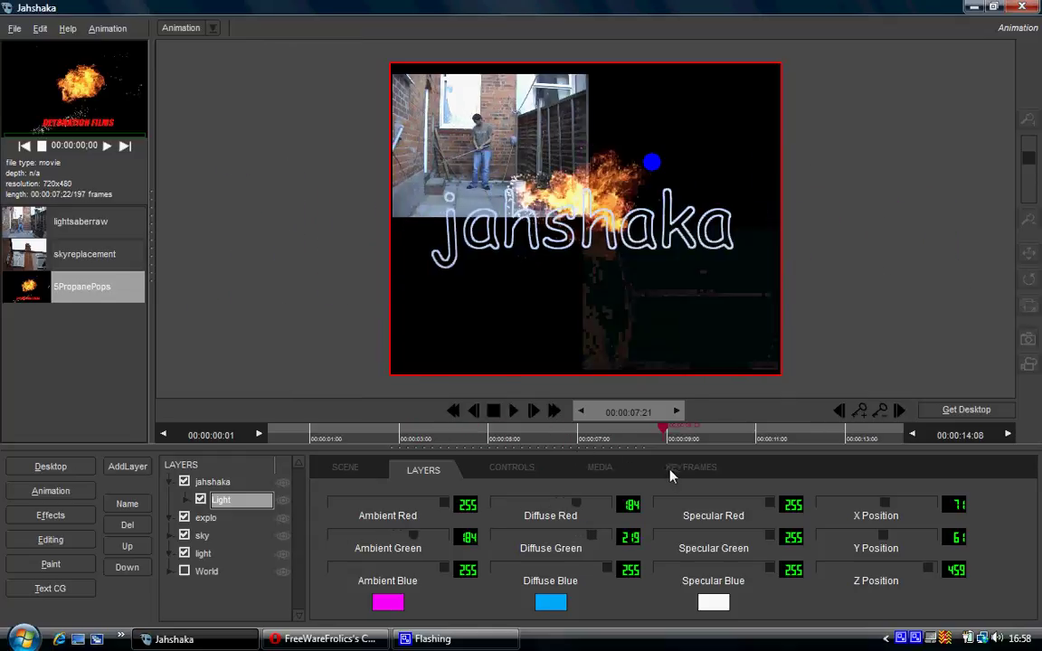
pyautogui.moveTo(737, 473); pyautogui.dragTo(513, 443)
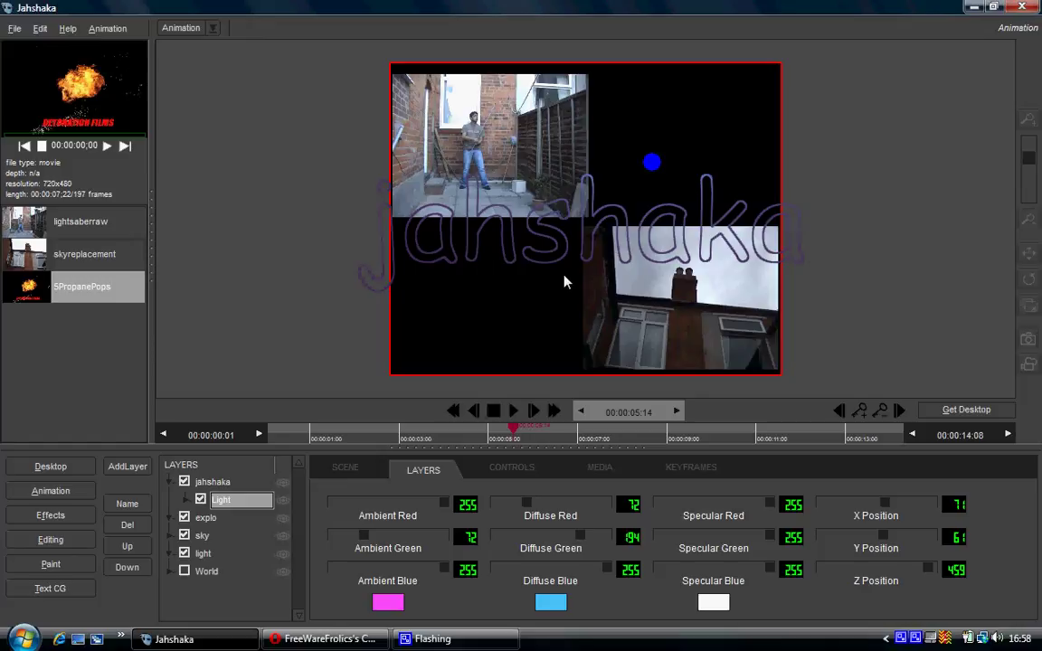
# Delete the light attached to the jahshaka text layer
pyautogui.click(168, 481)
pyautogui.click(223, 485)
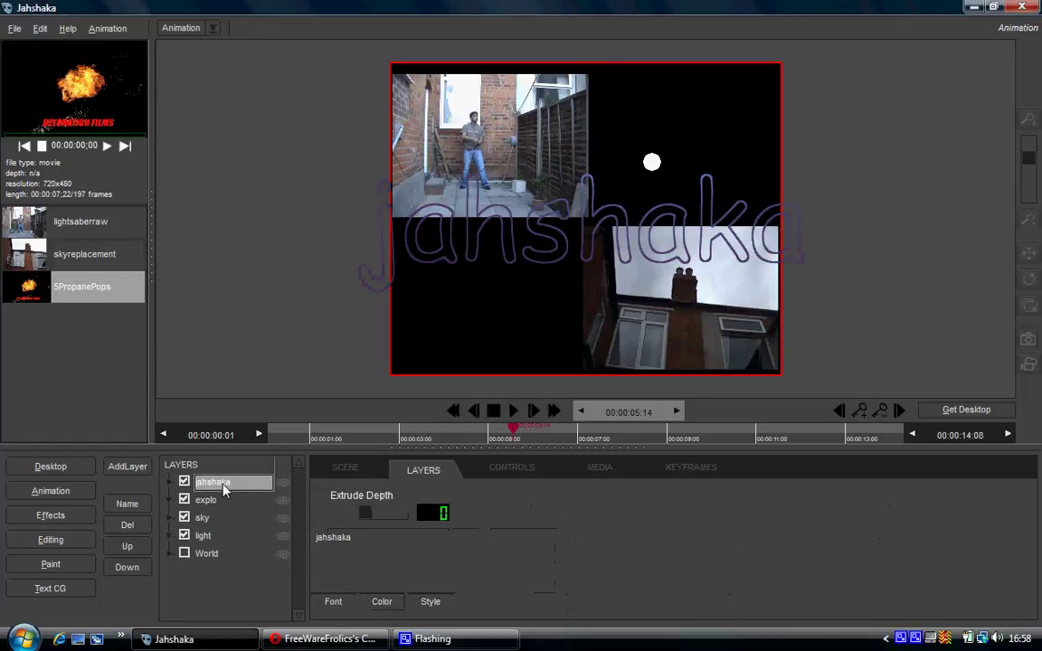
pyautogui.click(215, 484)
pyautogui.click(217, 500)
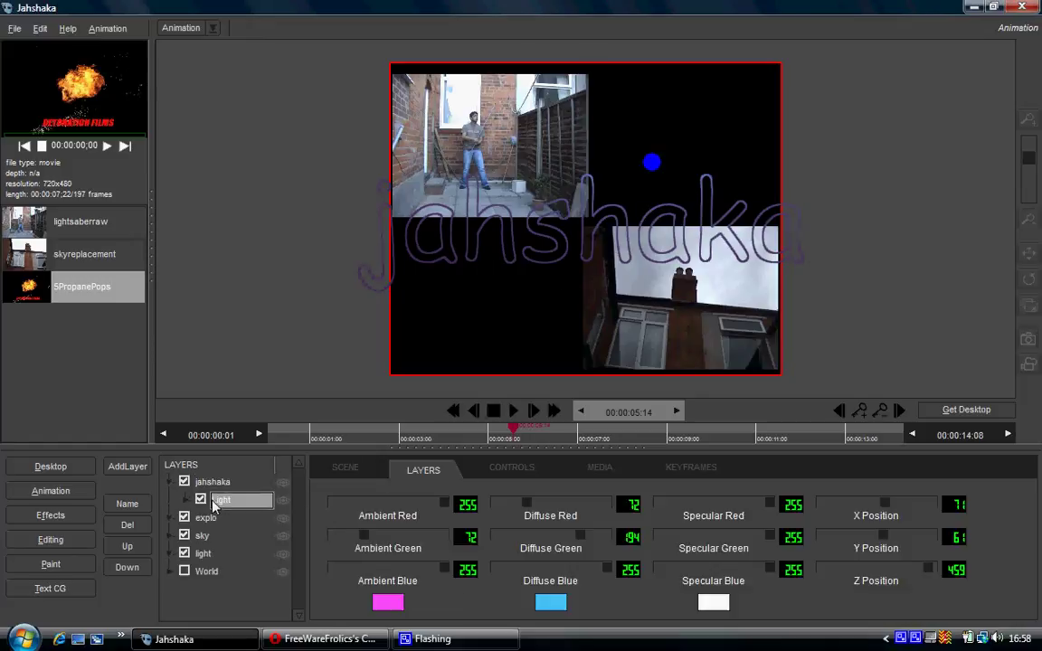
pyautogui.click(127, 525)
# Add a particle layer, play its animation briefly, and return to the first frame
pyautogui.click(128, 467)
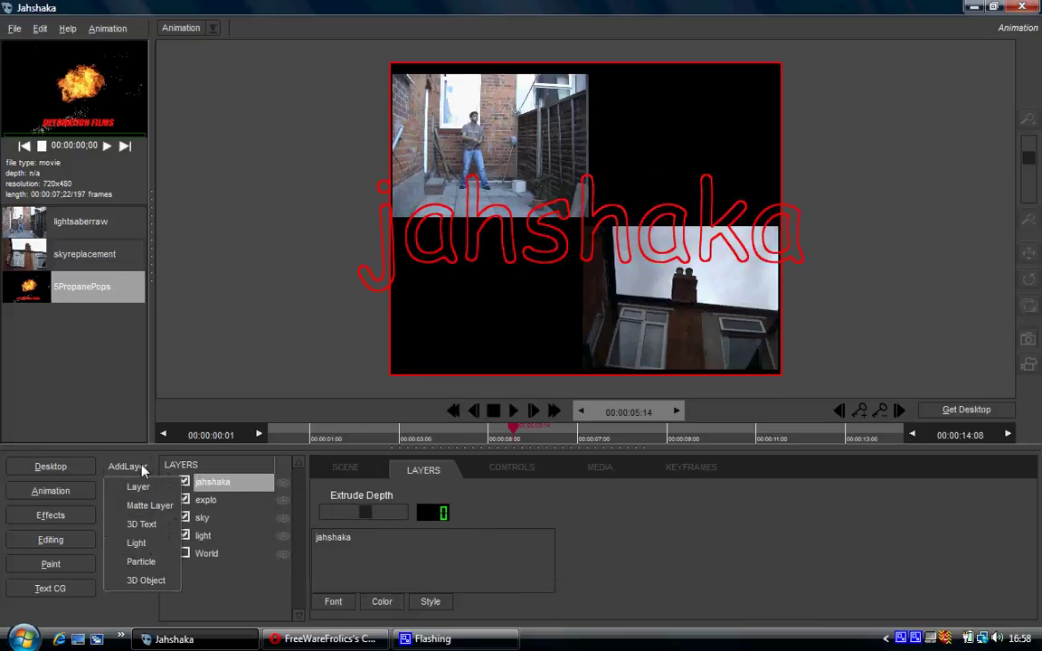
pyautogui.click(159, 564)
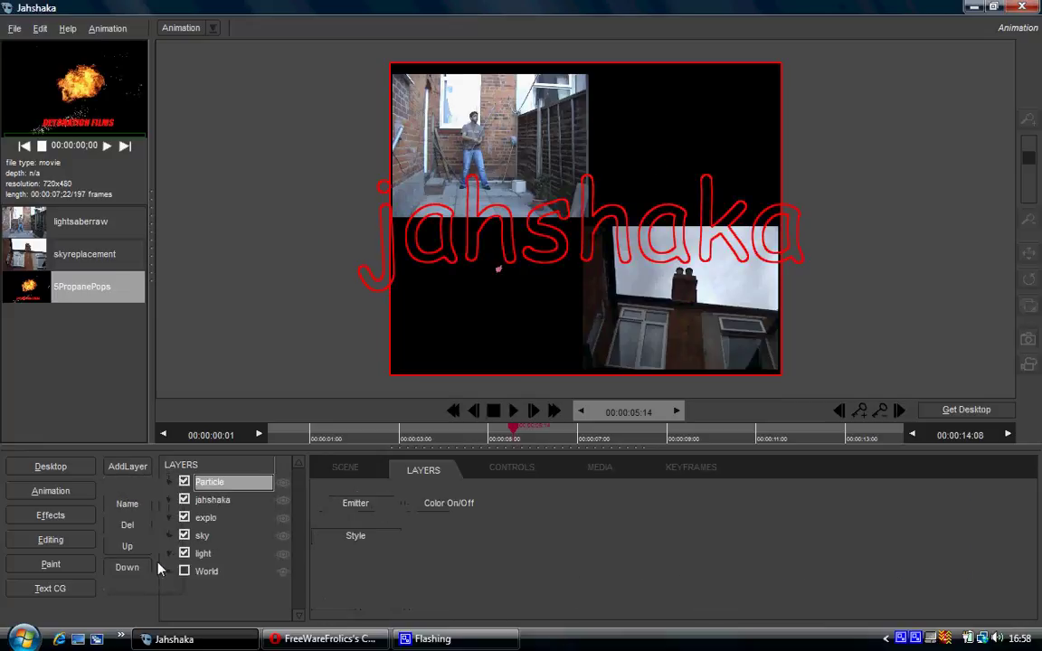
pyautogui.click(512, 411)
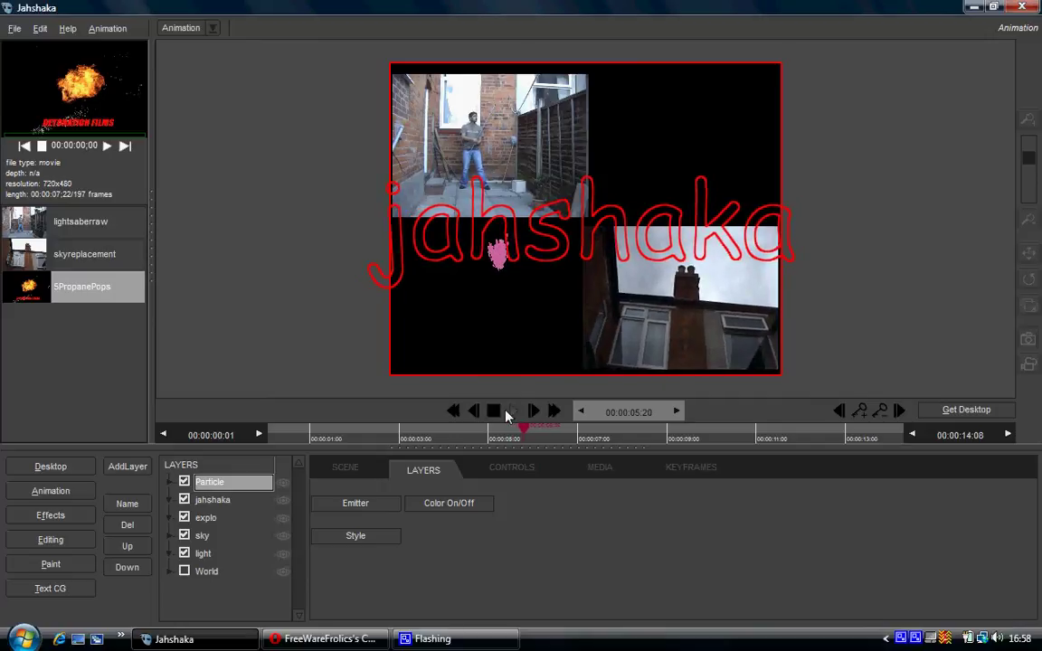
pyautogui.click(496, 412)
pyautogui.click(453, 411)
# Try the Balloons emitter on the particle layer and look over the layer's control and media settings
pyautogui.click(356, 503)
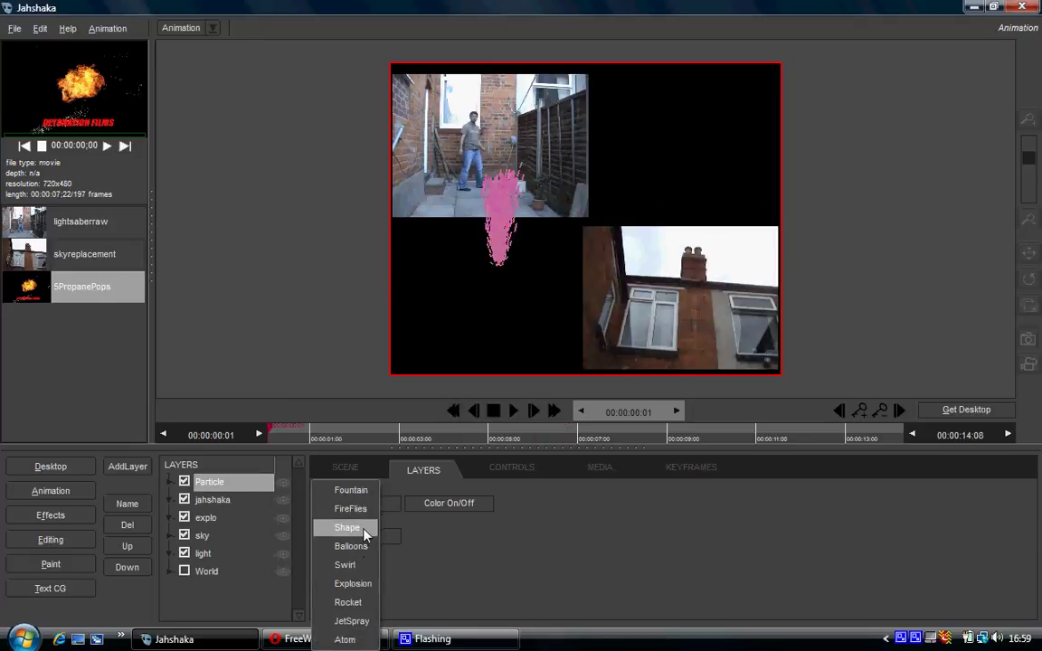
pyautogui.click(363, 541)
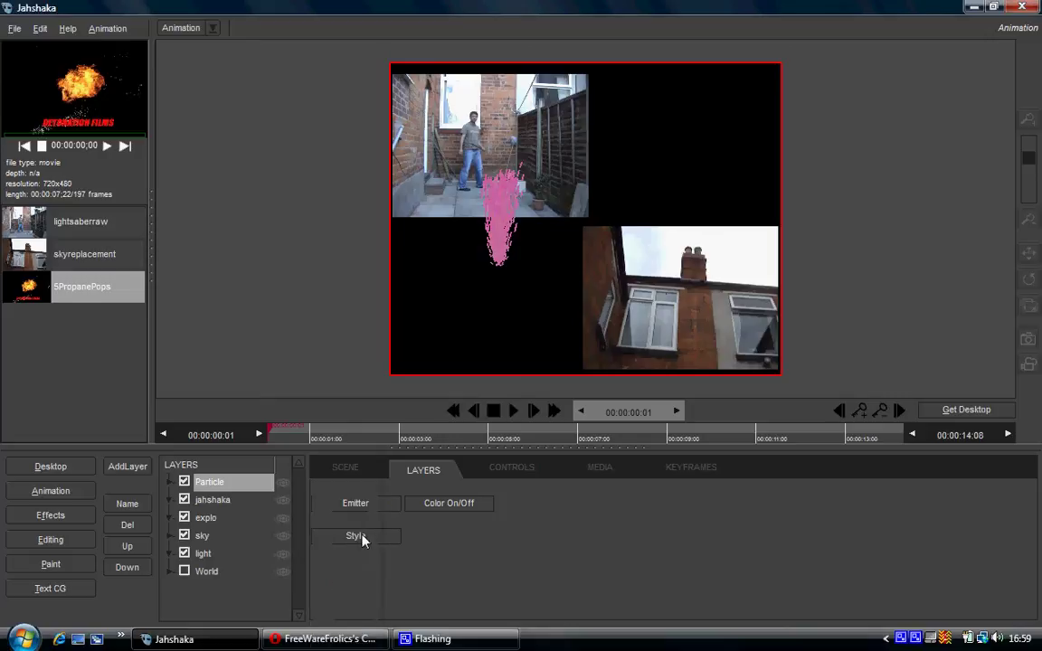
pyautogui.click(512, 467)
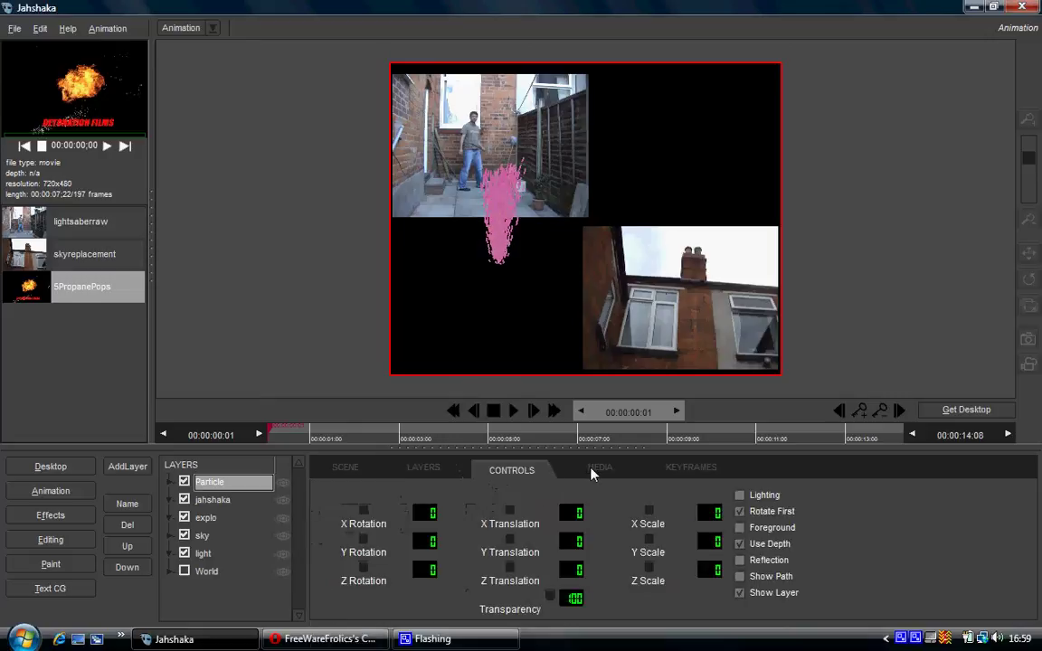
pyautogui.click(599, 467)
pyautogui.click(506, 467)
pyautogui.click(421, 469)
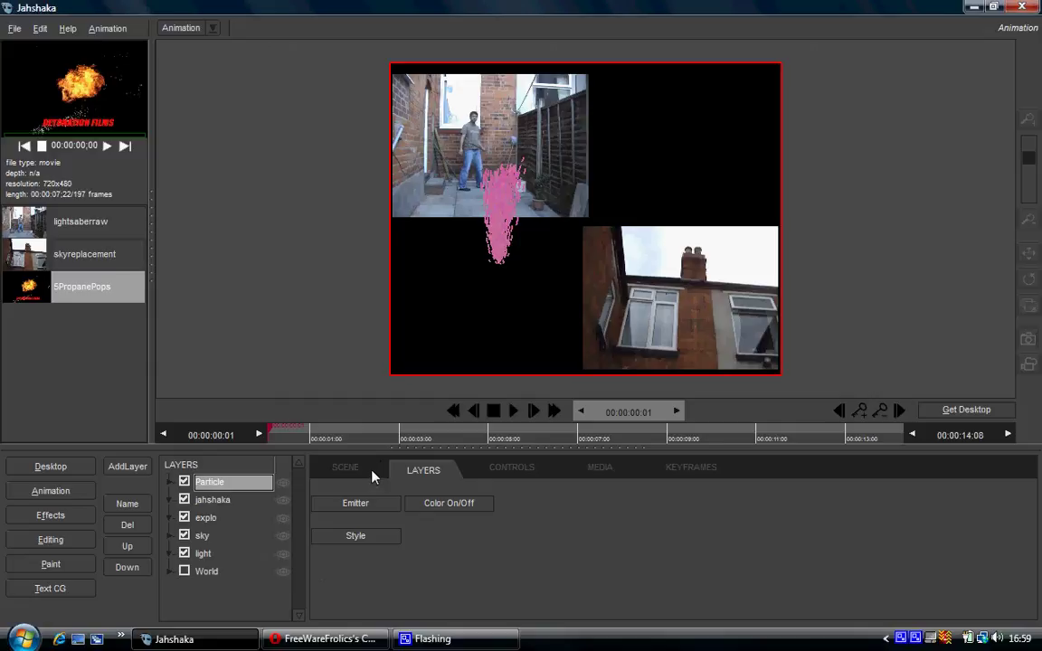
# Set the particle layer's emitter to Swirl and its style to Clip
pyautogui.click(365, 504)
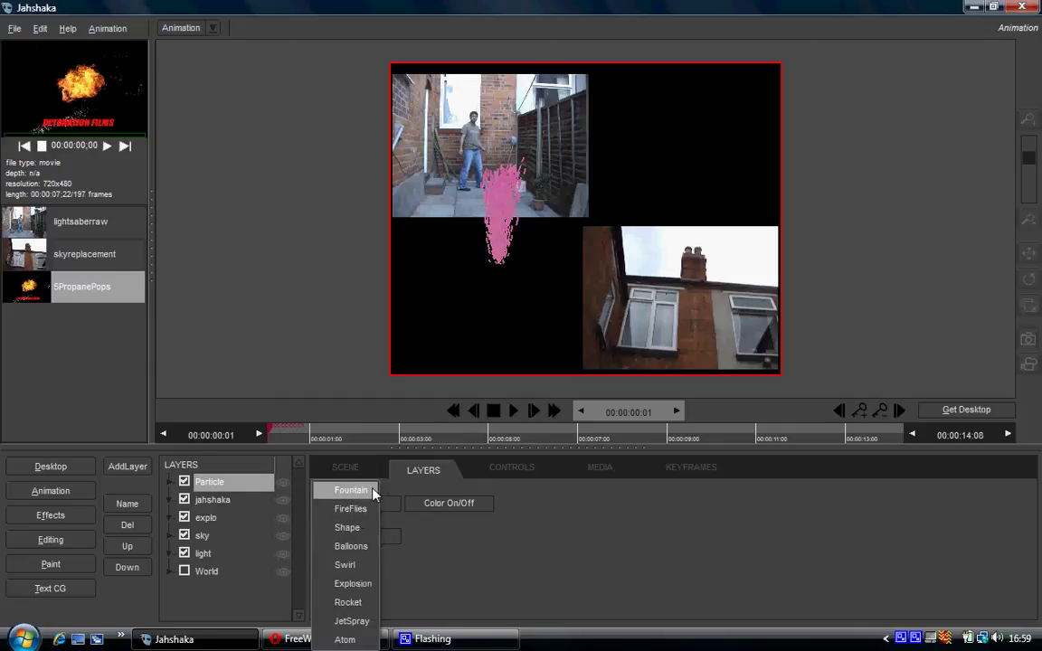
pyautogui.click(364, 565)
pyautogui.click(388, 539)
pyautogui.click(357, 542)
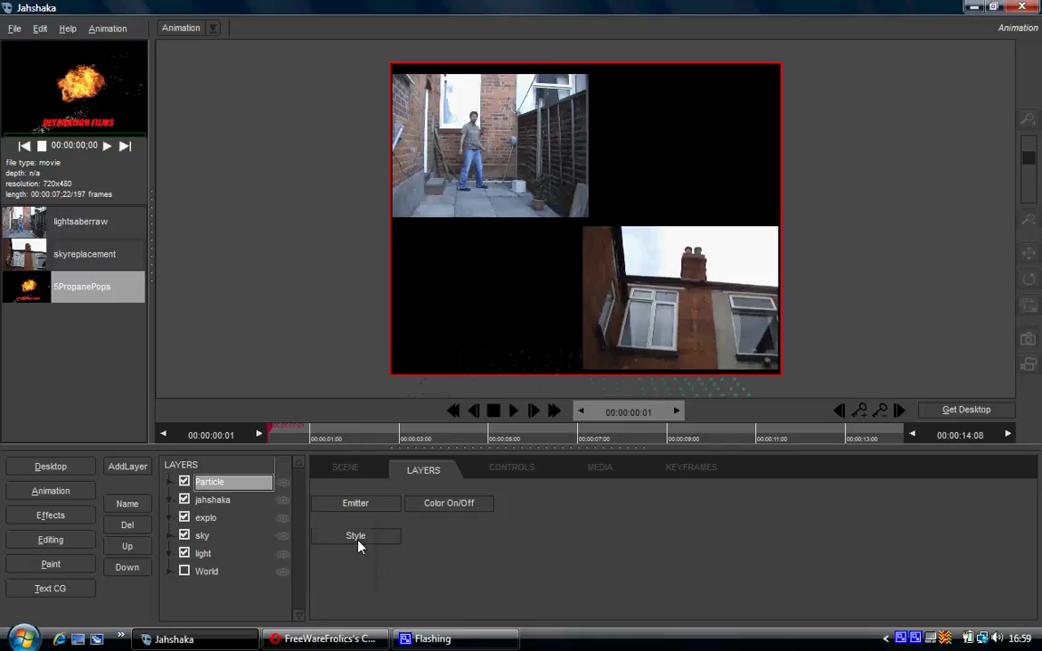
pyautogui.click(359, 543)
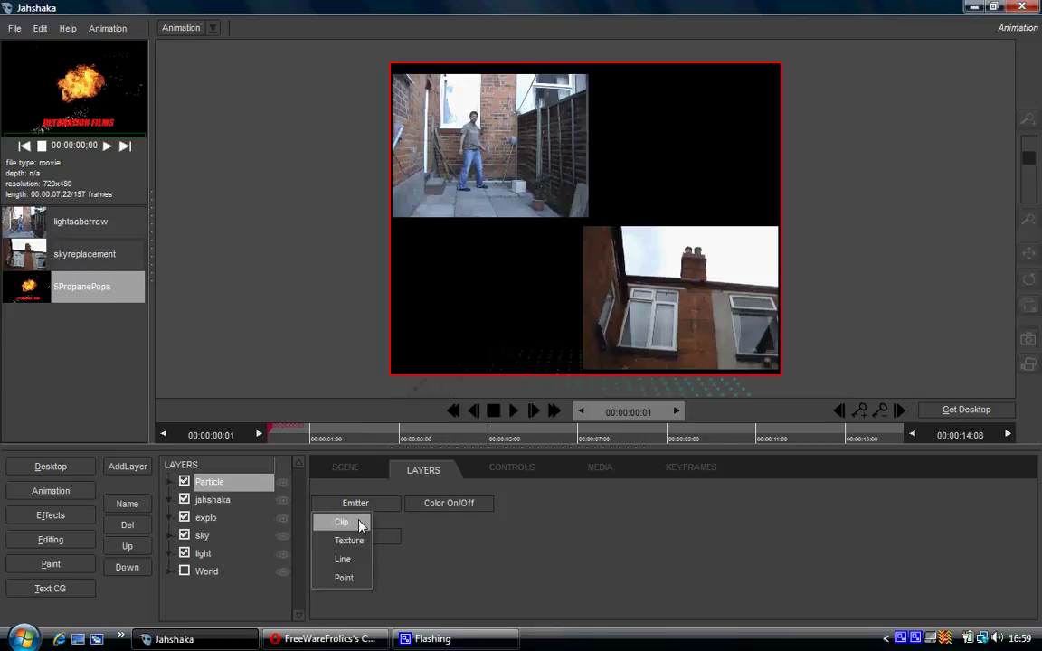
pyautogui.click(360, 523)
# Change the particle layer's emitter to FireFlies and preview it along the timeline up to 00:00:12:18
pyautogui.click(506, 468)
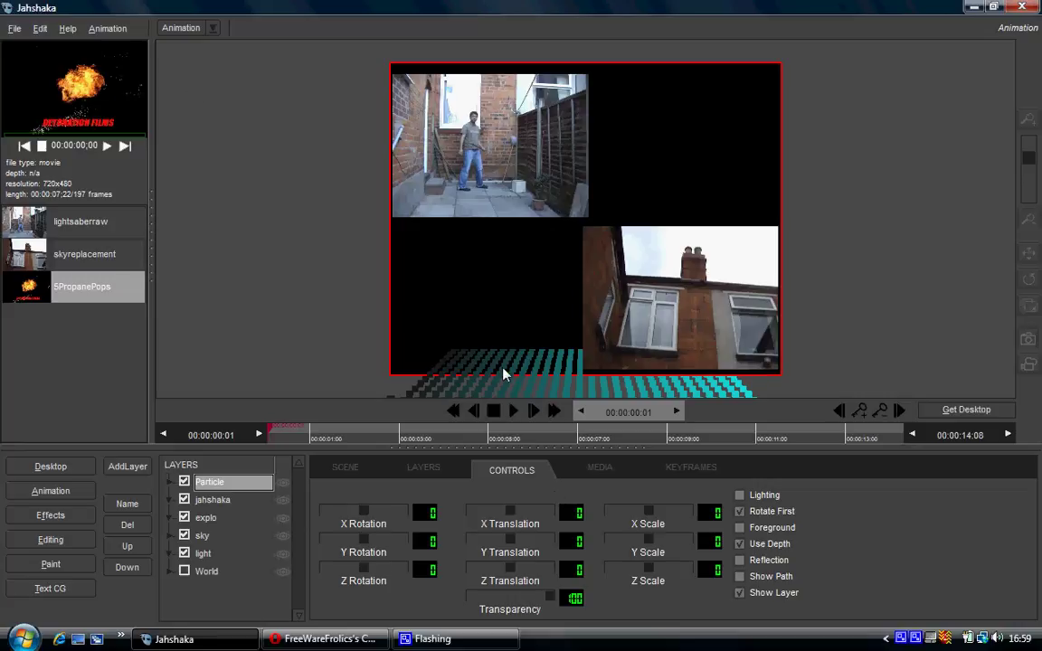
pyautogui.click(599, 468)
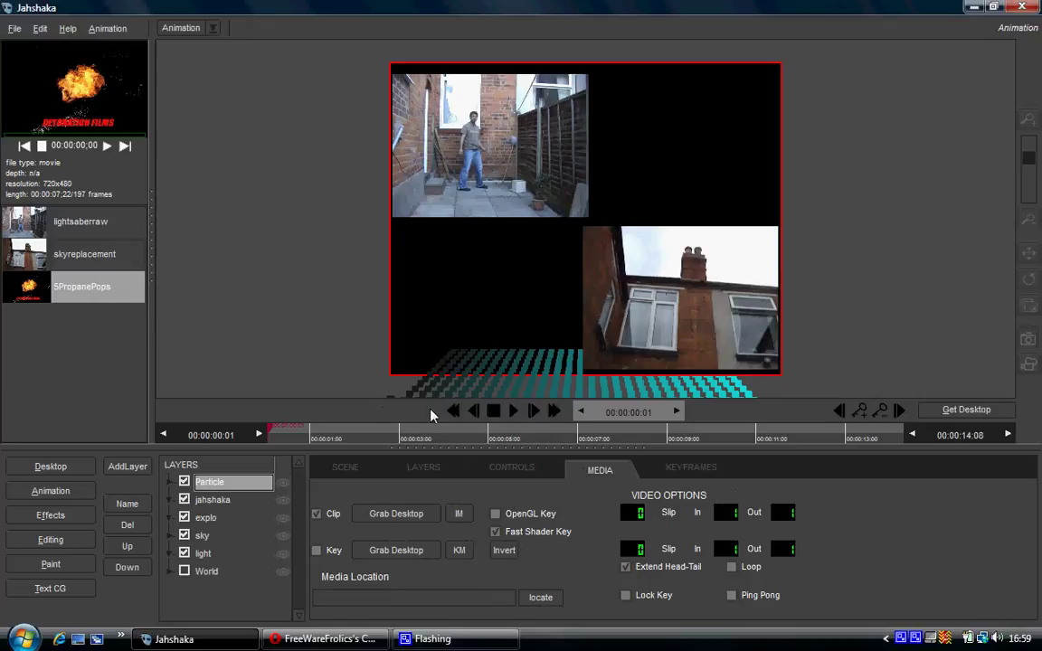
pyautogui.click(410, 476)
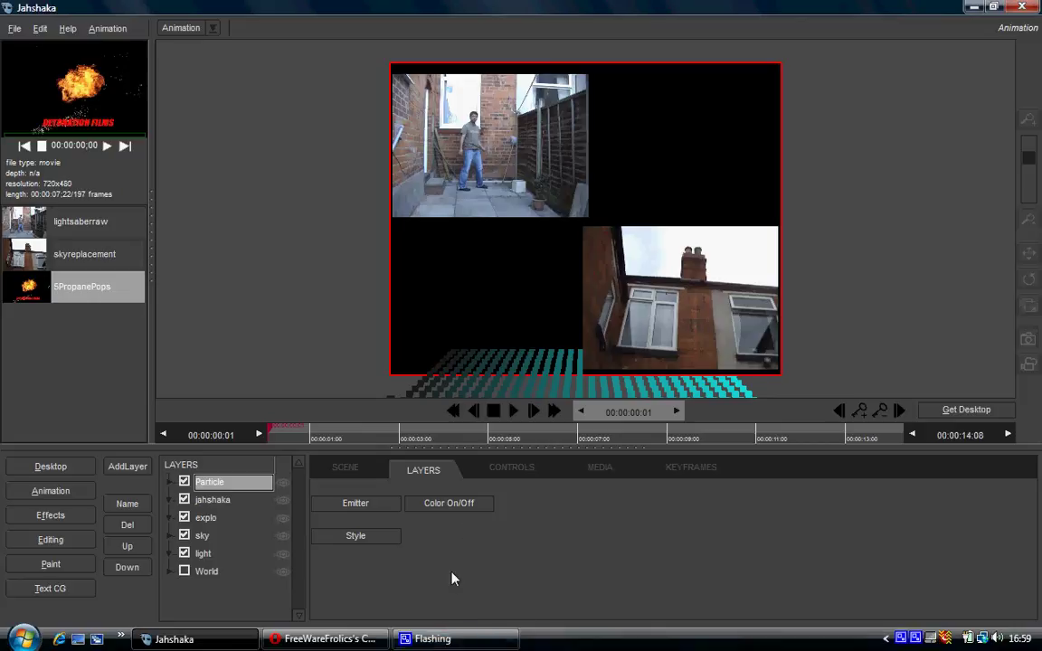
pyautogui.click(351, 503)
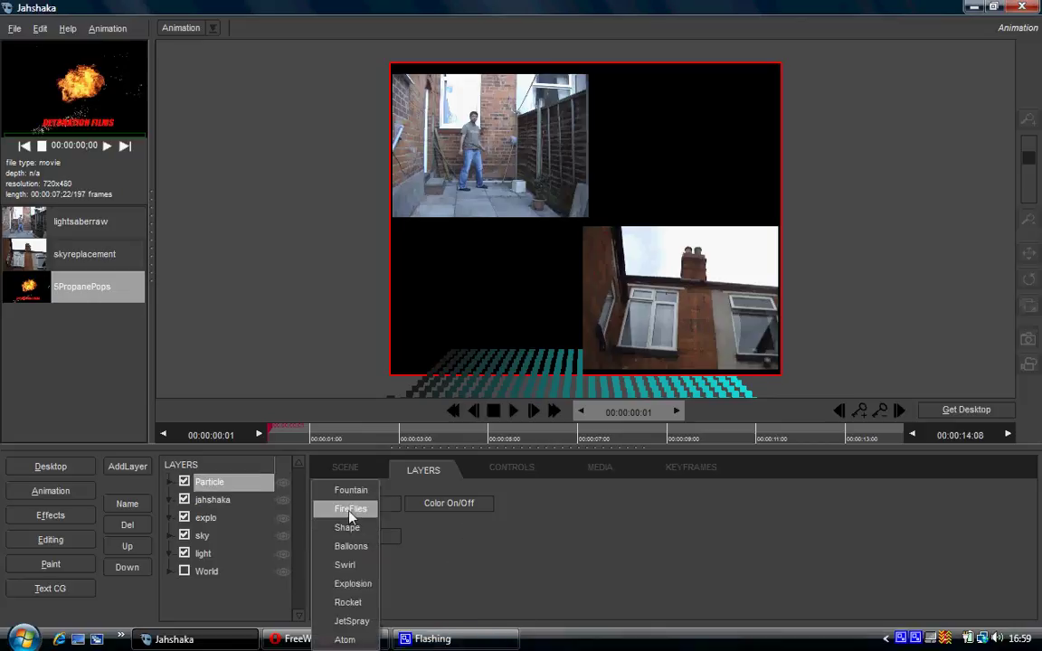
pyautogui.click(354, 516)
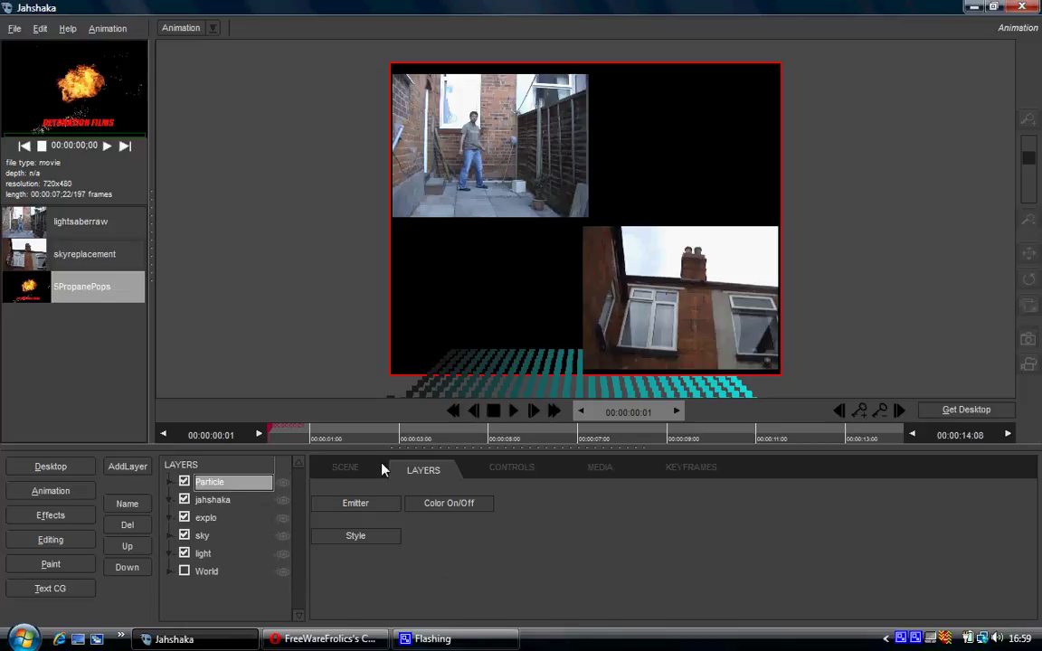
pyautogui.moveTo(265, 426); pyautogui.dragTo(895, 443)
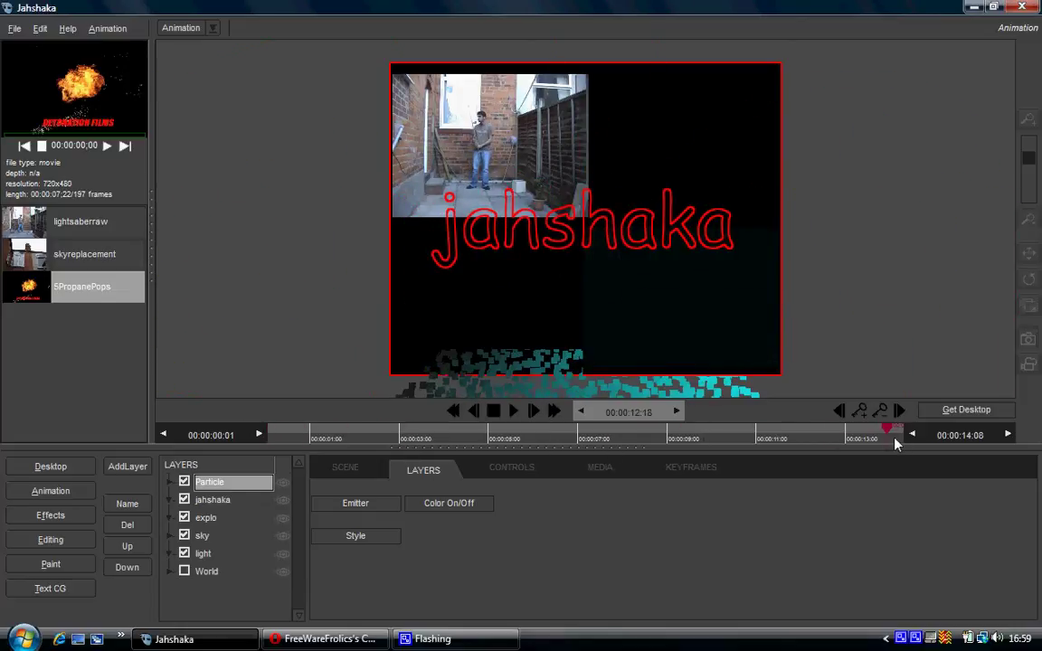
# Replay the composition from the first frame, set the particle layer's emitter to Swirl with style Point, and preview it
pyautogui.click(516, 416)
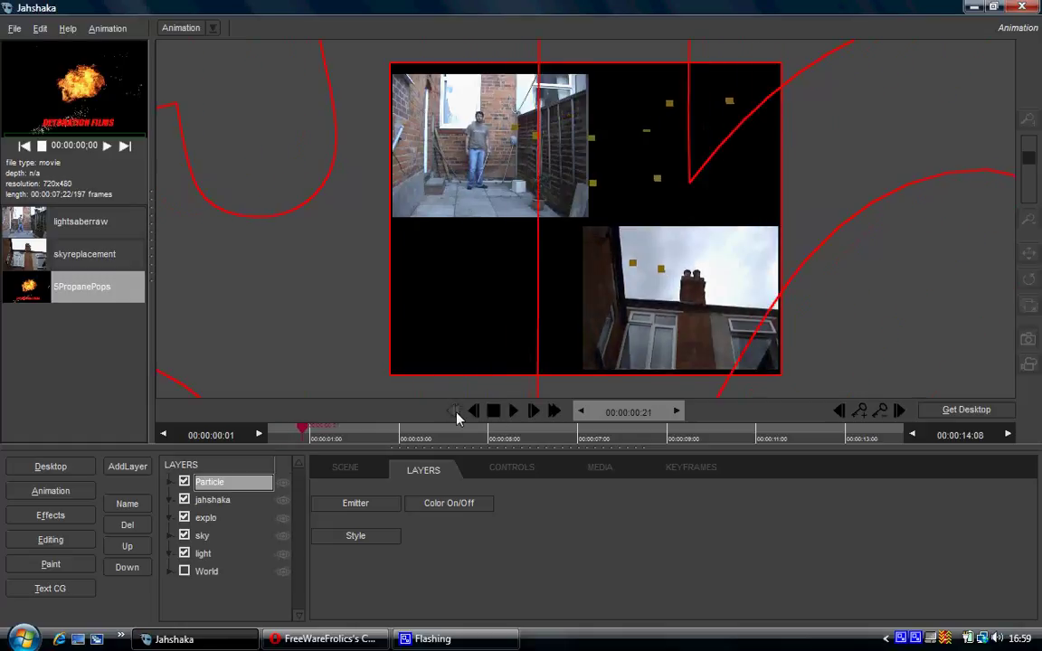
pyautogui.click(454, 411)
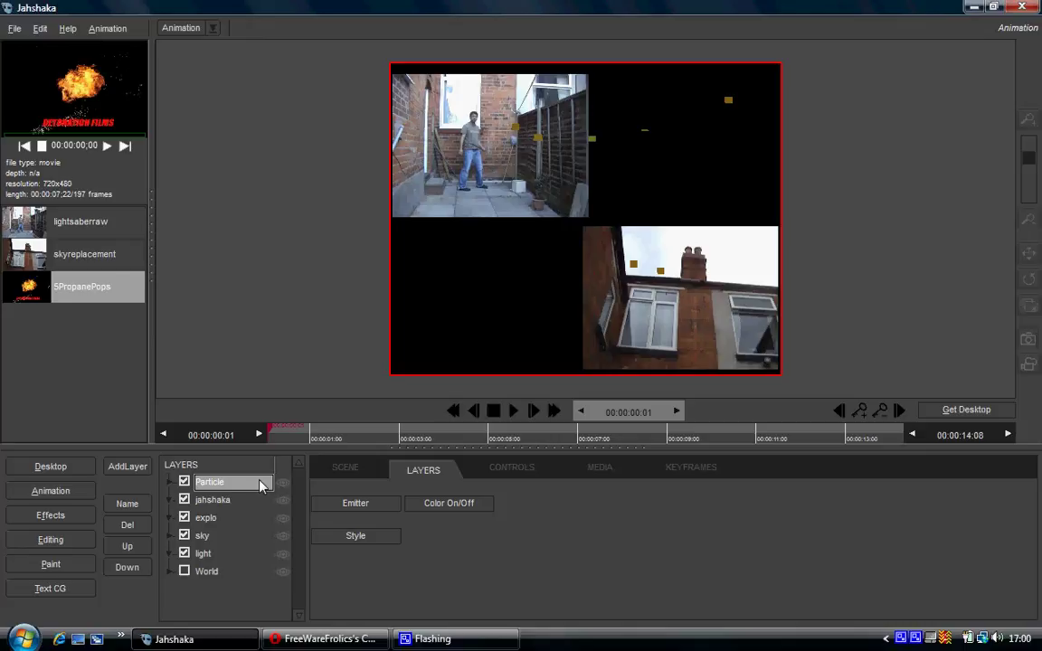
pyautogui.click(386, 508)
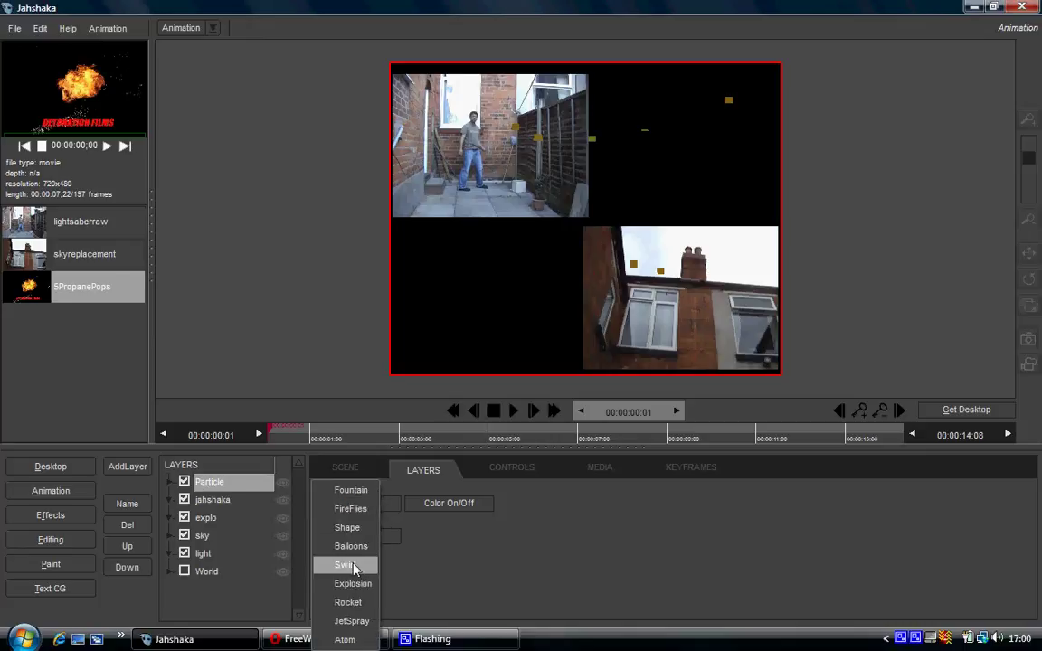
pyautogui.click(355, 567)
pyautogui.click(369, 537)
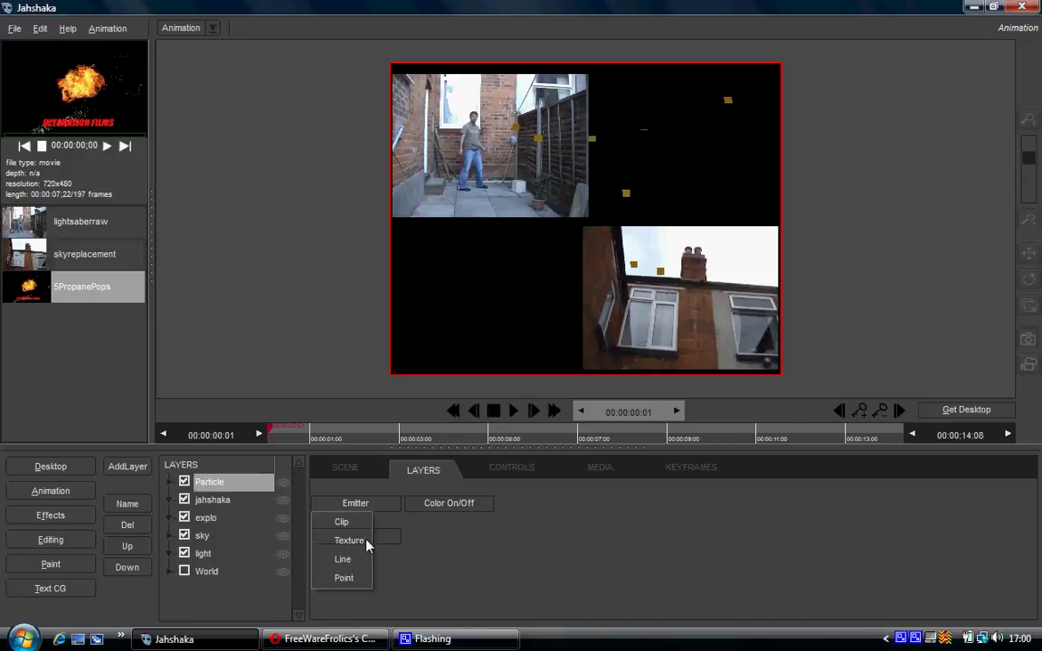
pyautogui.click(355, 579)
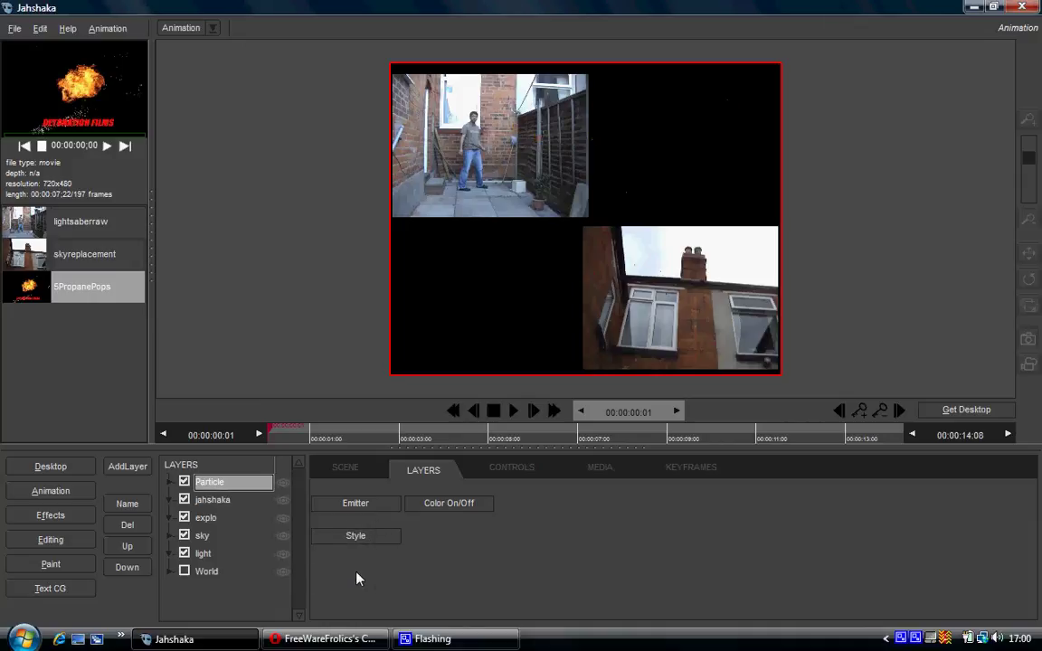
pyautogui.click(503, 414)
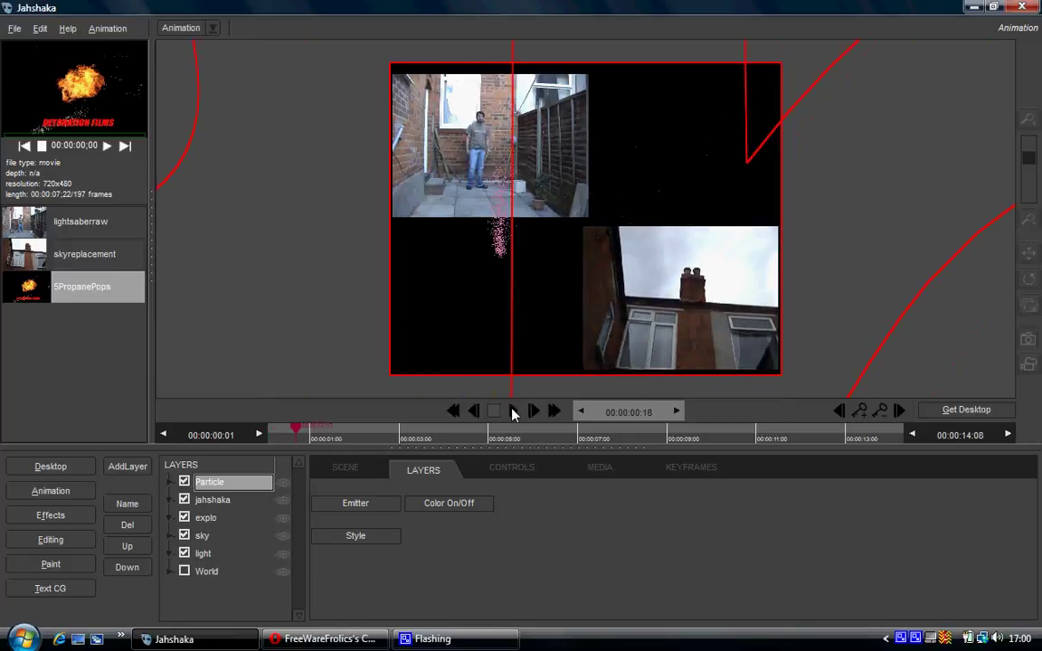
# Set the particle layer's X Scale to 15 and Y Scale to 2, and preview it along the timeline up to 00:00:09:01
pyautogui.click(506, 470)
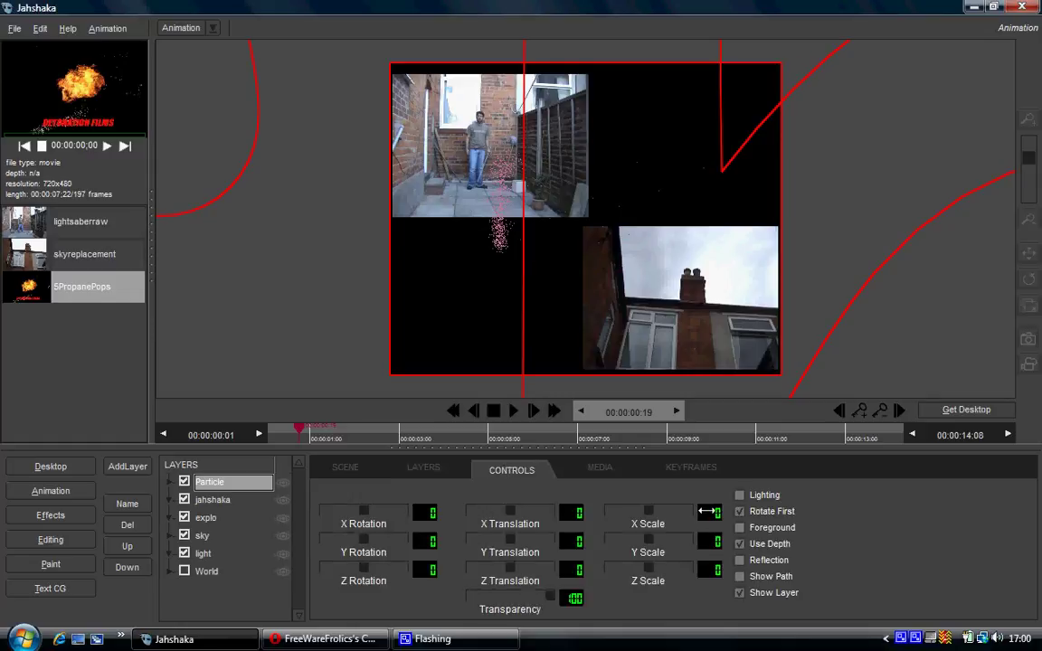
pyautogui.moveTo(715, 512); pyautogui.dragTo(700, 536)
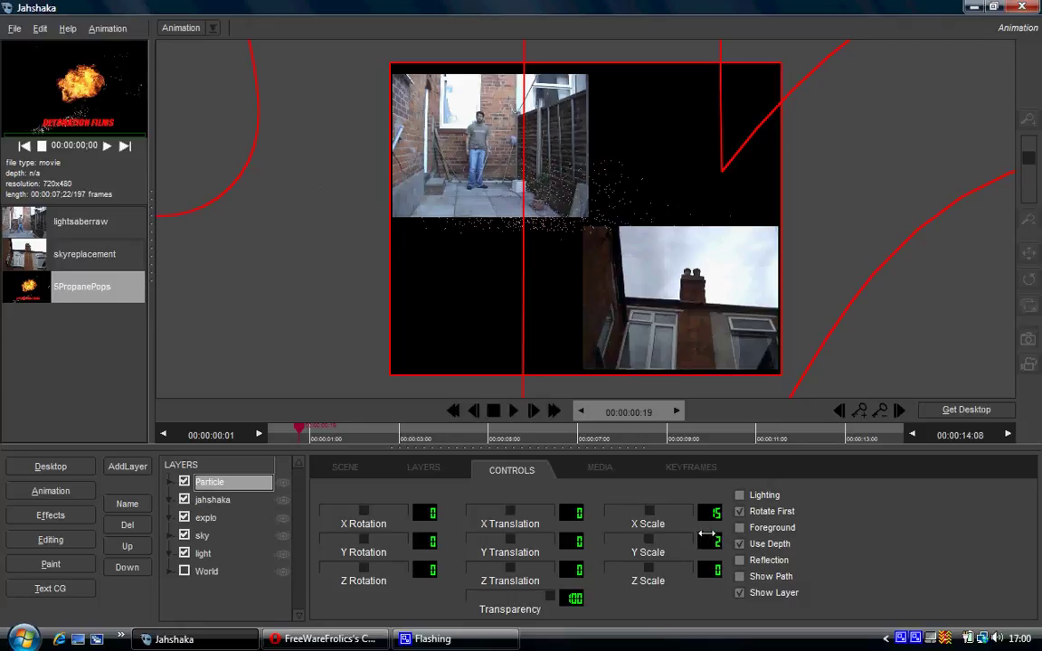
pyautogui.moveTo(307, 435); pyautogui.dragTo(671, 486)
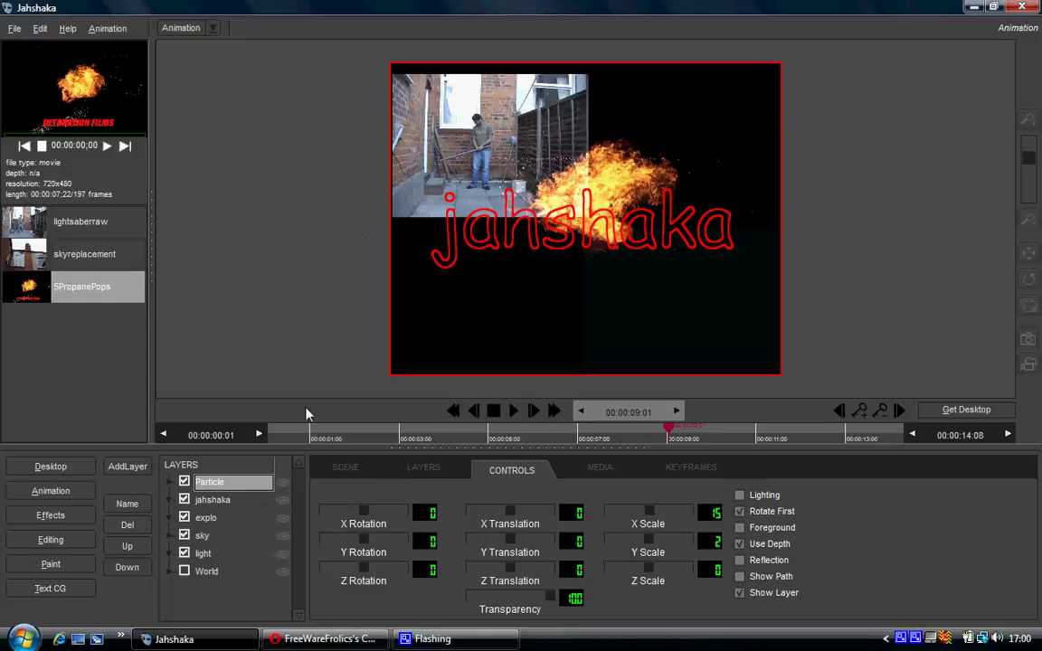
# Delete the particle layer and try to add a 3D object layer
pyautogui.click(127, 524)
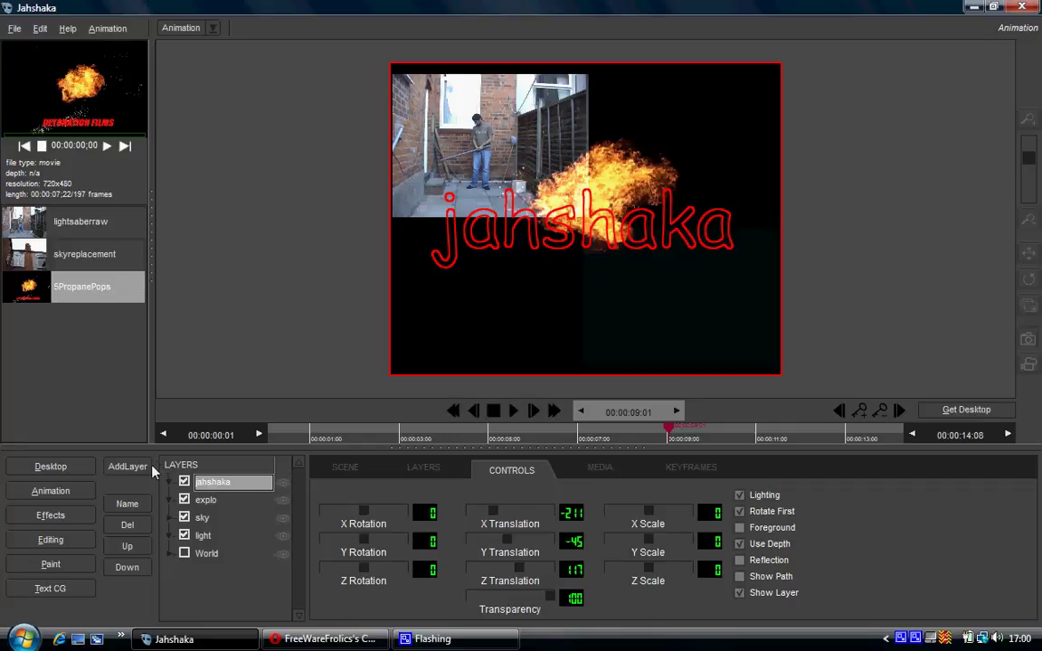
pyautogui.click(128, 466)
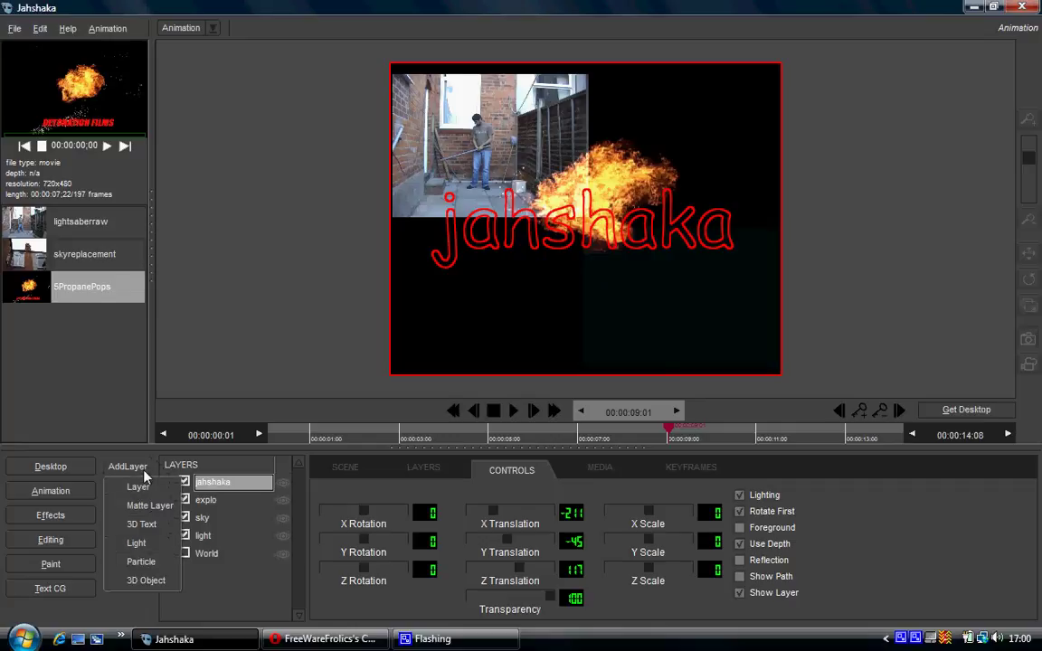
pyautogui.click(157, 581)
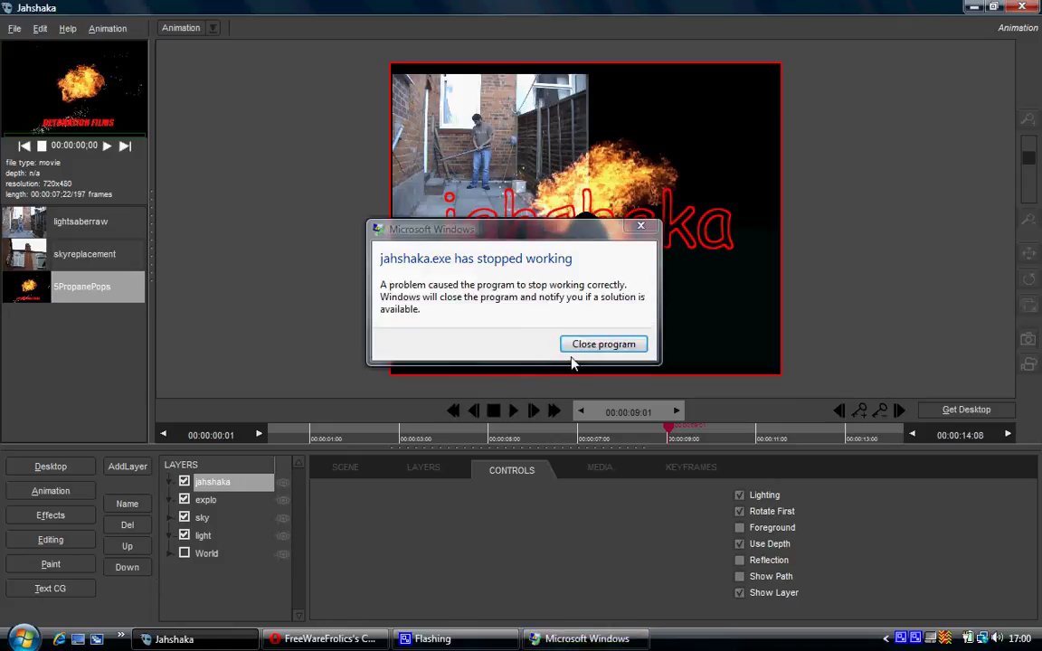
# Close the unresponsive program, minimize the browser, and relaunch Jahshaka from the desktop
pyautogui.click(603, 344)
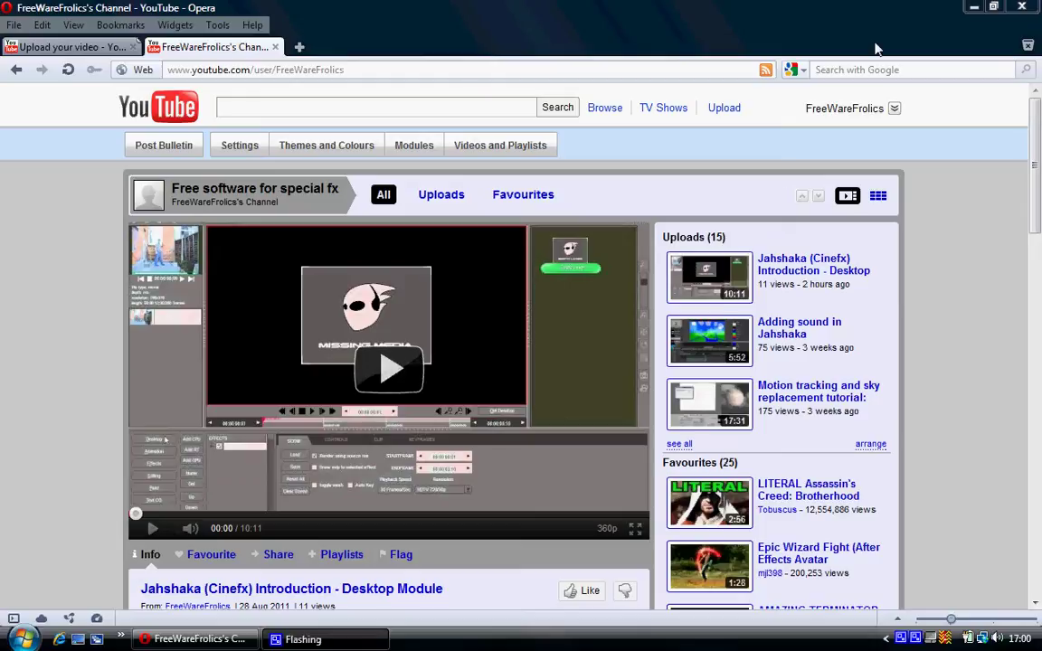
pyautogui.click(976, 7)
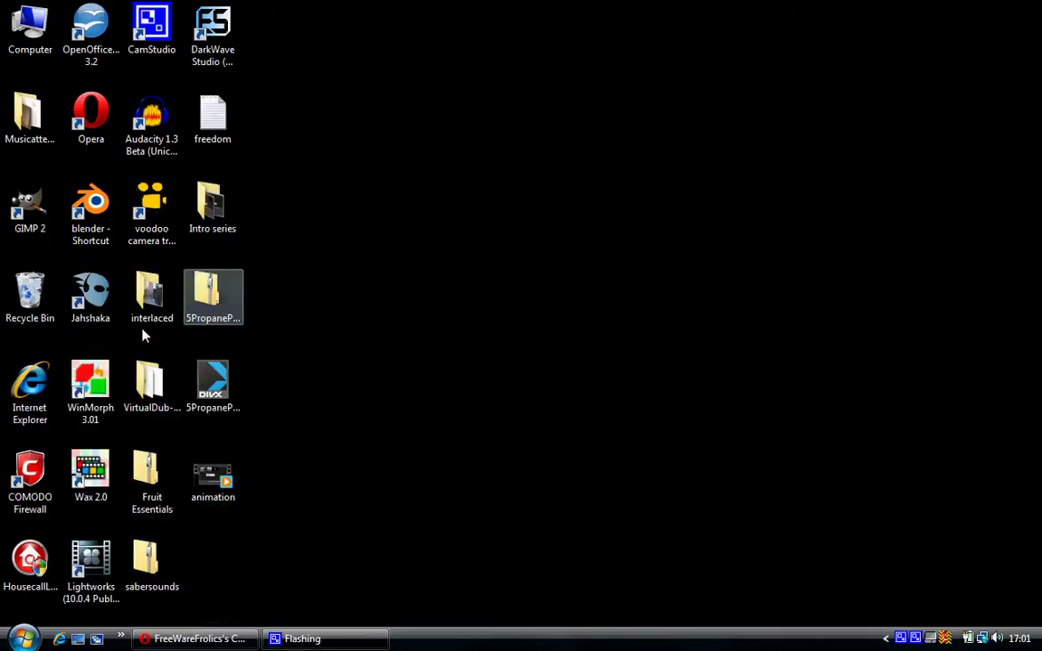
pyautogui.doubleClick(91, 299)
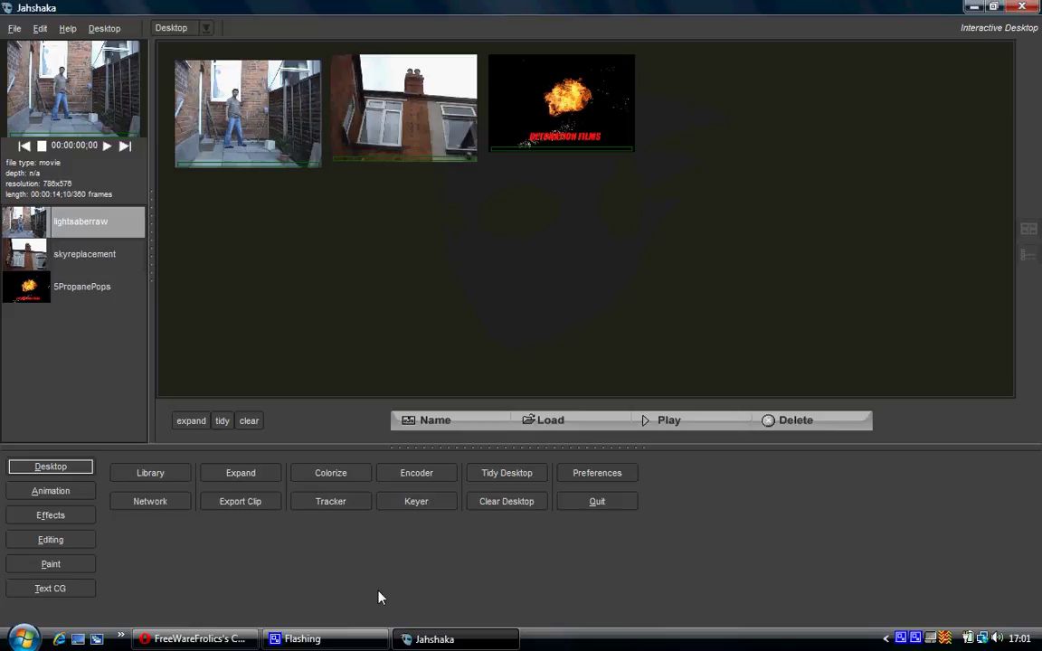
# Add a 3D object layer to the empty scene in the Animation module
pyautogui.moveTo(352, 647)
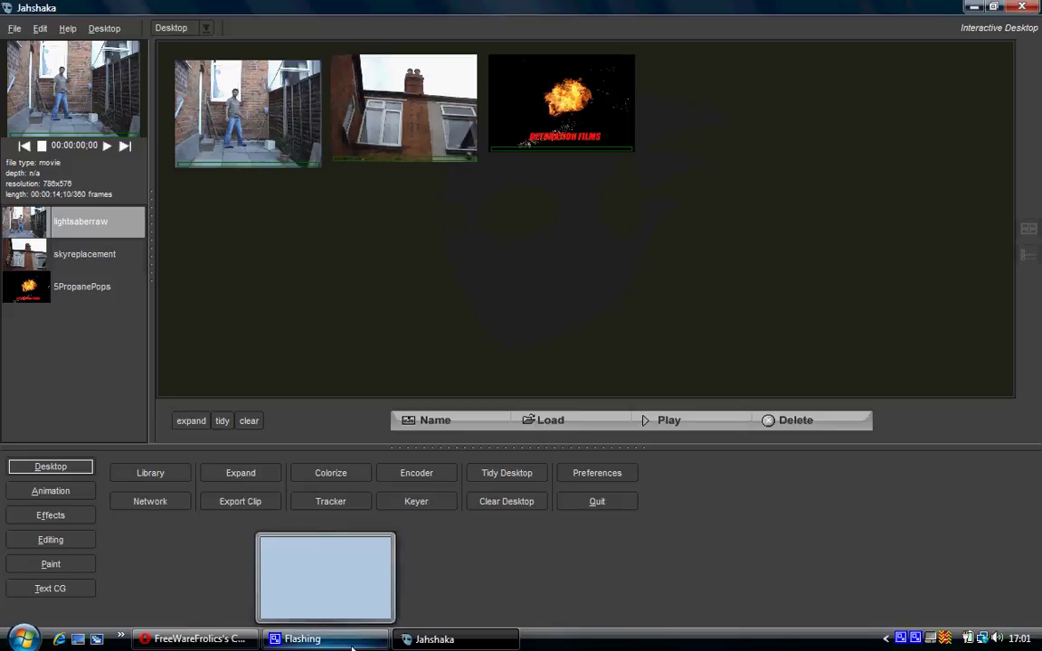
pyautogui.click(56, 489)
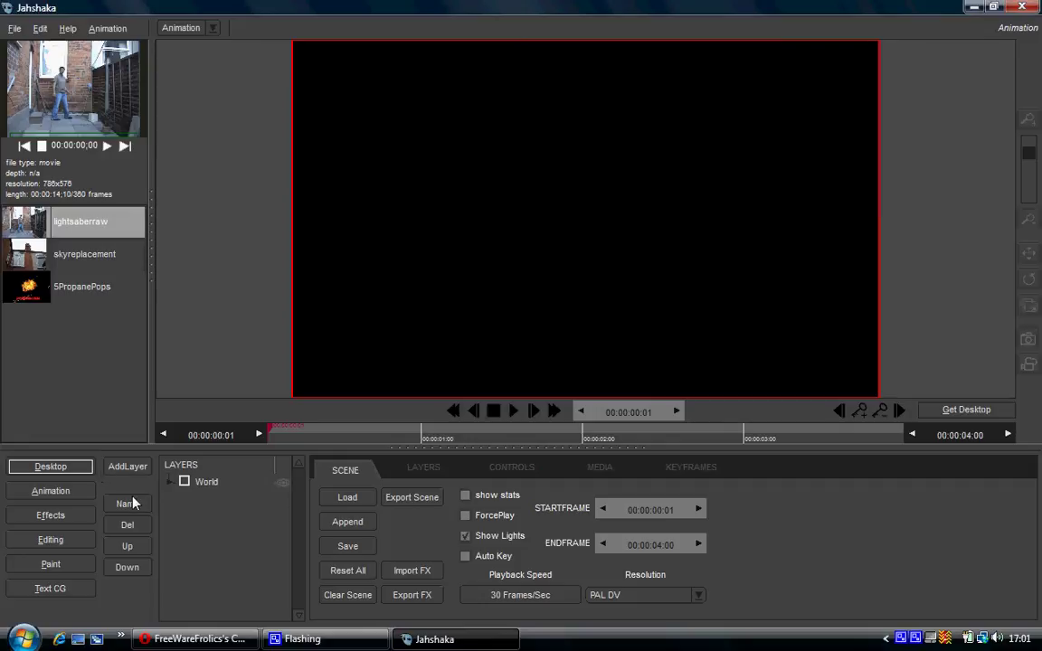
pyautogui.click(128, 466)
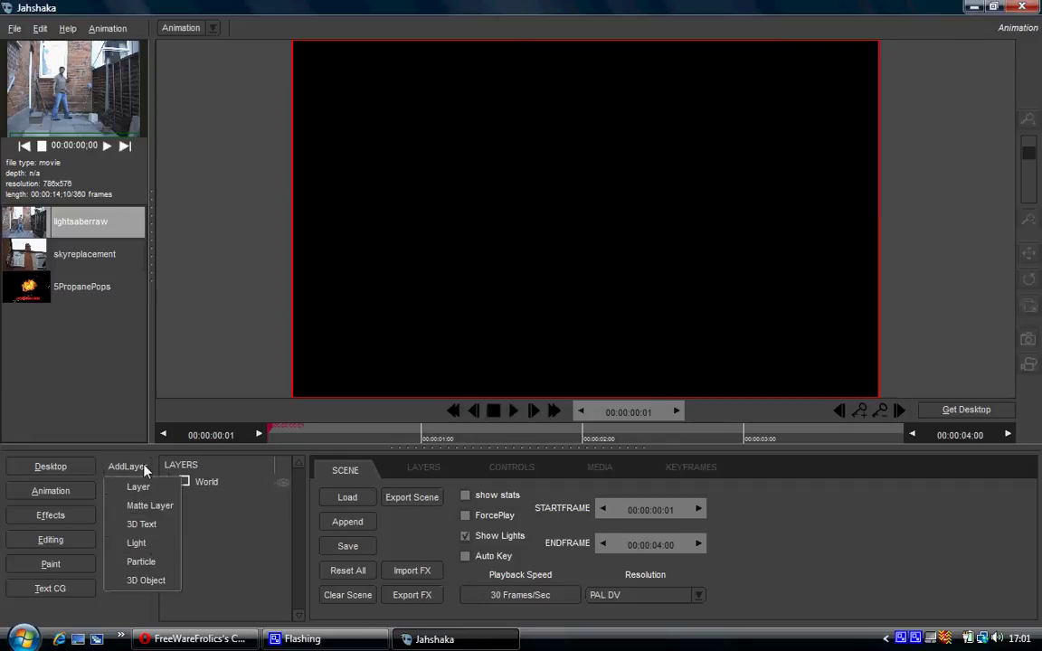
pyautogui.click(148, 583)
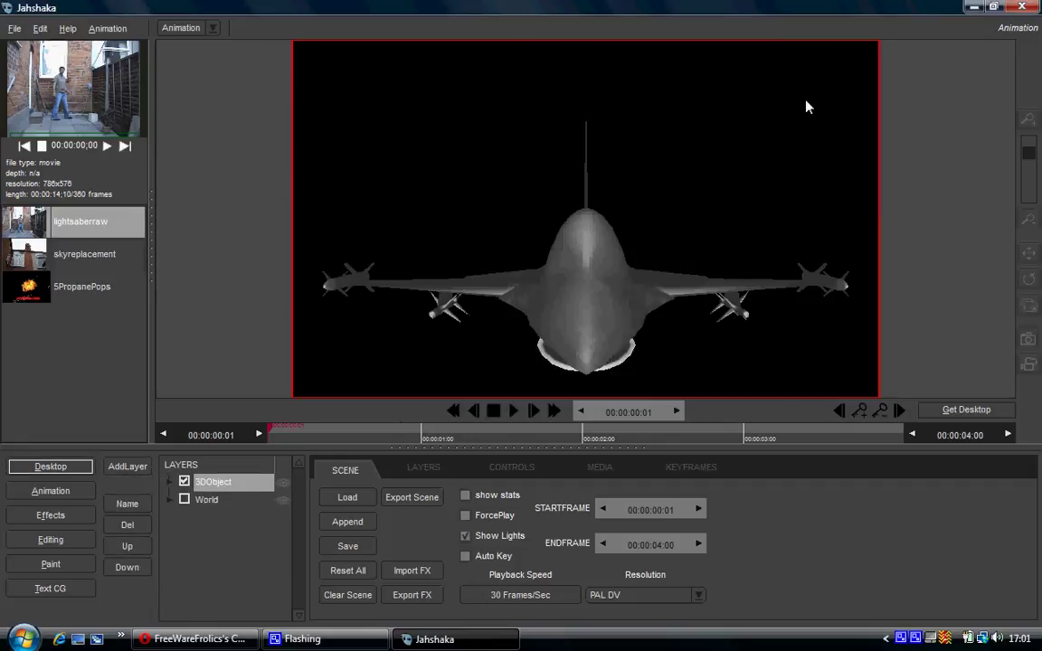
pyautogui.moveTo(929, 137); pyautogui.dragTo(929, 155)
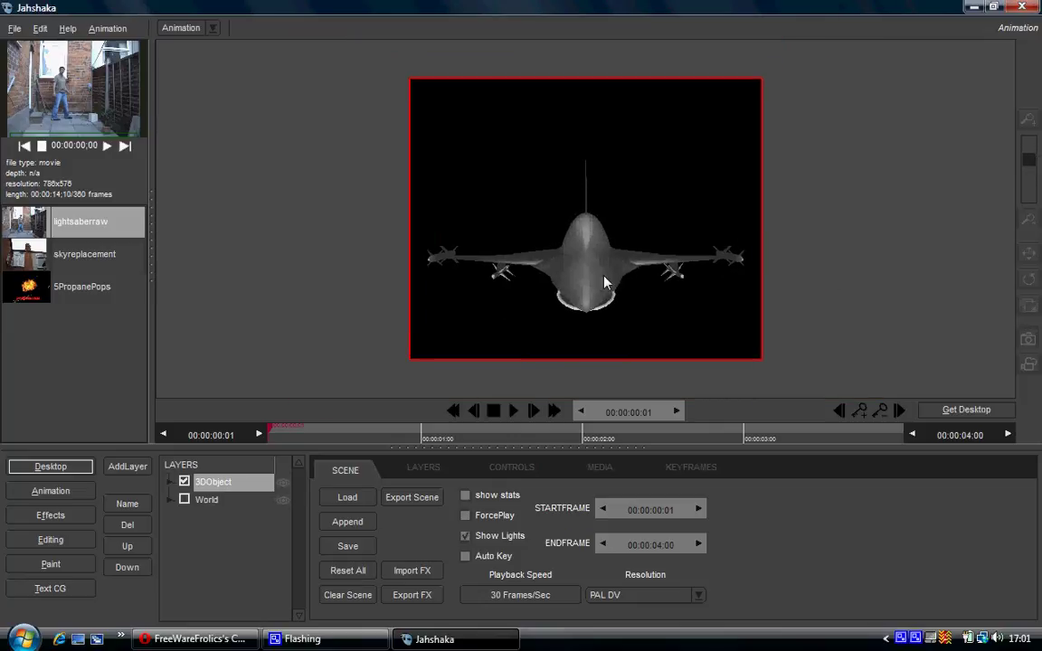
# Set the 3D object's X Rotation to -29, Y Rotation to 15 and Y Translation to 352
pyautogui.click(437, 473)
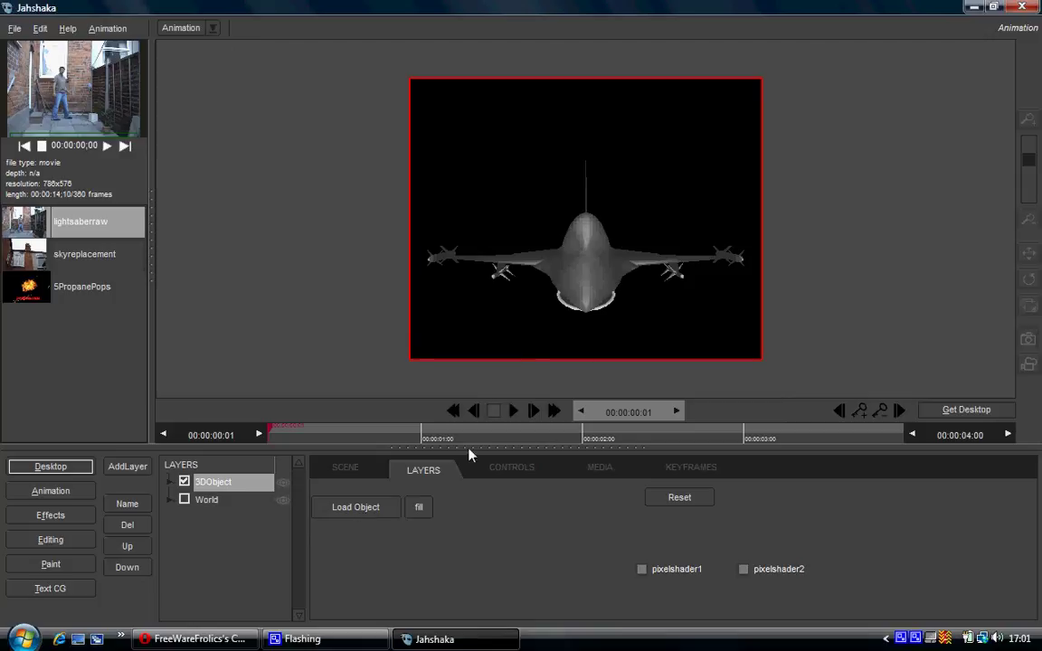
pyautogui.click(483, 467)
pyautogui.moveTo(362, 509); pyautogui.dragTo(419, 529)
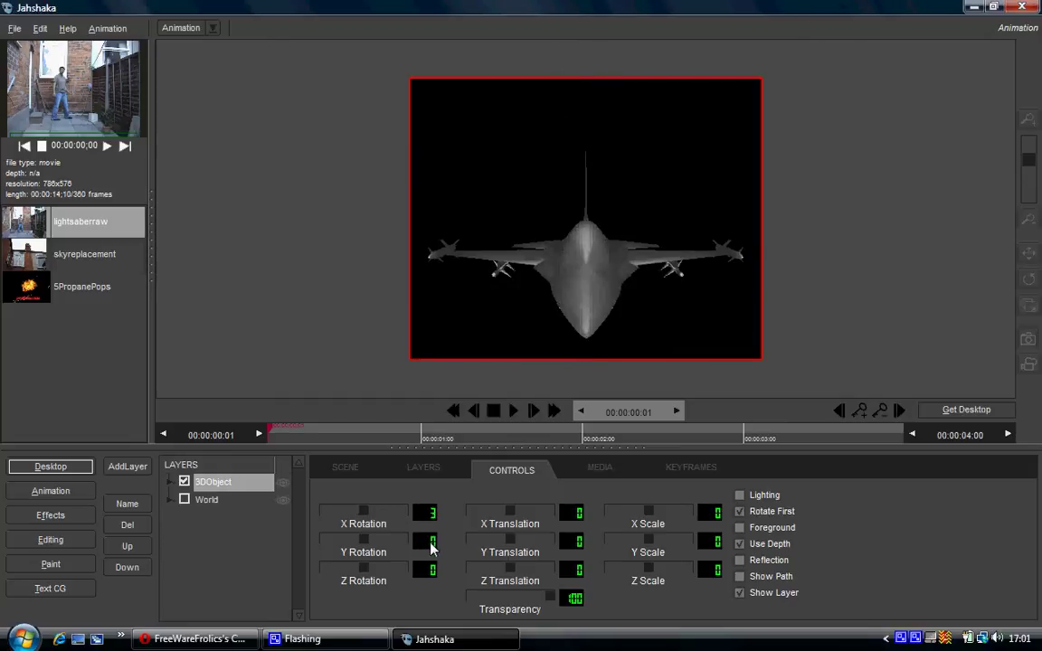
pyautogui.moveTo(425, 514); pyautogui.dragTo(438, 546)
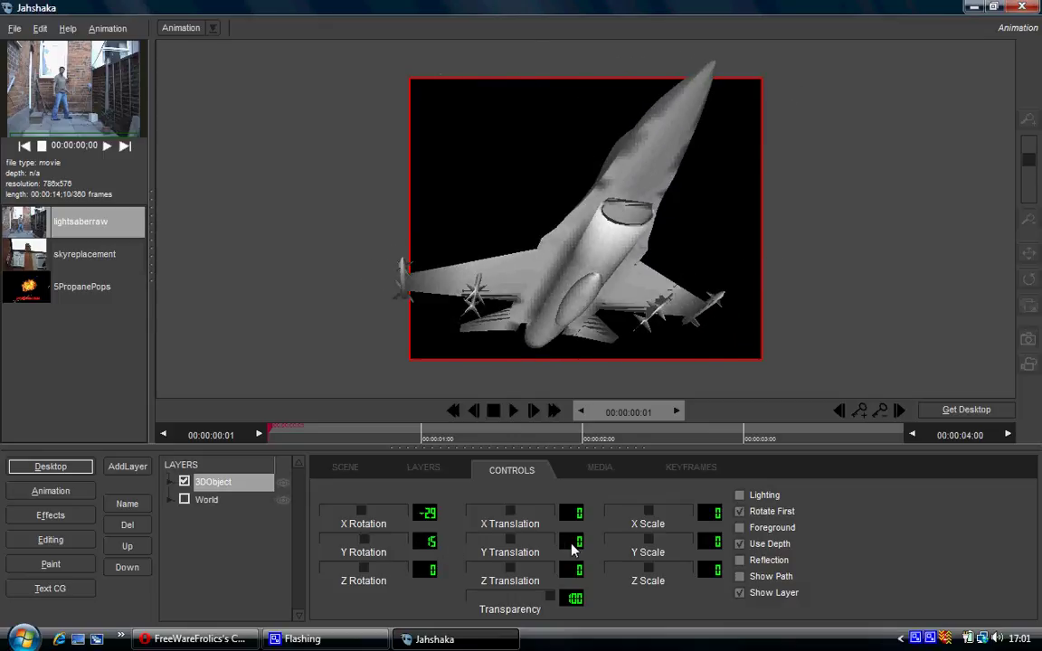
pyautogui.moveTo(575, 545); pyautogui.dragTo(863, 529)
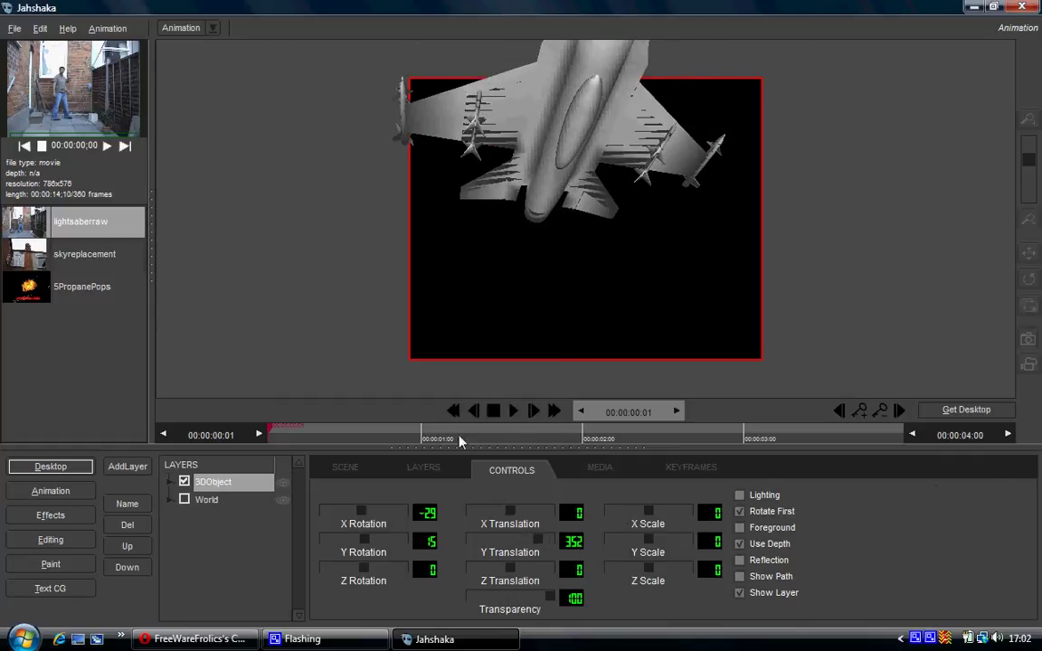
# Add a standard layer, load the skyreplacement clip into it, and move to frame 00:00:00:08
pyautogui.click(128, 465)
pyautogui.click(137, 492)
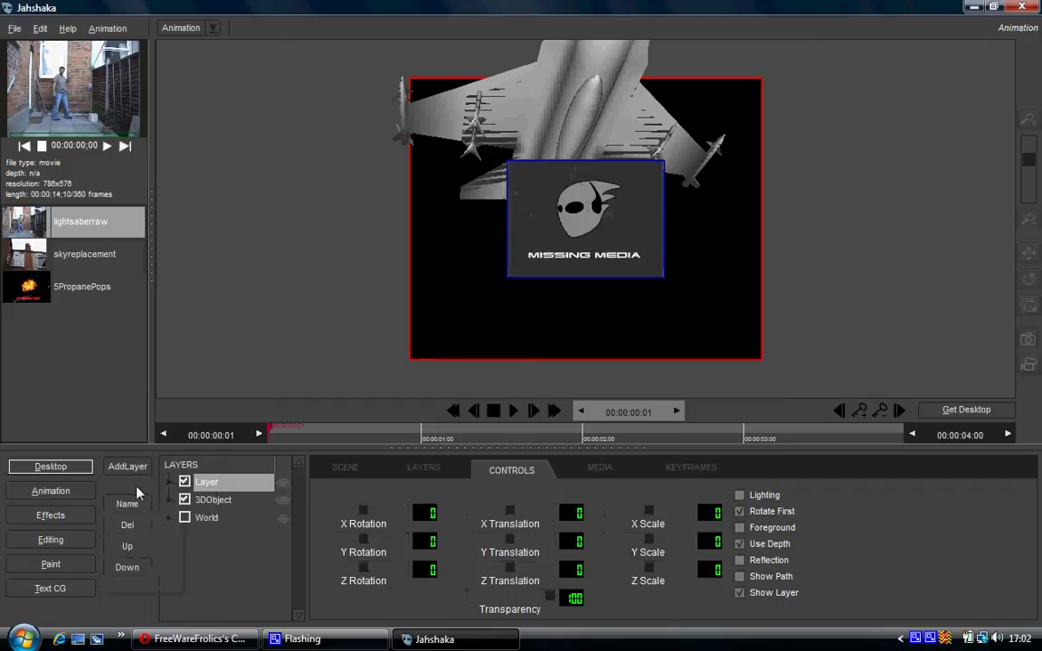
pyautogui.click(106, 264)
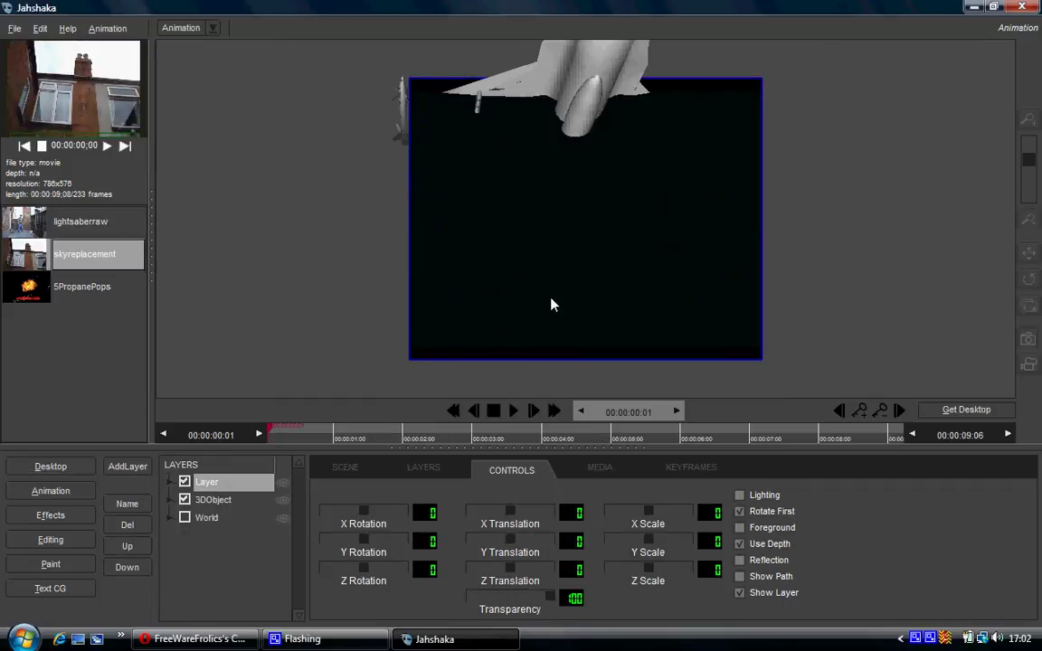
pyautogui.moveTo(280, 428)
pyautogui.mouseDown()
pyautogui.moveTo(297, 428)
pyautogui.moveTo(285, 427)
pyautogui.mouseUp()
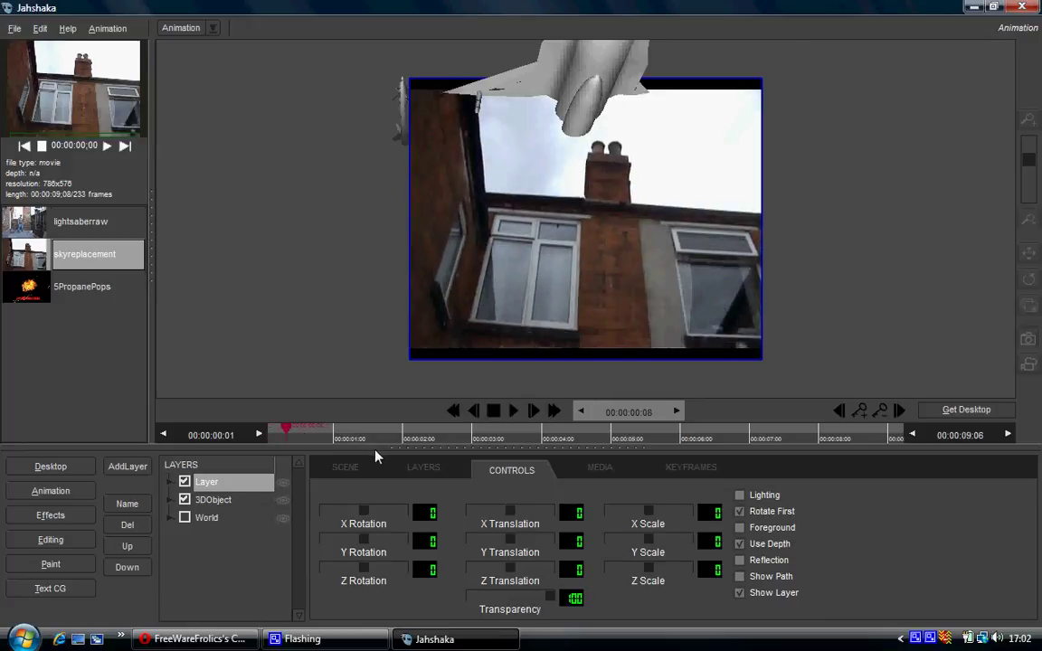
# Set the 3DObject layer's X Translation to 178 so the jet sits further across the sky
pyautogui.click(421, 469)
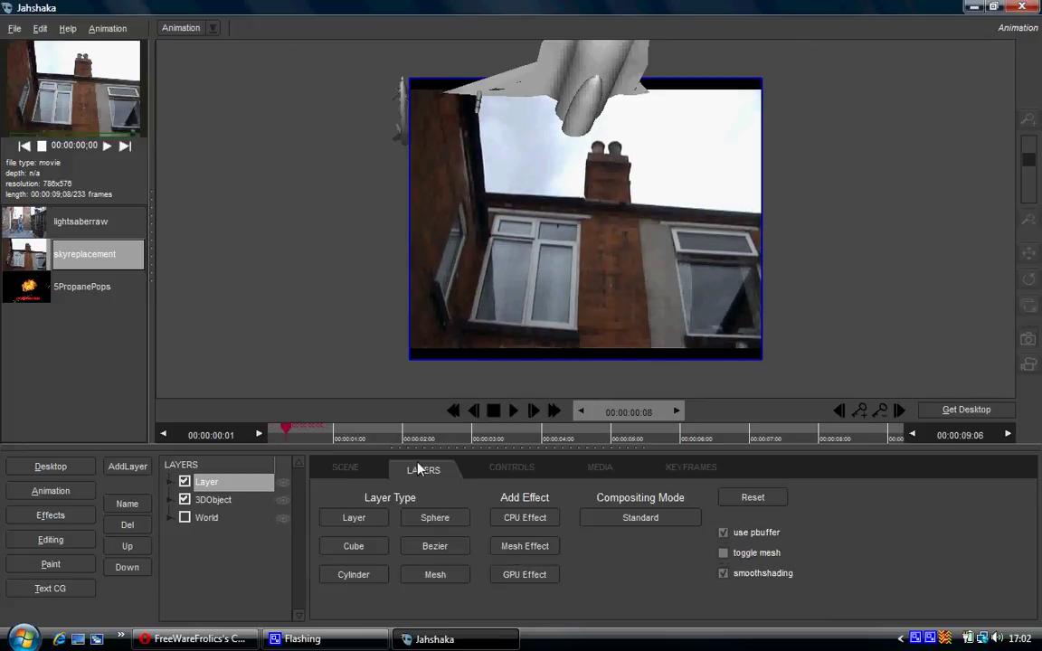
pyautogui.click(222, 499)
pyautogui.click(508, 470)
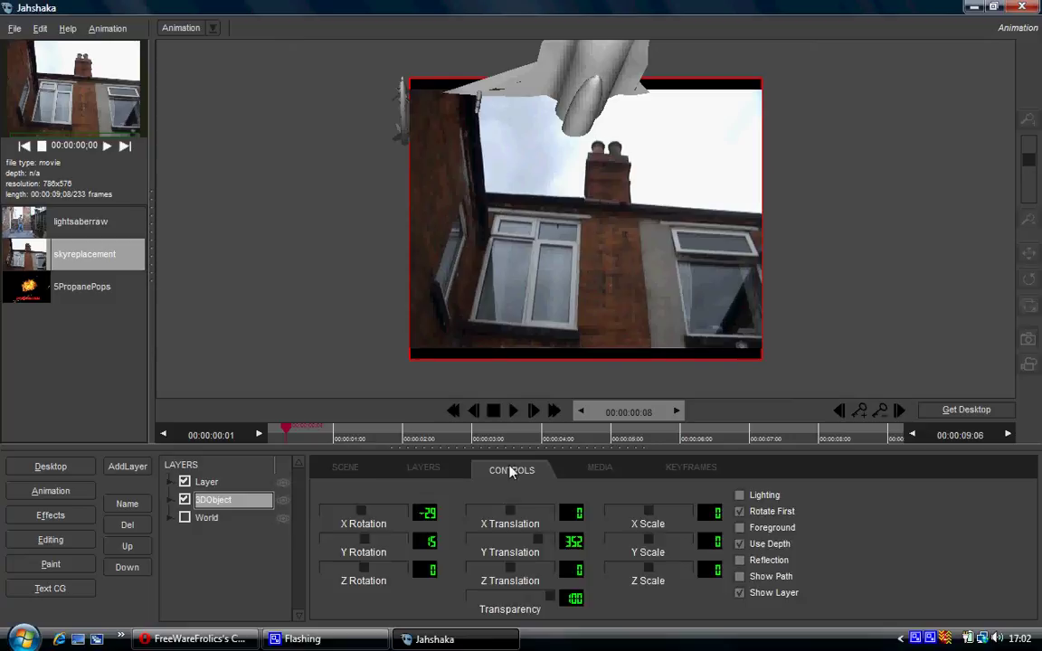
pyautogui.moveTo(545, 528); pyautogui.dragTo(722, 498)
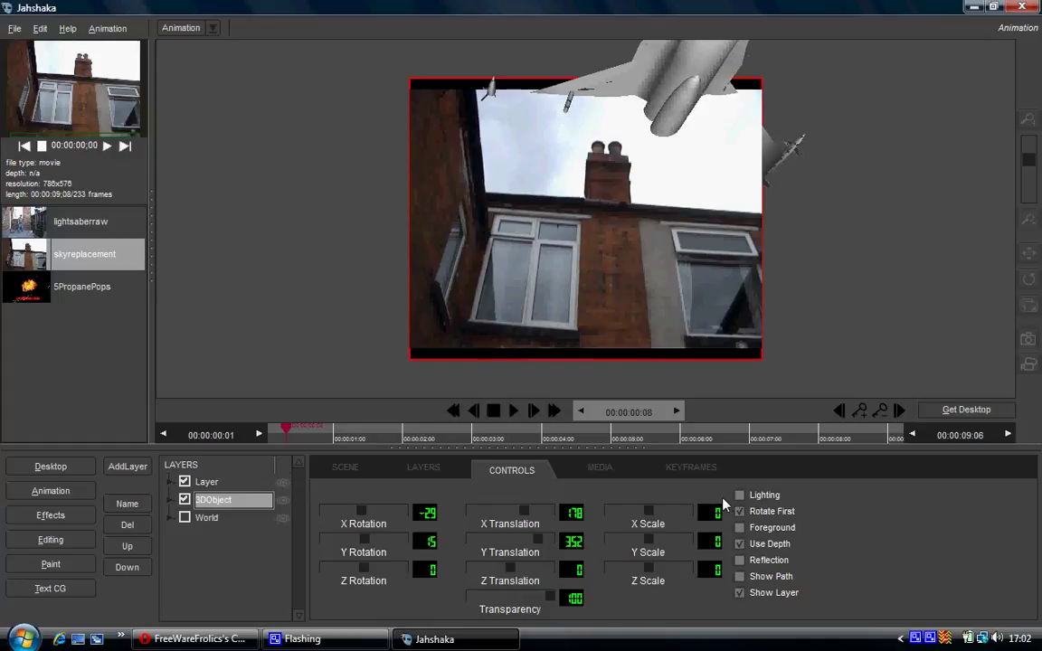
pyautogui.click(427, 471)
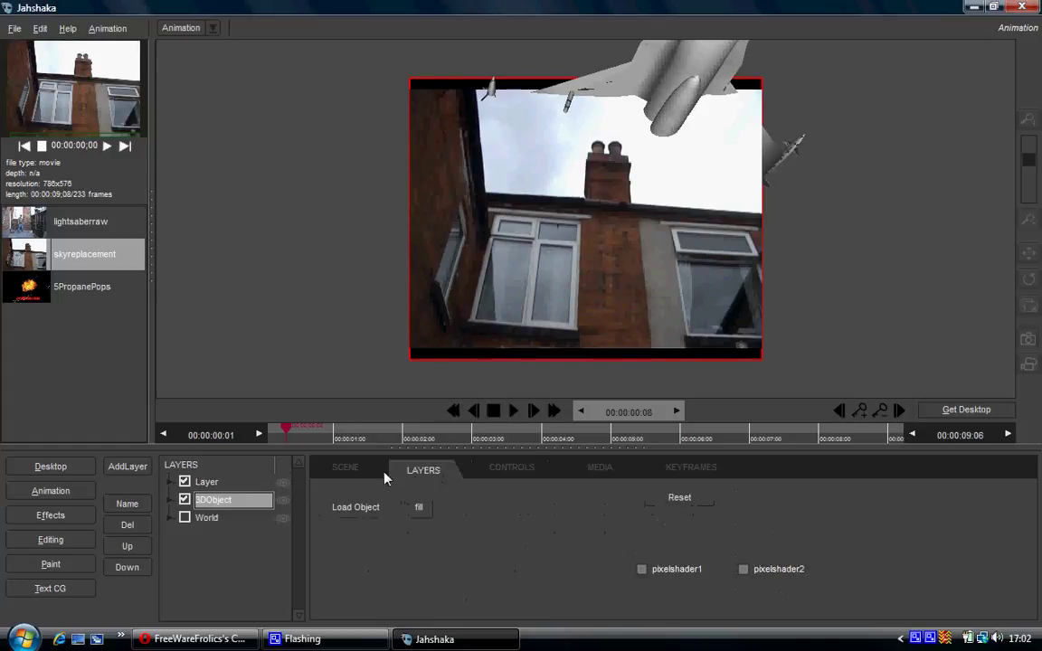
pyautogui.click(527, 476)
pyautogui.click(423, 471)
pyautogui.click(206, 481)
# Load the skyreplacement clip in the Keyer module, move to frame 00:00:00:04, and sample the white sky as the key colour
pyautogui.click(51, 466)
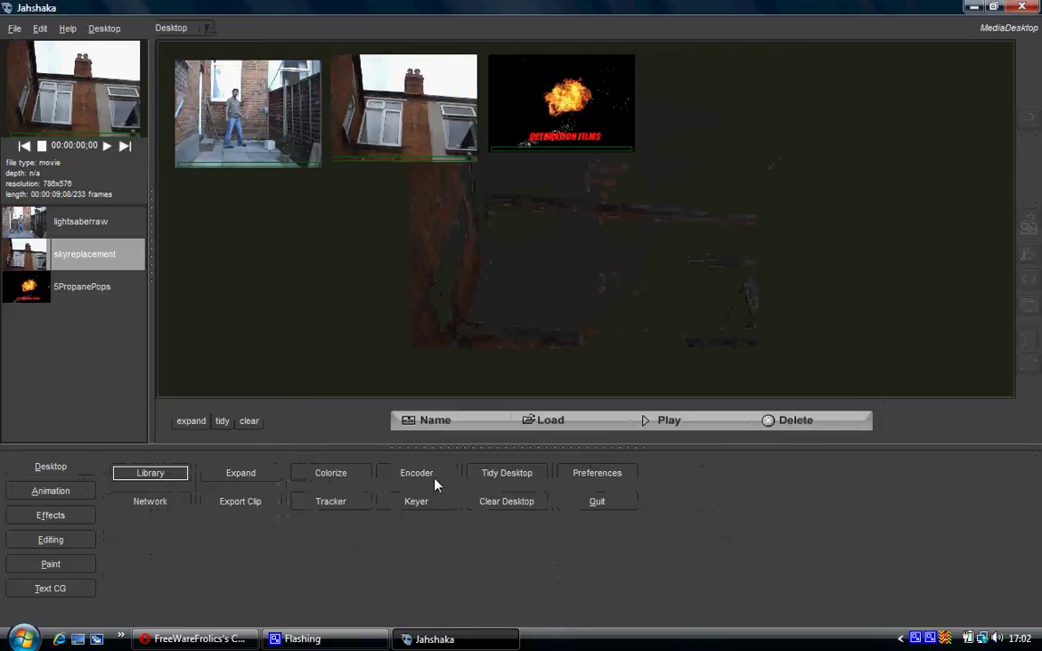
pyautogui.click(409, 502)
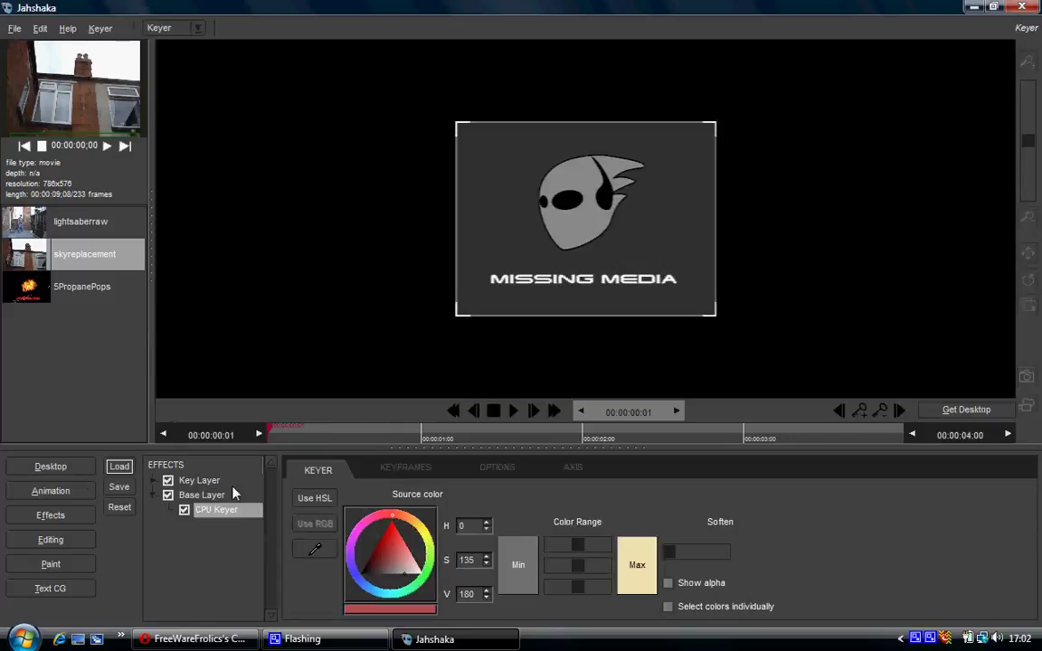
pyautogui.moveTo(73, 226); pyautogui.dragTo(489, 194)
pyautogui.click(277, 427)
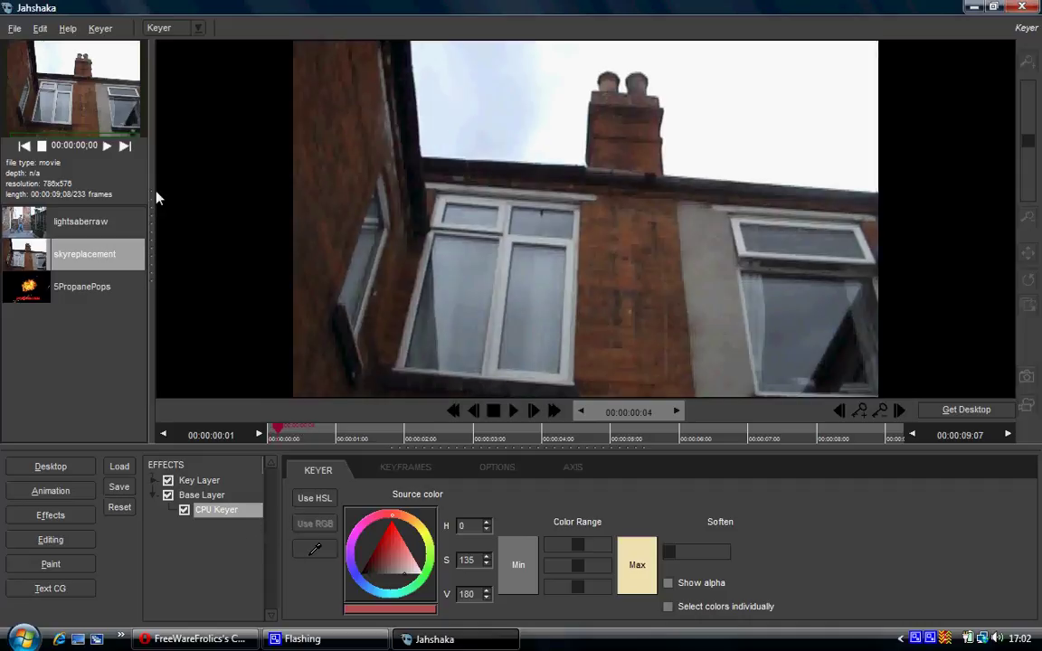
pyautogui.click(316, 549)
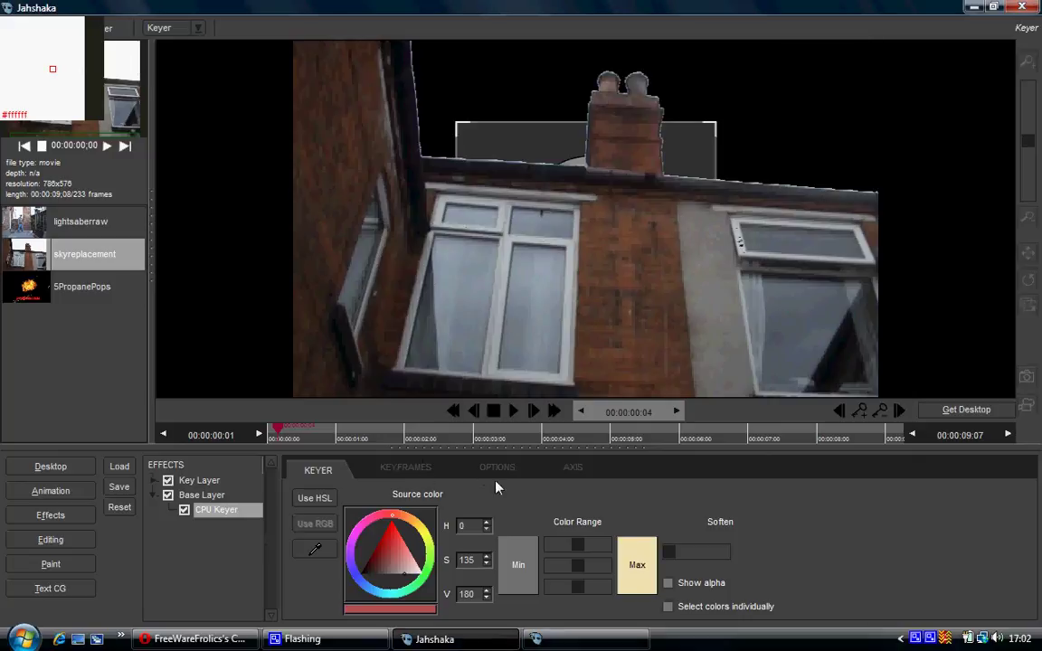
# Check the key values on the Keyer's axis settings, and add a Chroma Key CPU effect to the clip layer in Animation
pyautogui.click(498, 468)
pyautogui.click(572, 469)
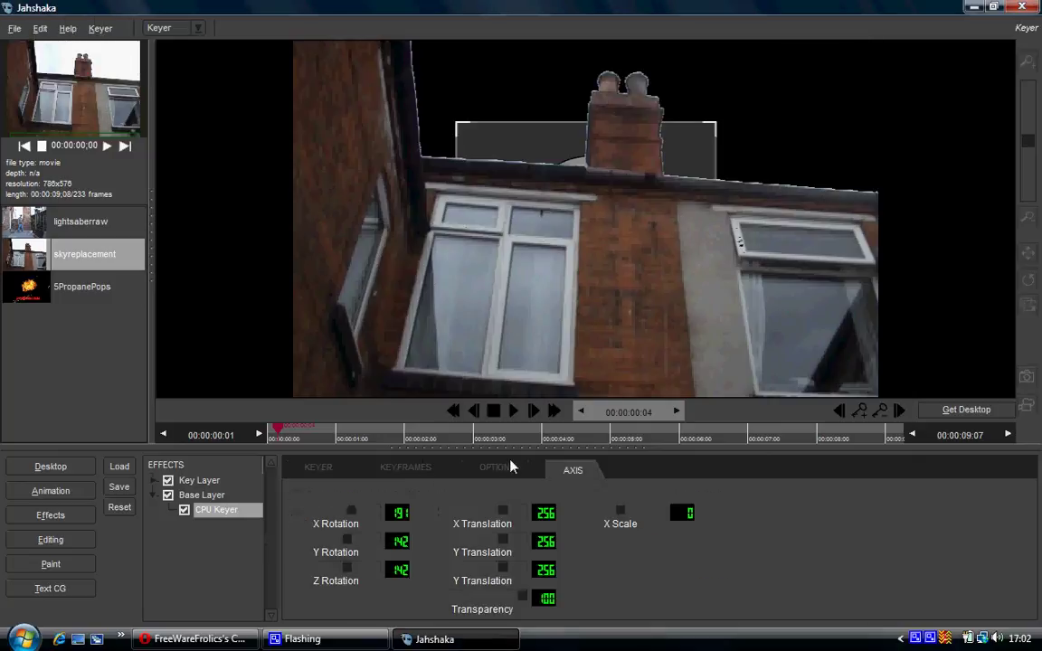
pyautogui.click(49, 493)
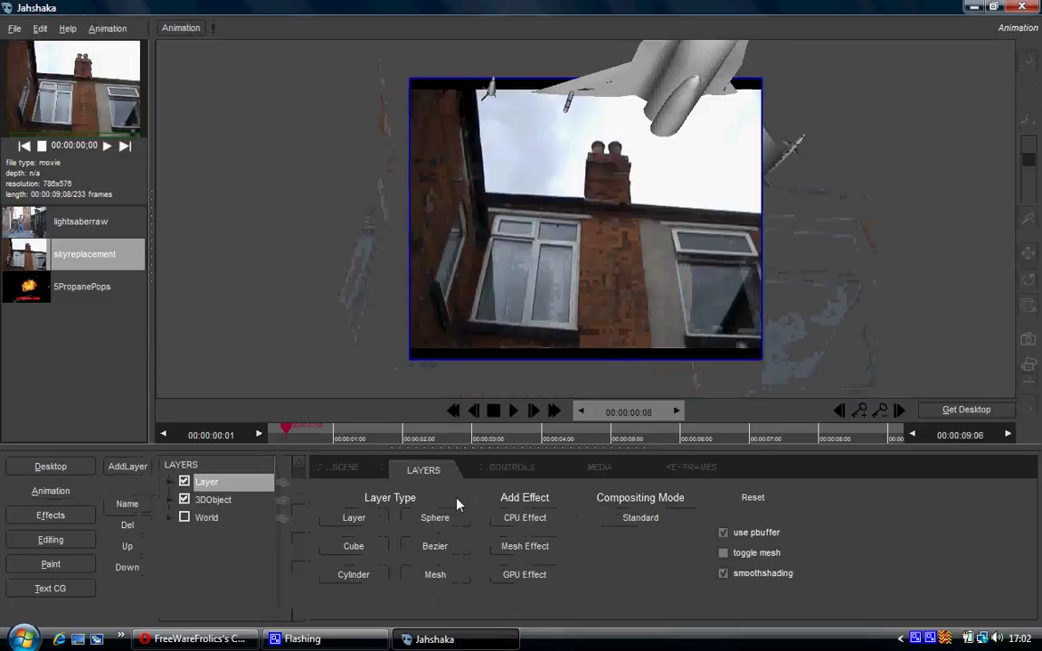
pyautogui.click(524, 518)
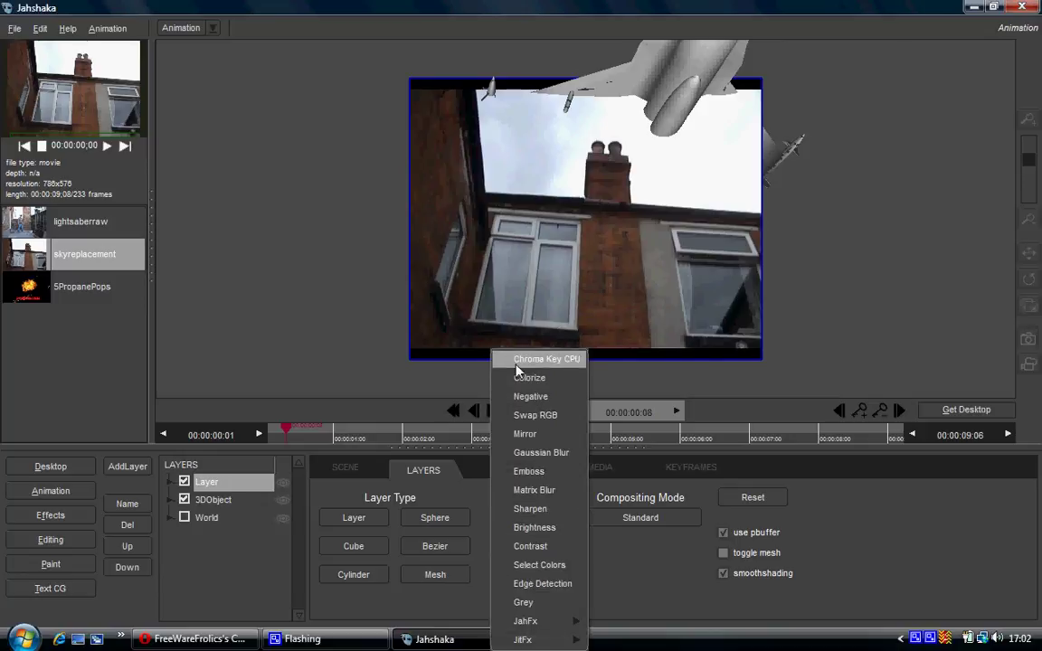
pyautogui.click(543, 359)
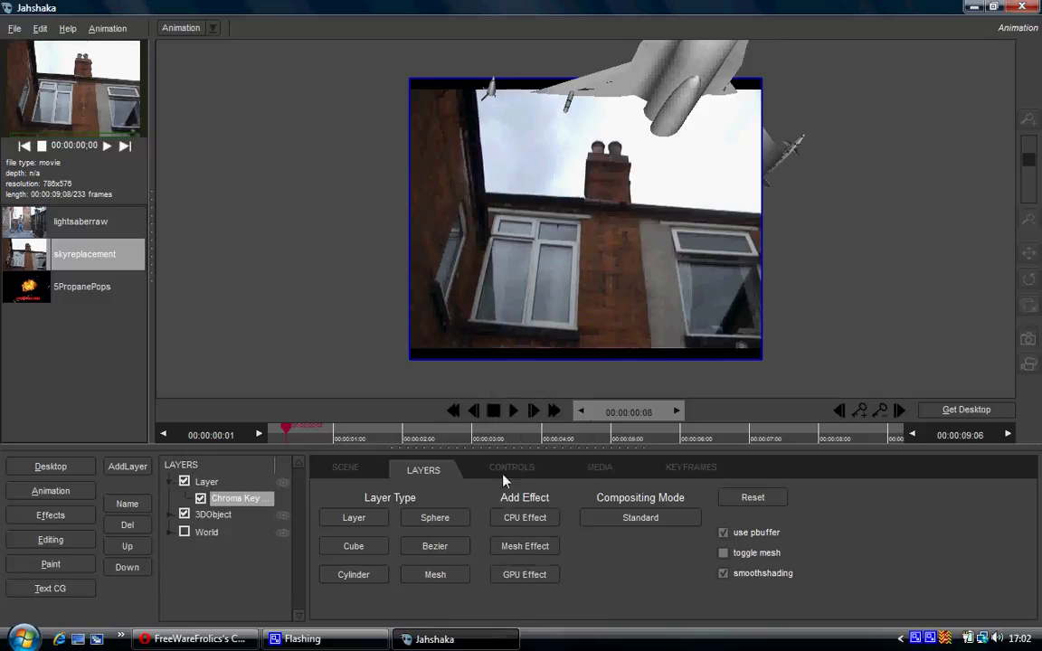
# Set the Chroma Key effect's Red Low to 191 and Green Low to 142
pyautogui.click(503, 480)
pyautogui.click(429, 513)
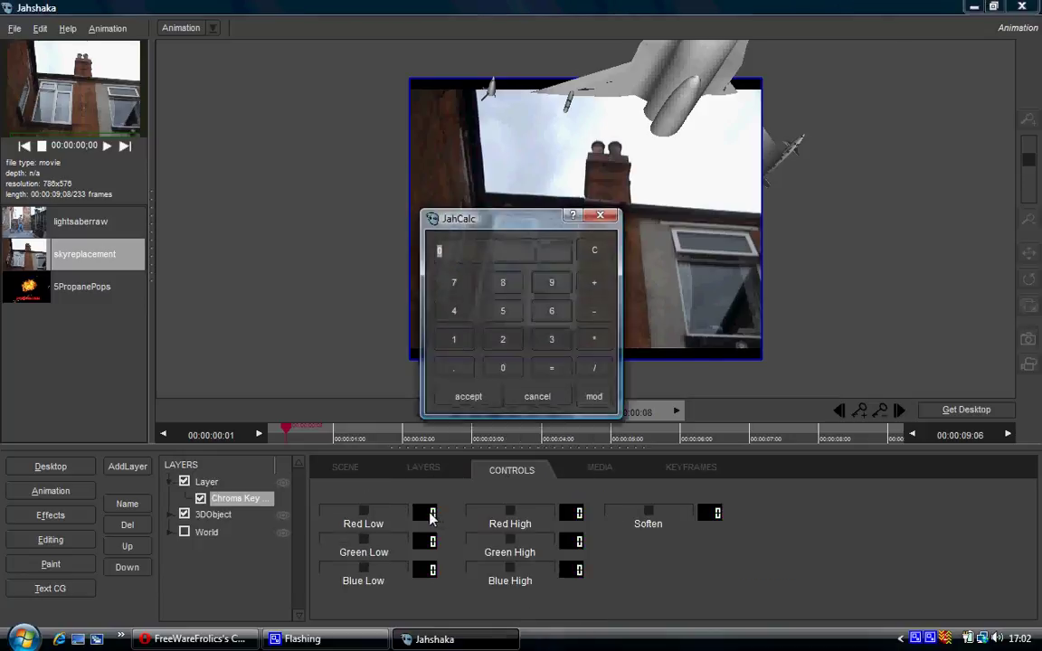
pyautogui.click(461, 339)
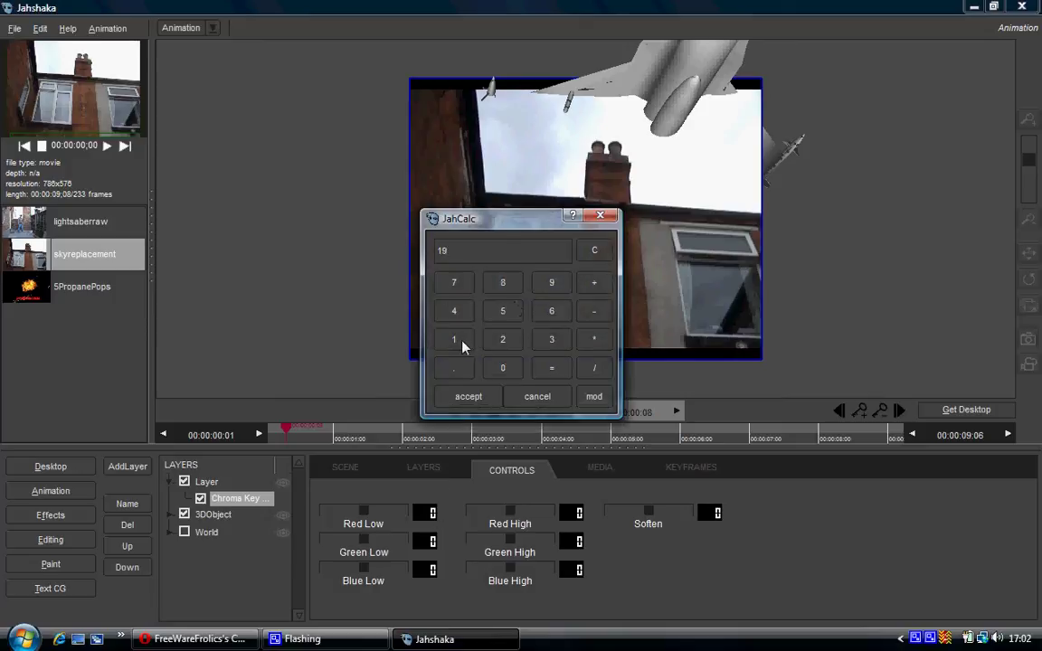
pyautogui.click(467, 403)
pyautogui.click(422, 539)
pyautogui.click(453, 347)
pyautogui.click(454, 316)
pyautogui.click(502, 366)
pyautogui.click(467, 396)
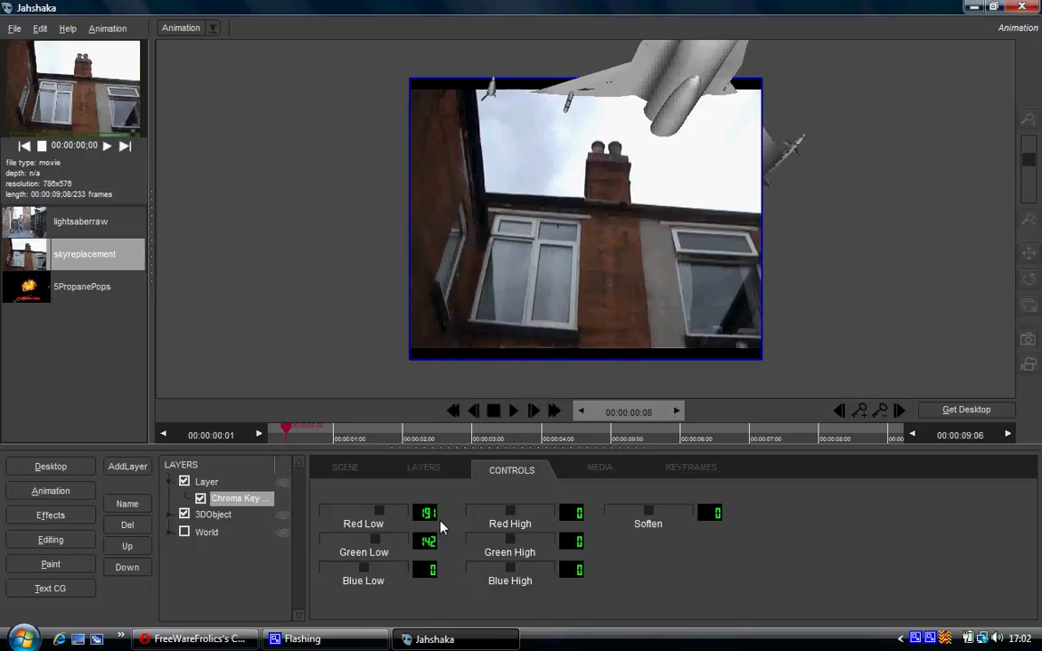
# Set the Chroma Key effect's Blue Low to 142
pyautogui.click(429, 570)
pyautogui.click(470, 344)
pyautogui.click(465, 317)
pyautogui.click(503, 339)
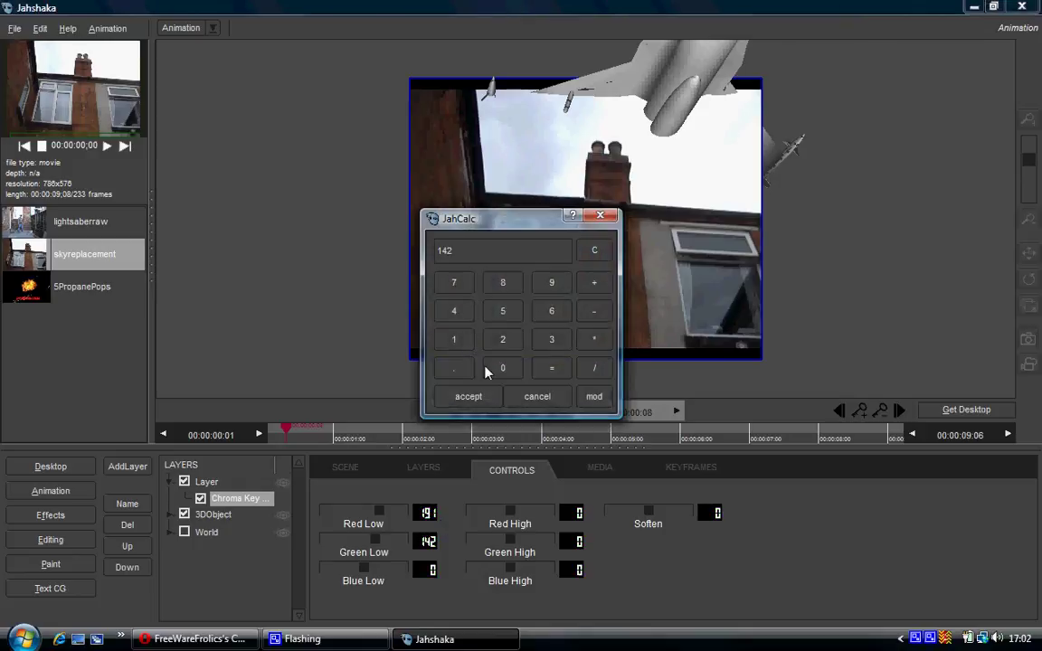
pyautogui.click(442, 391)
# Set the Chroma Key effect's Red High and Green High to 256
pyautogui.click(572, 514)
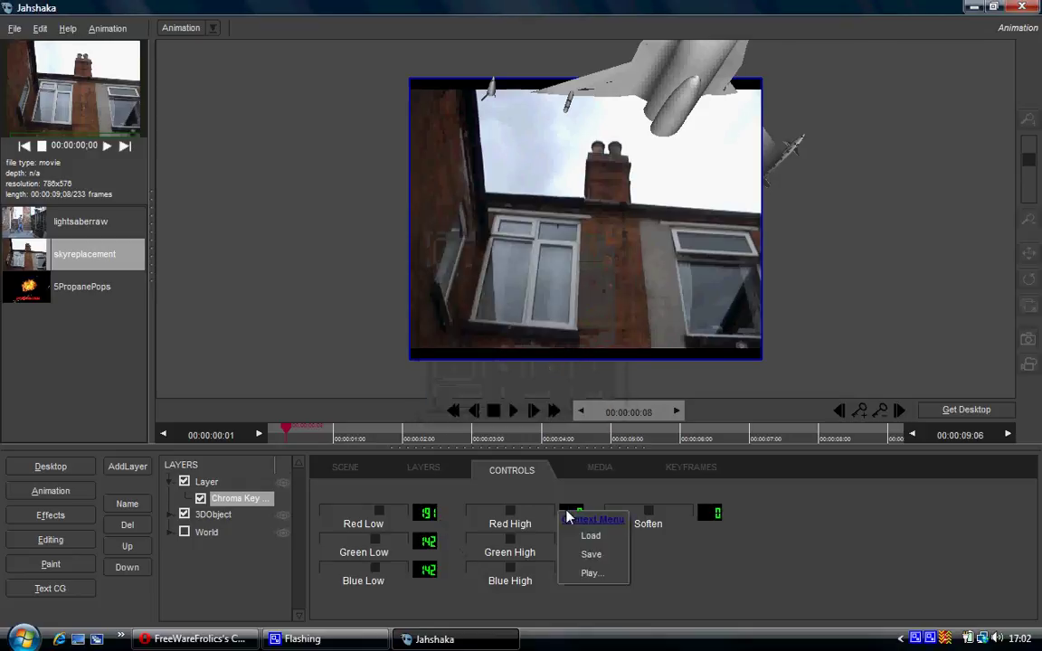
pyautogui.click(584, 522)
pyautogui.click(503, 339)
pyautogui.click(503, 311)
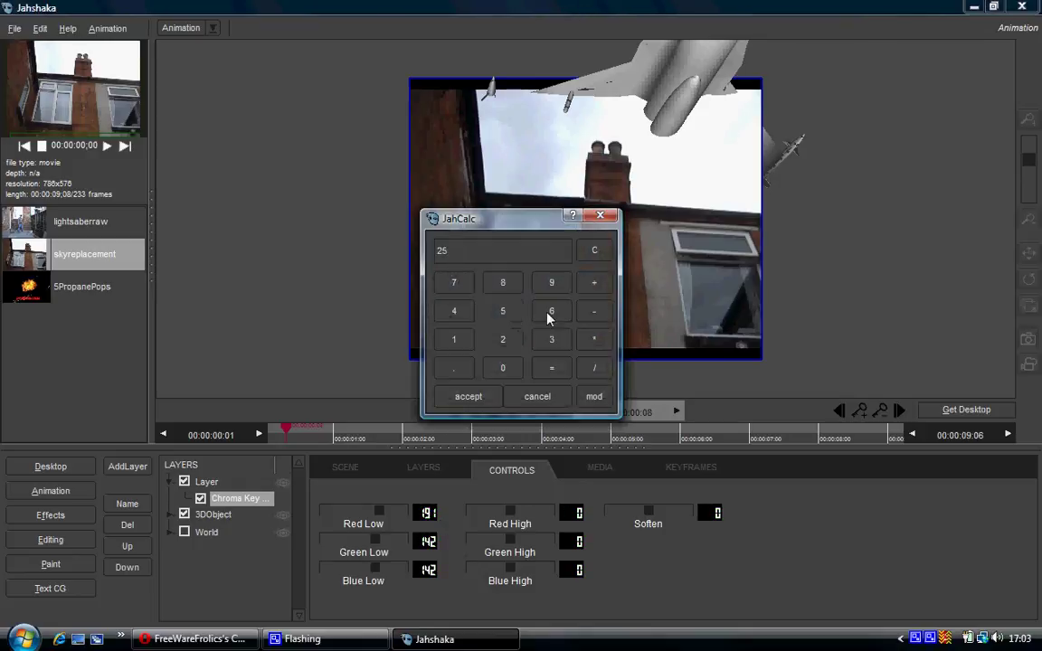
pyautogui.click(471, 396)
pyautogui.click(572, 540)
pyautogui.click(567, 539)
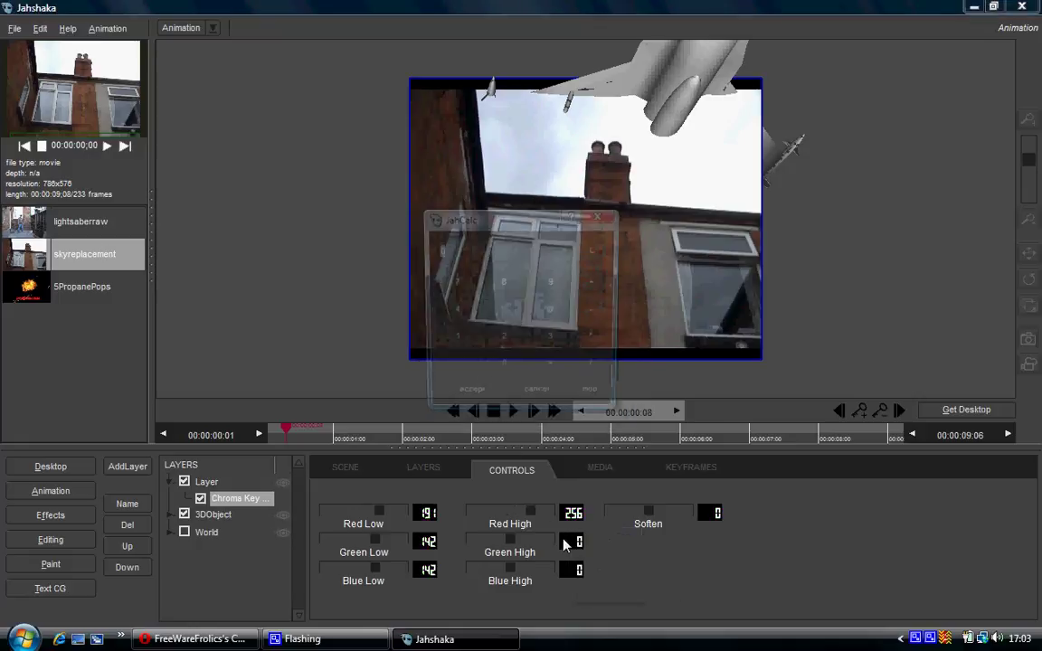
pyautogui.click(502, 339)
pyautogui.click(502, 310)
pyautogui.click(551, 311)
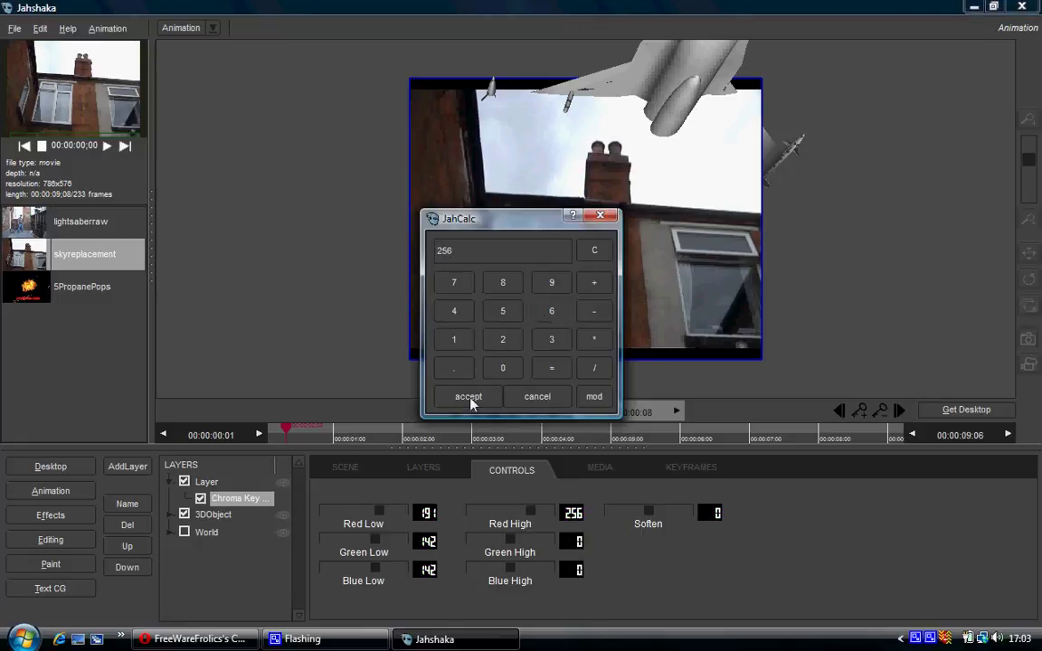
pyautogui.click(468, 396)
# Set the Chroma Key effect's Blue High to 256
pyautogui.click(572, 570)
pyautogui.click(569, 569)
pyautogui.click(503, 340)
pyautogui.click(502, 311)
pyautogui.click(552, 311)
pyautogui.click(469, 396)
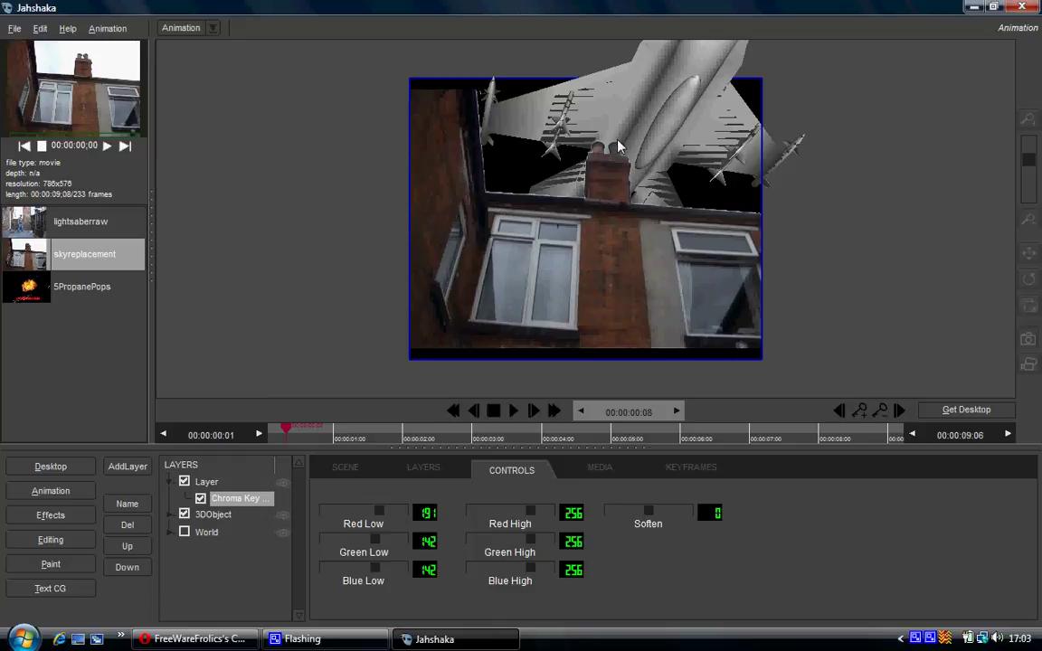
# At frame 00:00:01:11, set the 3DObject layer's X Translation to 434, Y Translation to 489 and Z Translation to 539
pyautogui.click(237, 484)
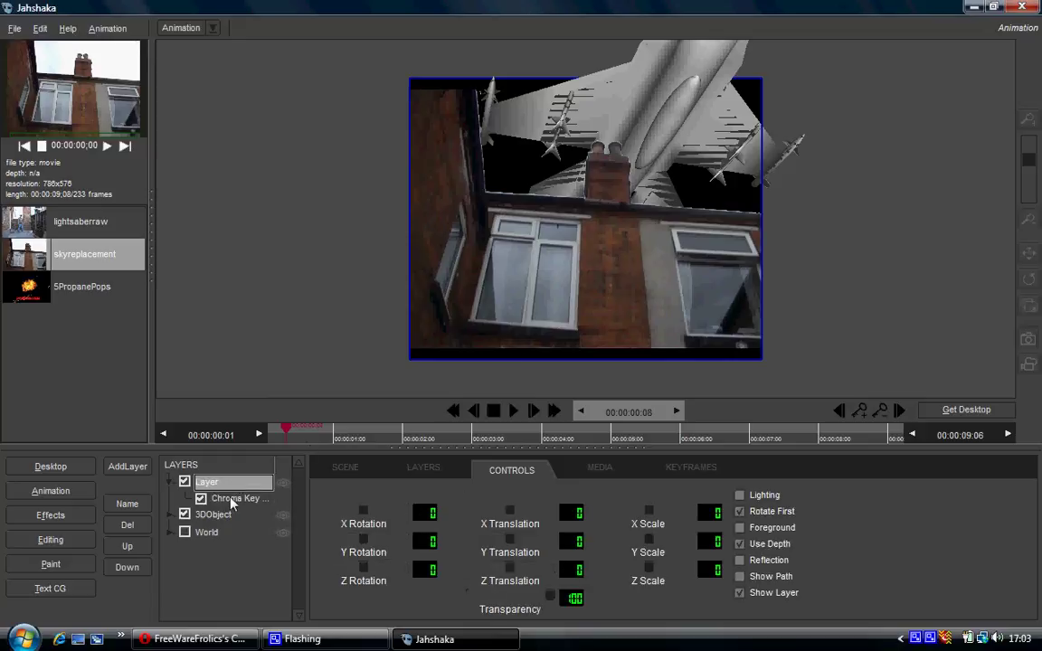
pyautogui.click(226, 515)
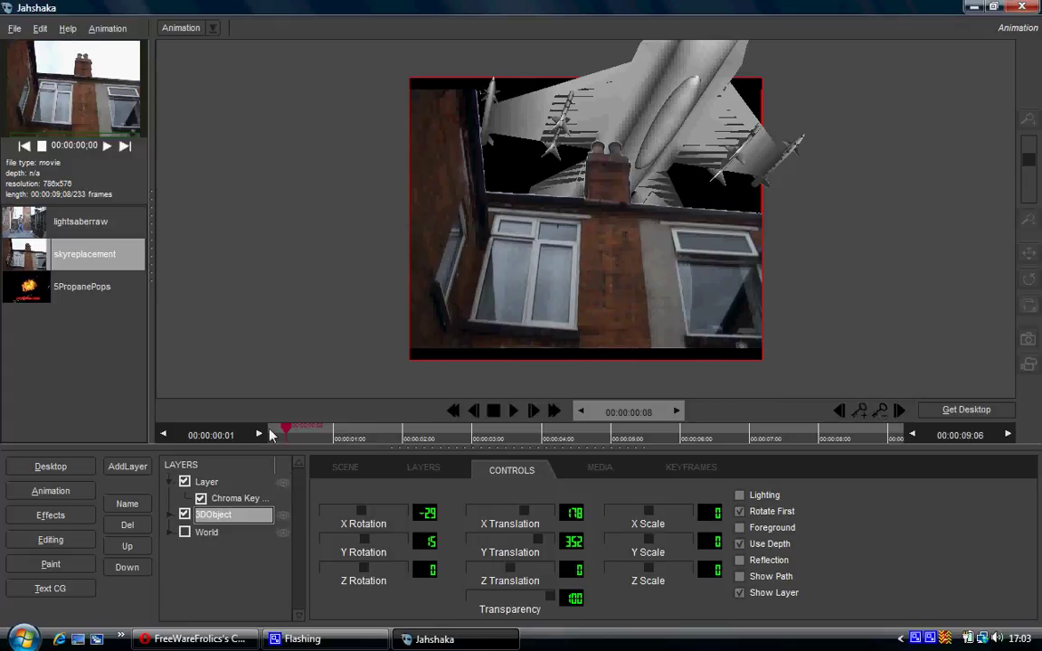
pyautogui.moveTo(286, 426); pyautogui.dragTo(365, 423)
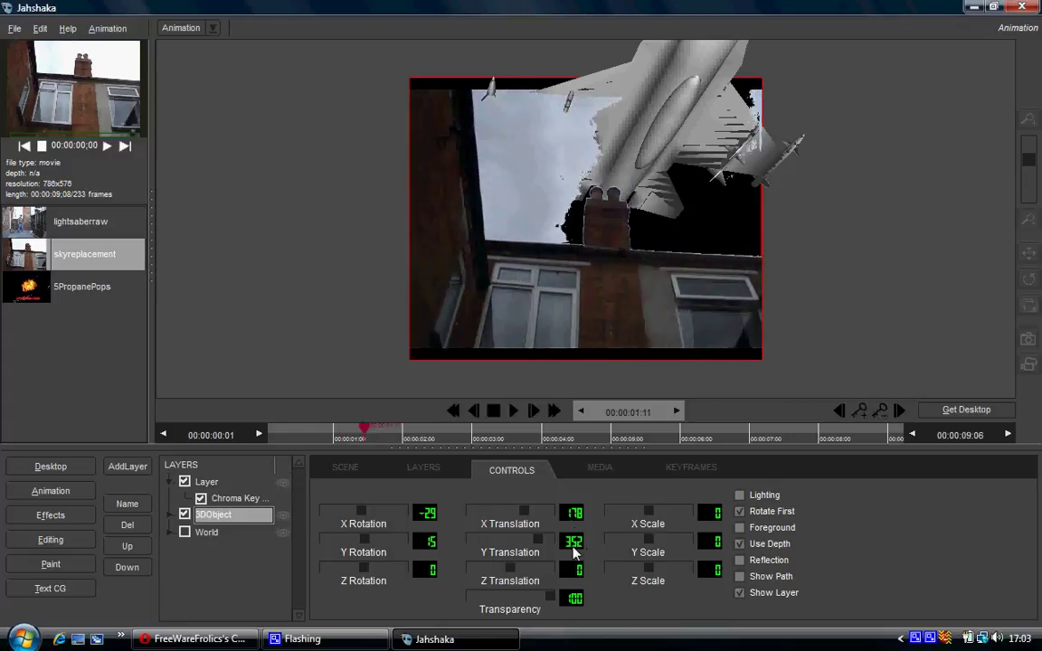
pyautogui.moveTo(577, 569); pyautogui.dragTo(680, 535)
pyautogui.moveTo(574, 513); pyautogui.dragTo(750, 493)
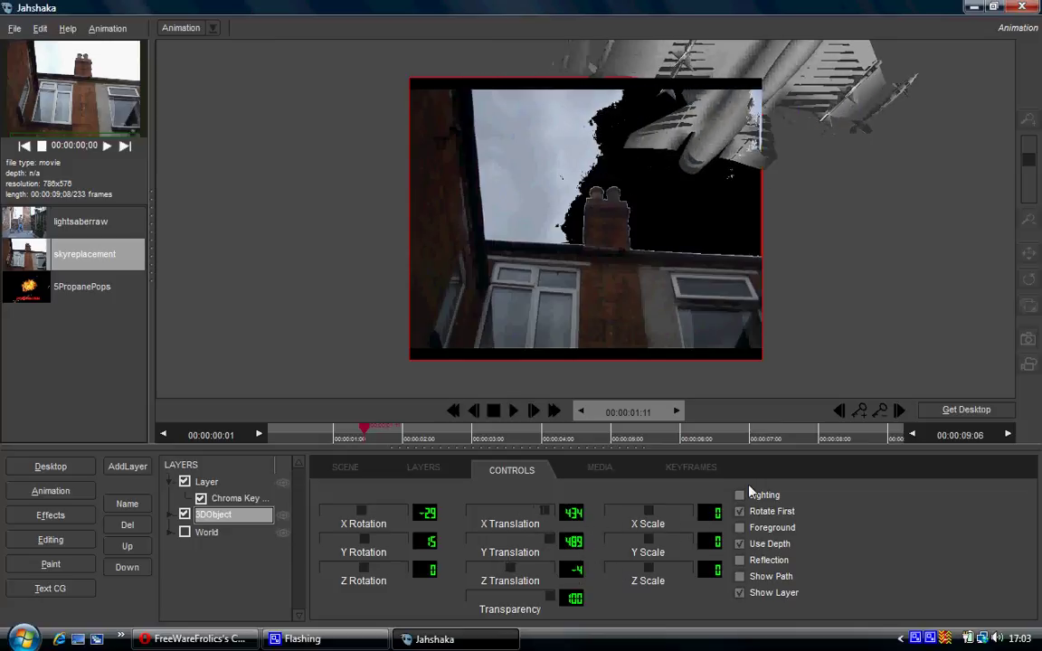
pyautogui.moveTo(558, 565); pyautogui.dragTo(913, 580)
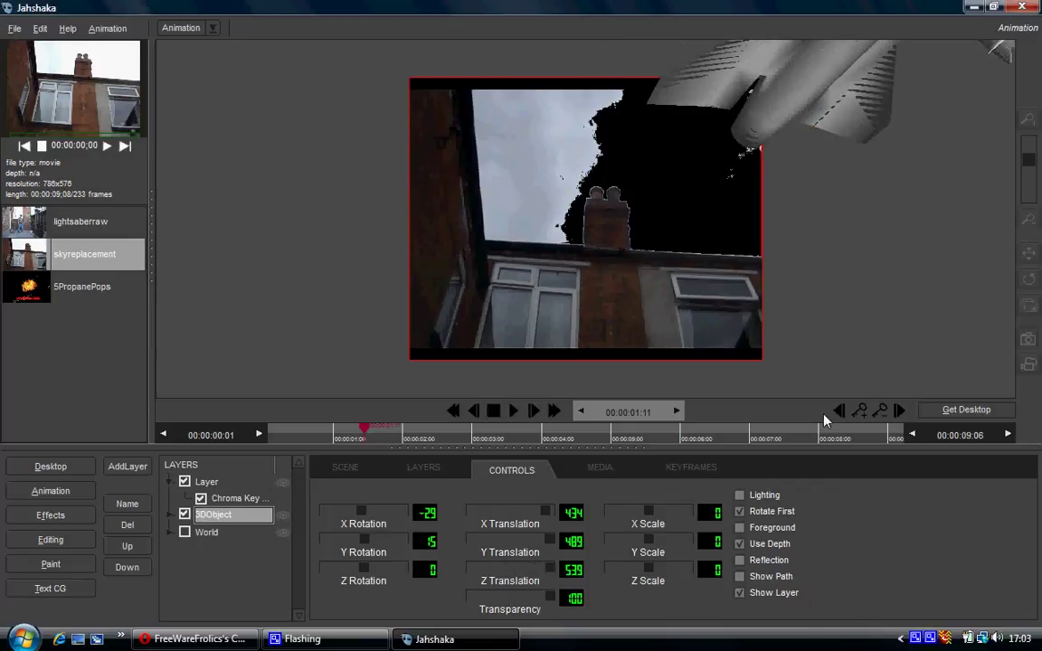
# Hide the 3DObject layer at frame 00:00:01:10 and bring up the Chroma Key effect's controls
pyautogui.moveTo(363, 432)
pyautogui.mouseDown()
pyautogui.moveTo(203, 432)
pyautogui.moveTo(409, 420)
pyautogui.moveTo(260, 430)
pyautogui.moveTo(391, 409)
pyautogui.moveTo(262, 425)
pyautogui.moveTo(364, 409)
pyautogui.mouseUp()
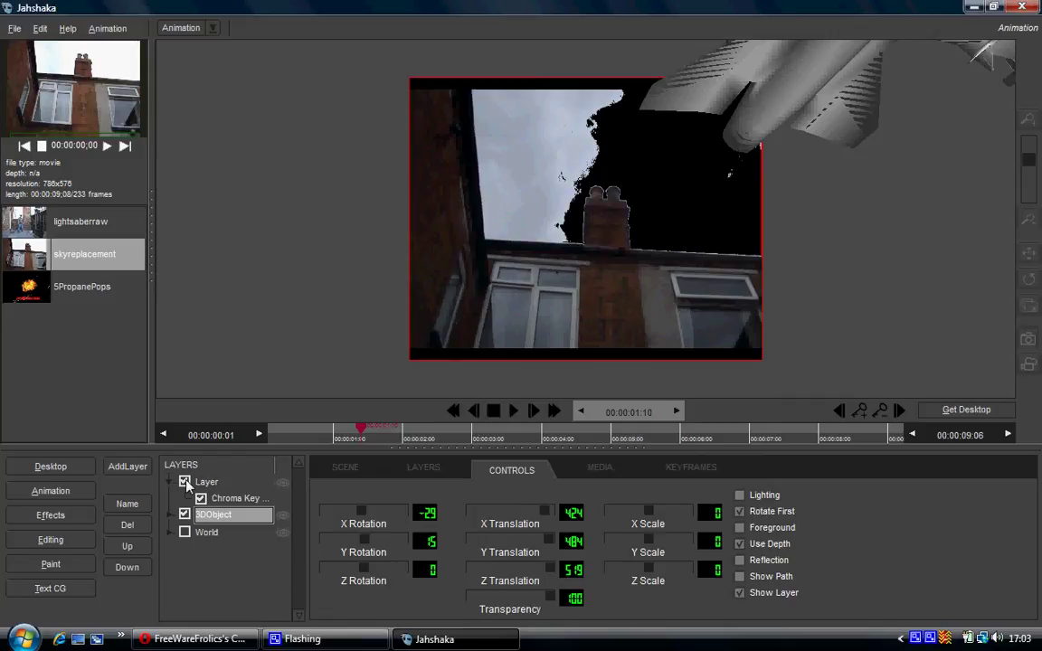
pyautogui.click(185, 515)
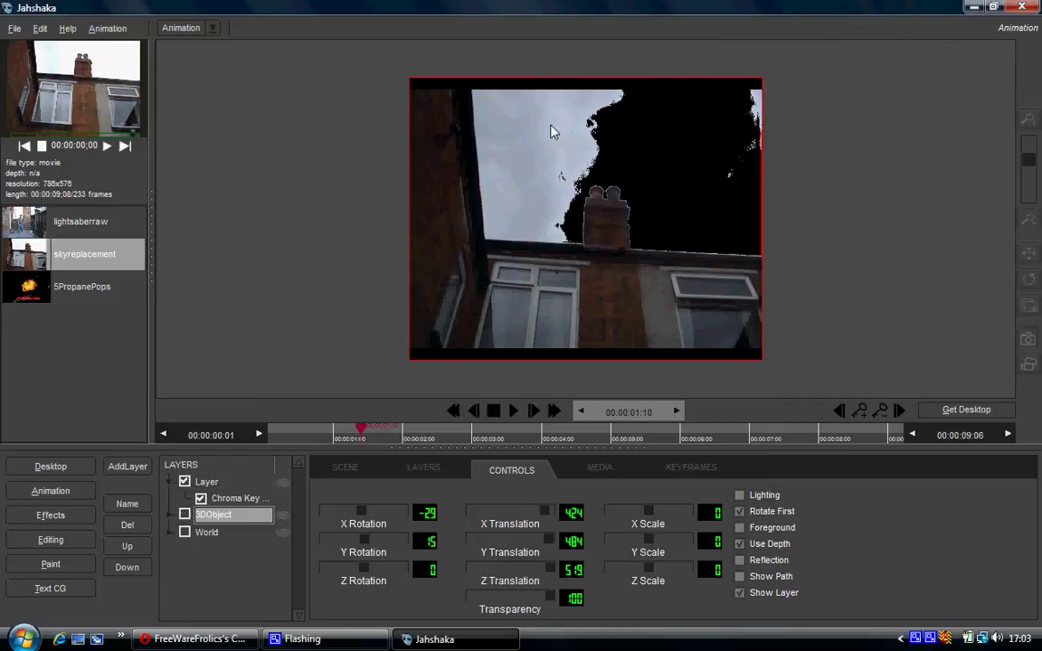
pyautogui.click(231, 498)
pyautogui.click(424, 467)
pyautogui.click(512, 470)
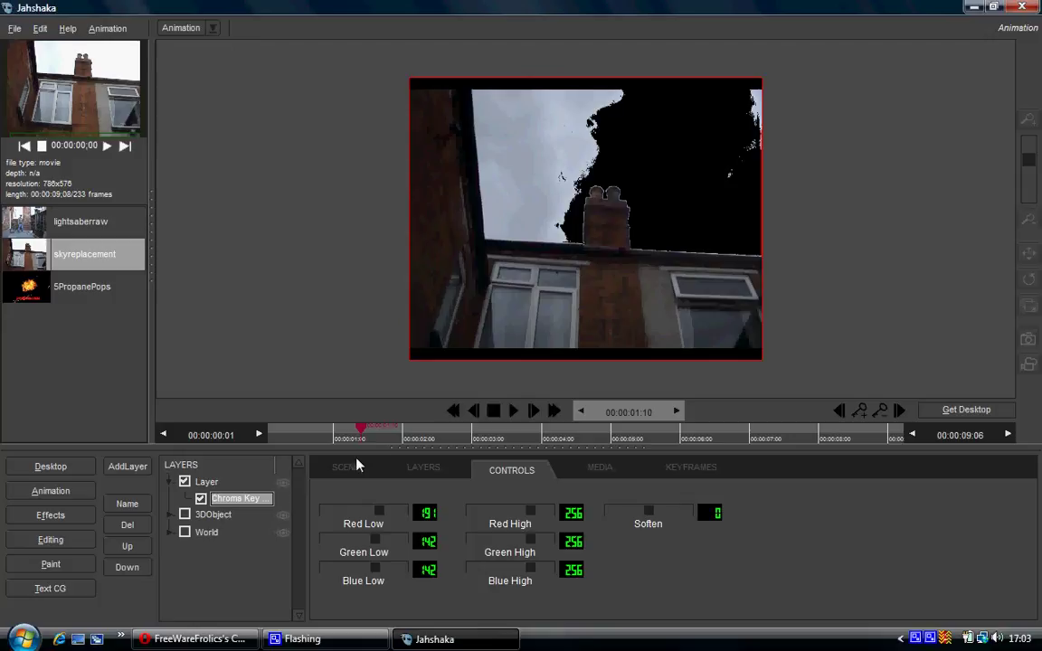
# Animate the Chroma Key's Red Low from the first frame to 133 at 00:00:01:23, and scrub the timeline to check the sky key
pyautogui.moveTo(361, 438); pyautogui.dragTo(268, 436)
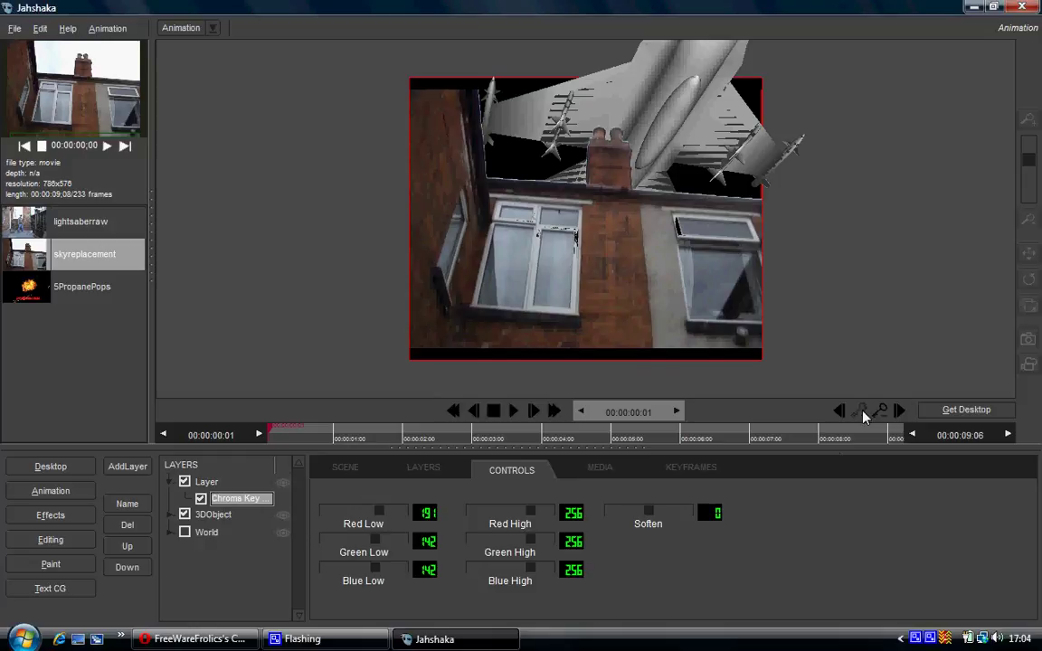
pyautogui.moveTo(269, 427); pyautogui.dragTo(399, 432)
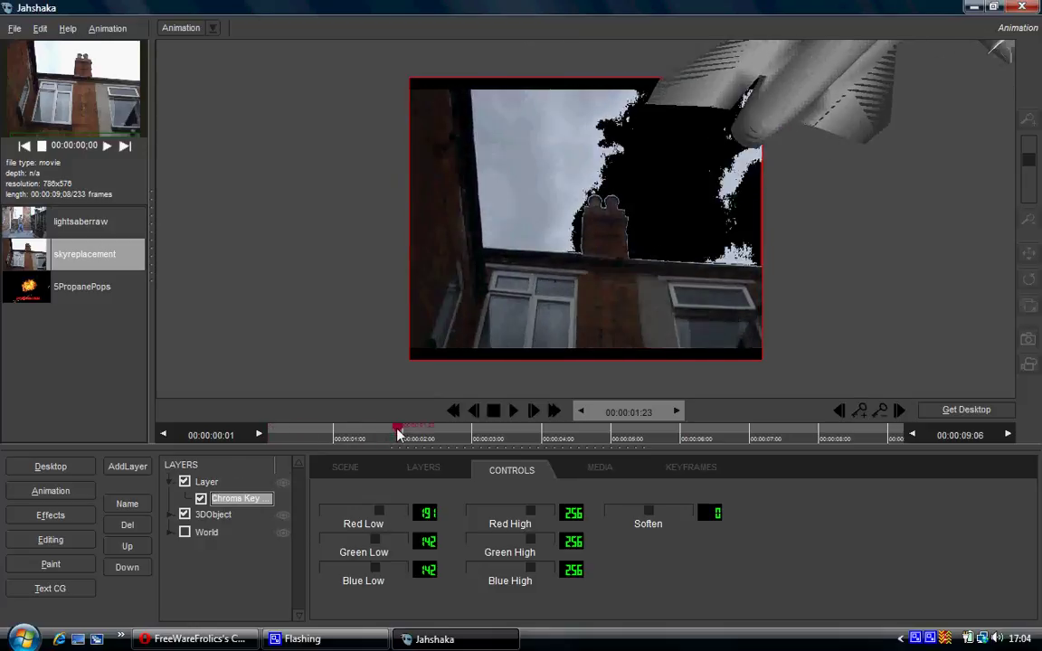
pyautogui.moveTo(379, 511); pyautogui.dragTo(345, 467)
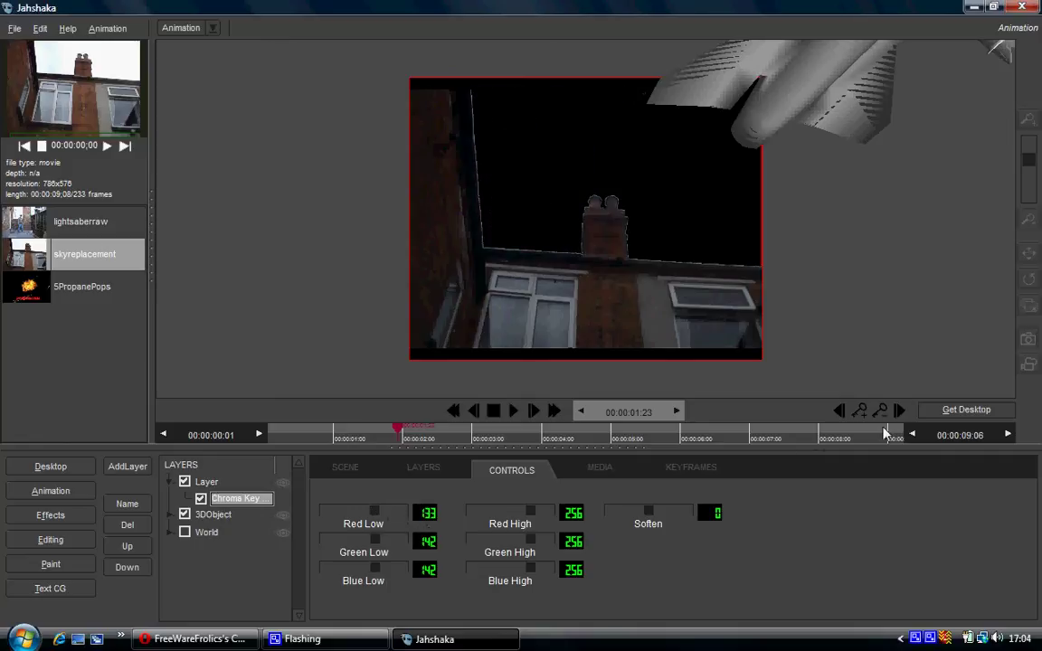
pyautogui.moveTo(401, 435); pyautogui.dragTo(421, 389)
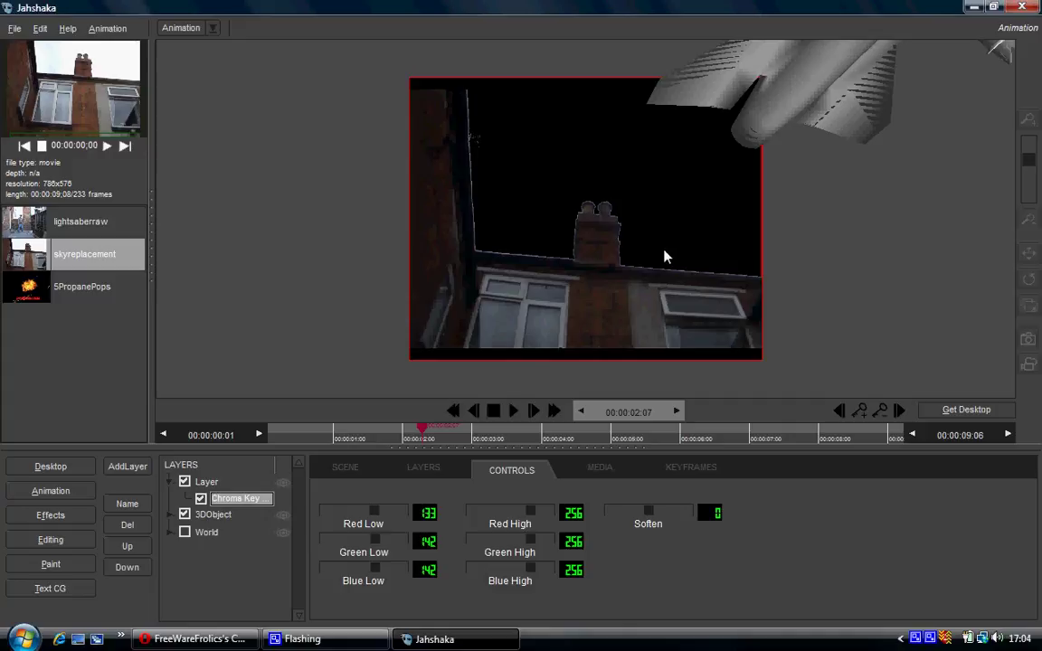
pyautogui.moveTo(392, 433); pyautogui.dragTo(300, 433)
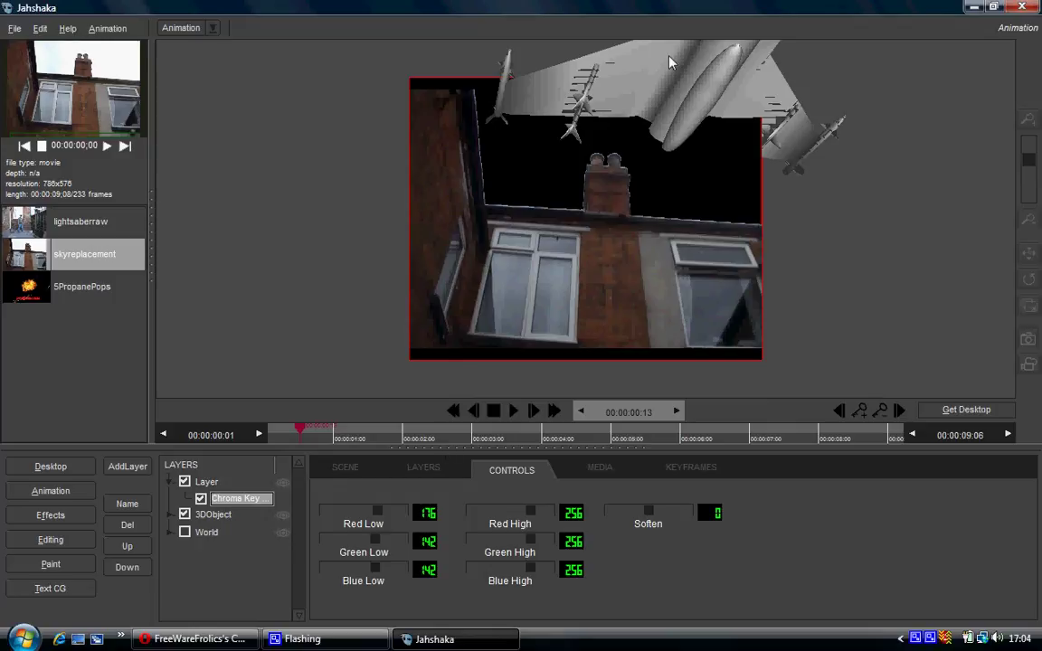
# Reset all settings of the scene and clear it of the clip and 3DObject layers
pyautogui.click(427, 469)
pyautogui.click(244, 513)
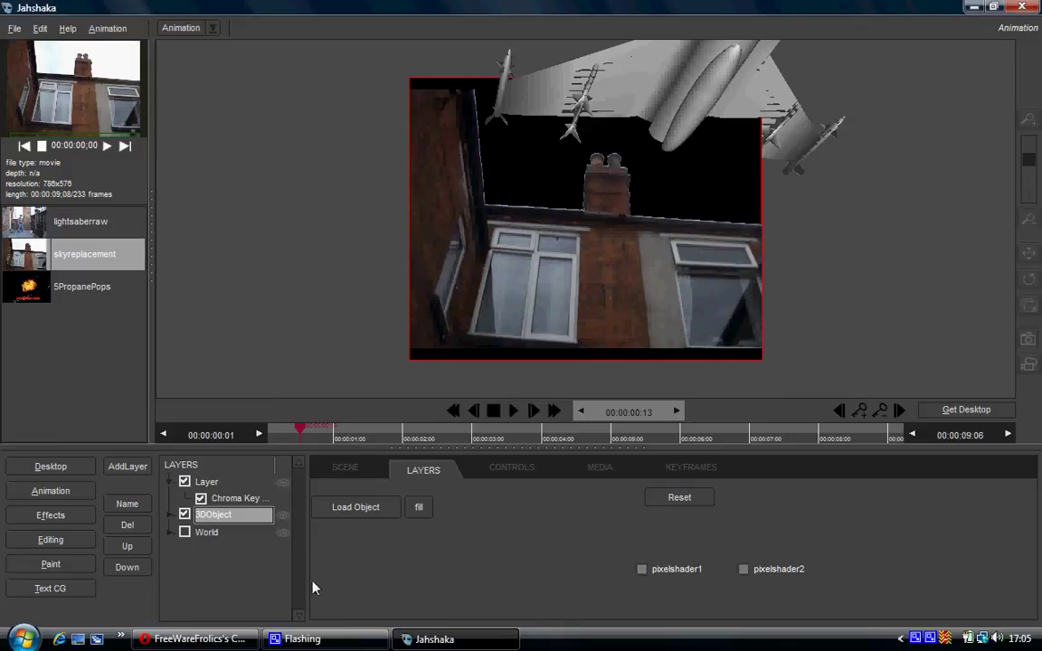
pyautogui.click(344, 468)
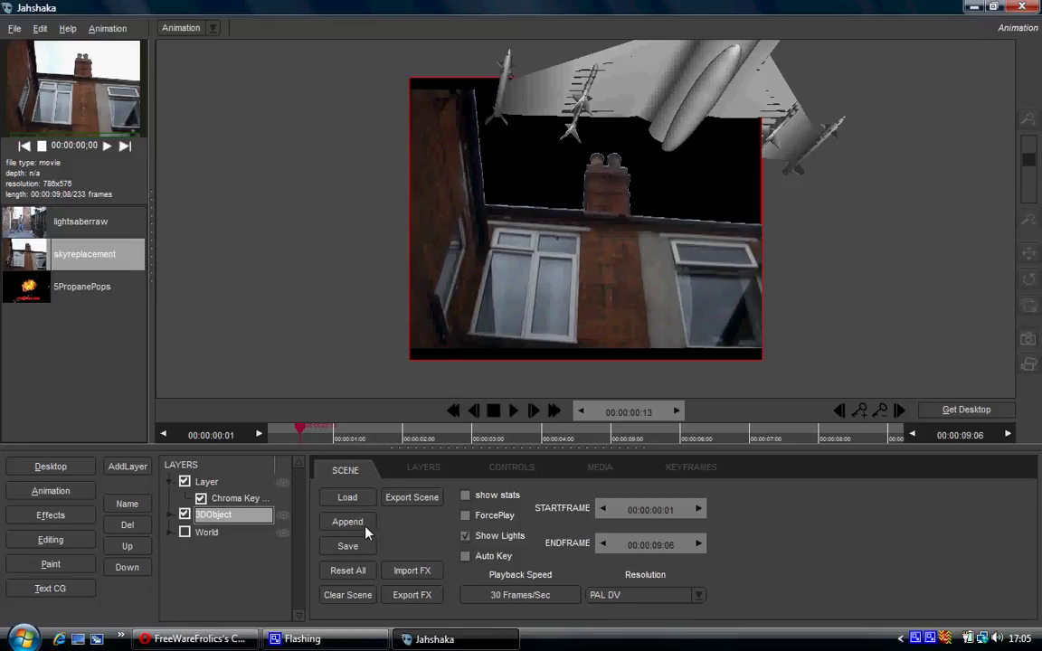
pyautogui.click(351, 572)
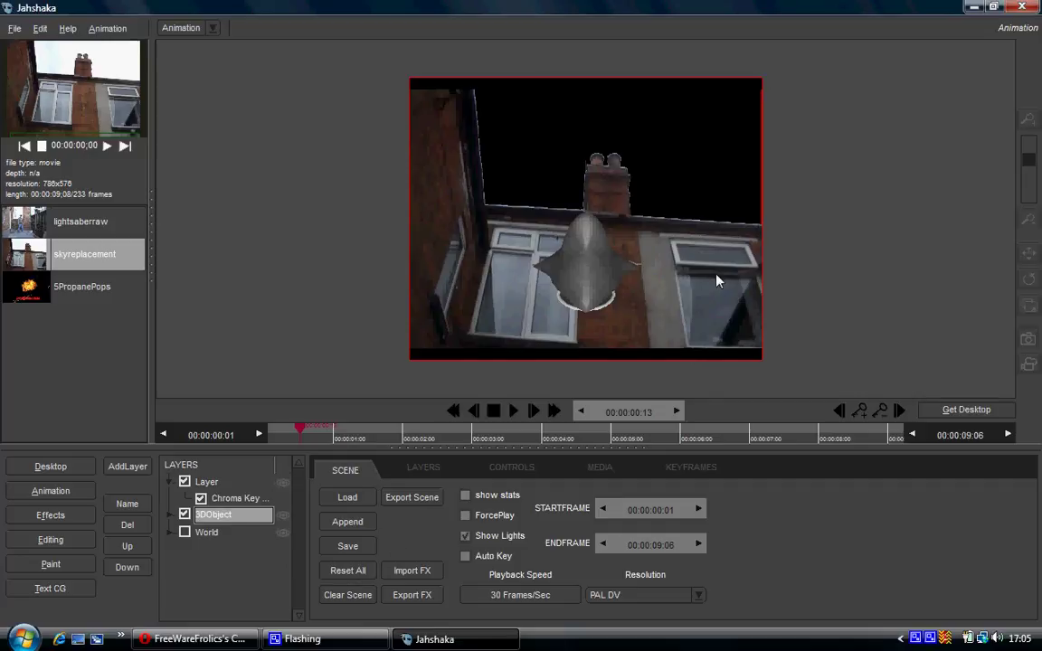
pyautogui.click(347, 595)
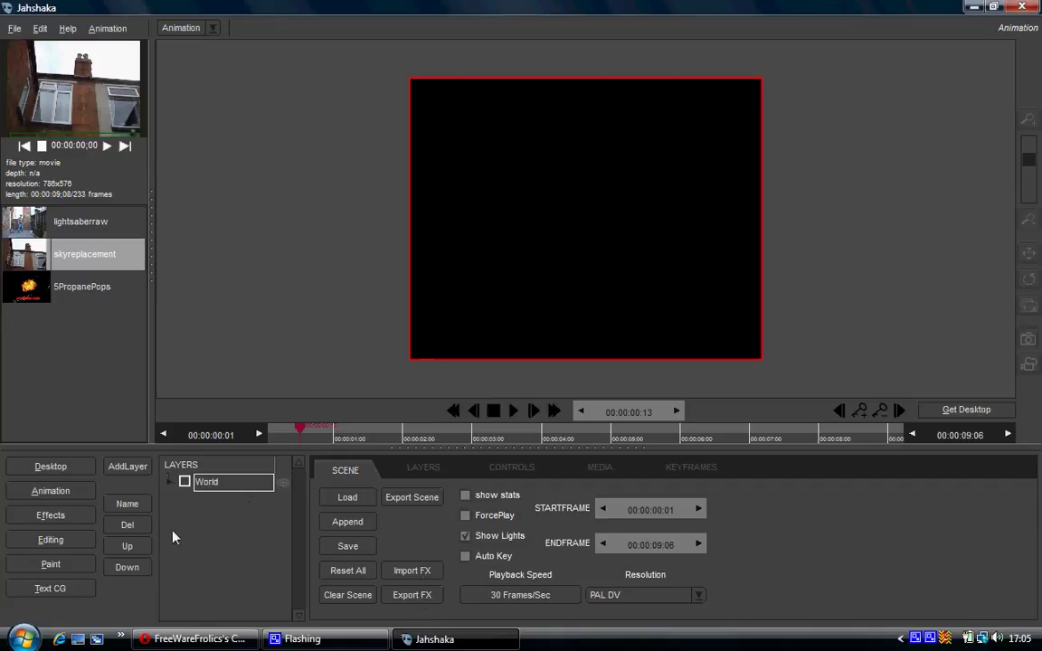
# Add a standard layer showing the skyreplacement clip to the empty Animation scene and move to frame 00:00:01:16
pyautogui.click(49, 520)
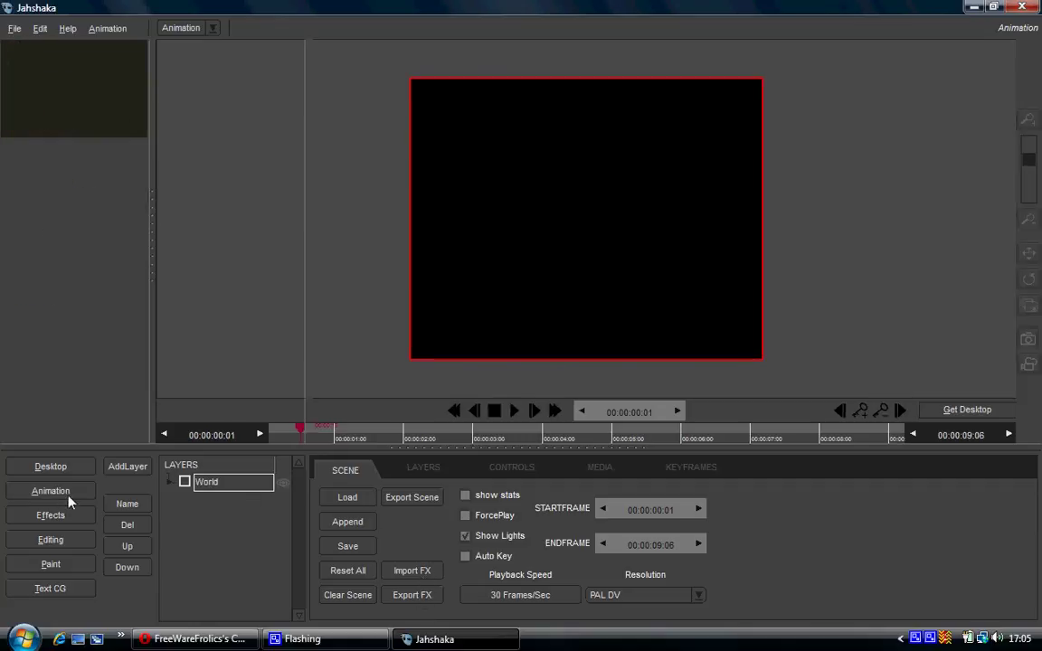
pyautogui.click(73, 497)
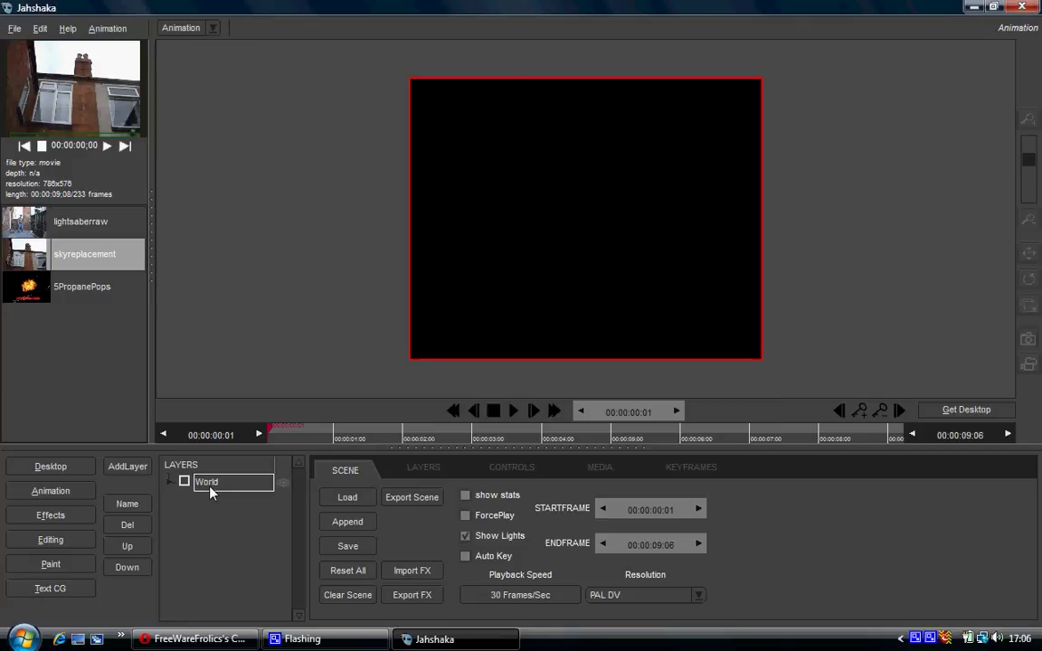
pyautogui.click(137, 468)
pyautogui.click(136, 481)
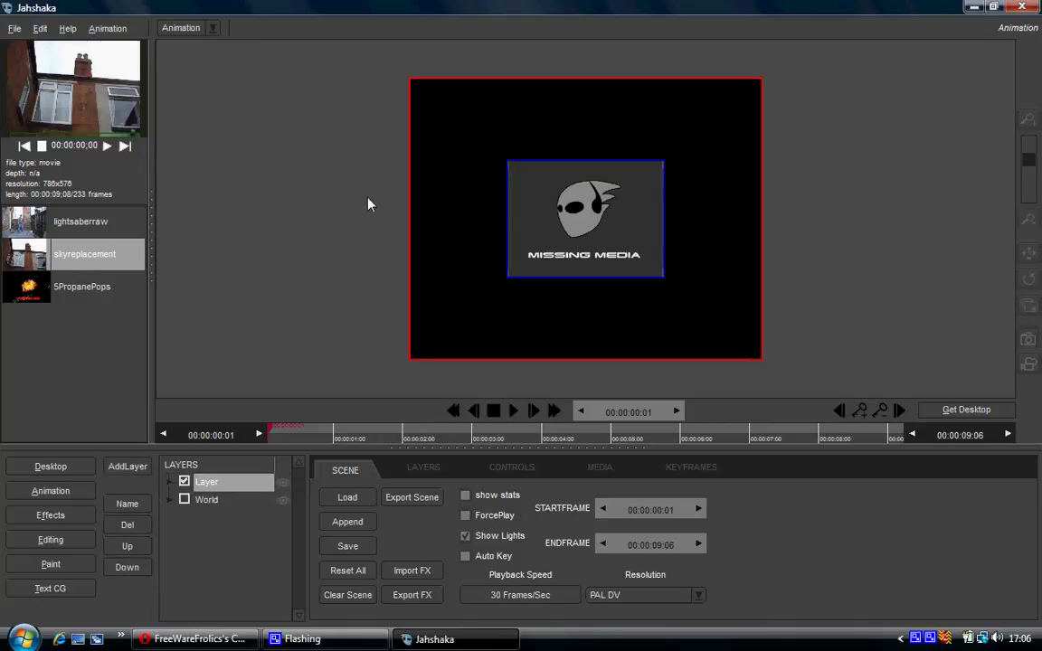
pyautogui.click(601, 231)
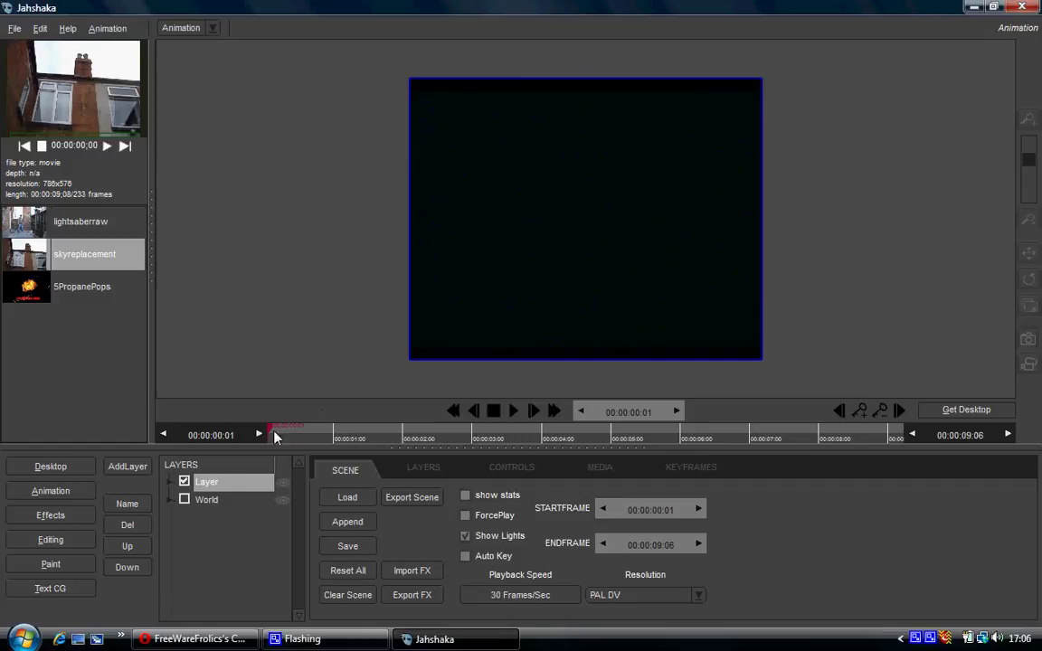
pyautogui.click(379, 430)
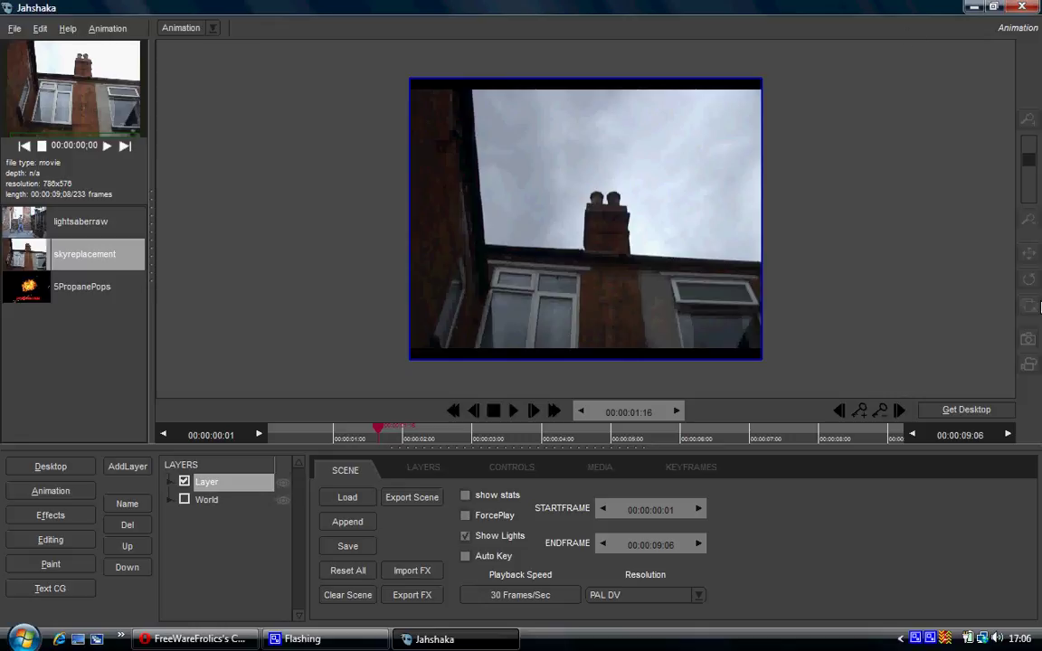
# Zoom the scene view out slightly and render the current frame to the desktop as a still image
pyautogui.moveTo(1030, 158); pyautogui.dragTo(1031, 161)
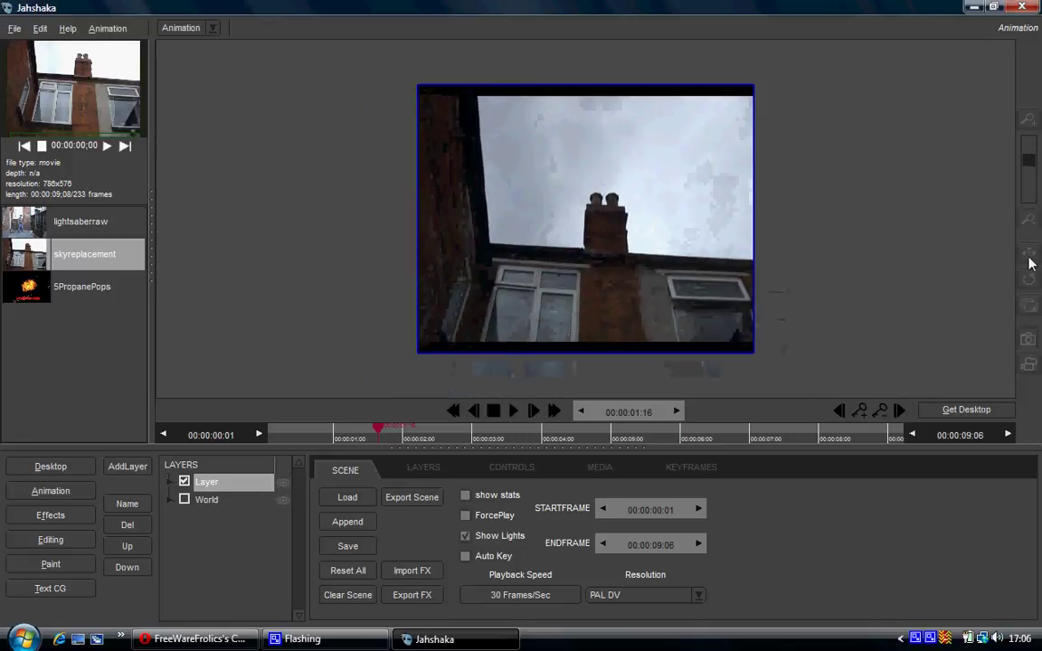
pyautogui.click(1028, 342)
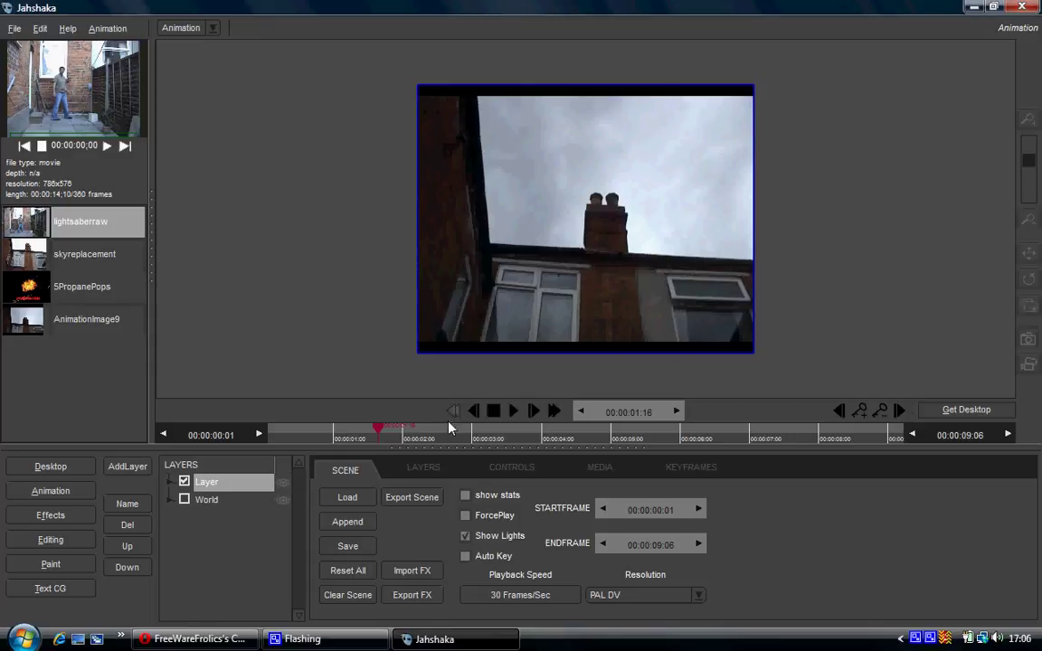
# Scrub back and forth through the timeline to review the skyreplacement footage at different frames
pyautogui.moveTo(379, 434); pyautogui.dragTo(604, 439)
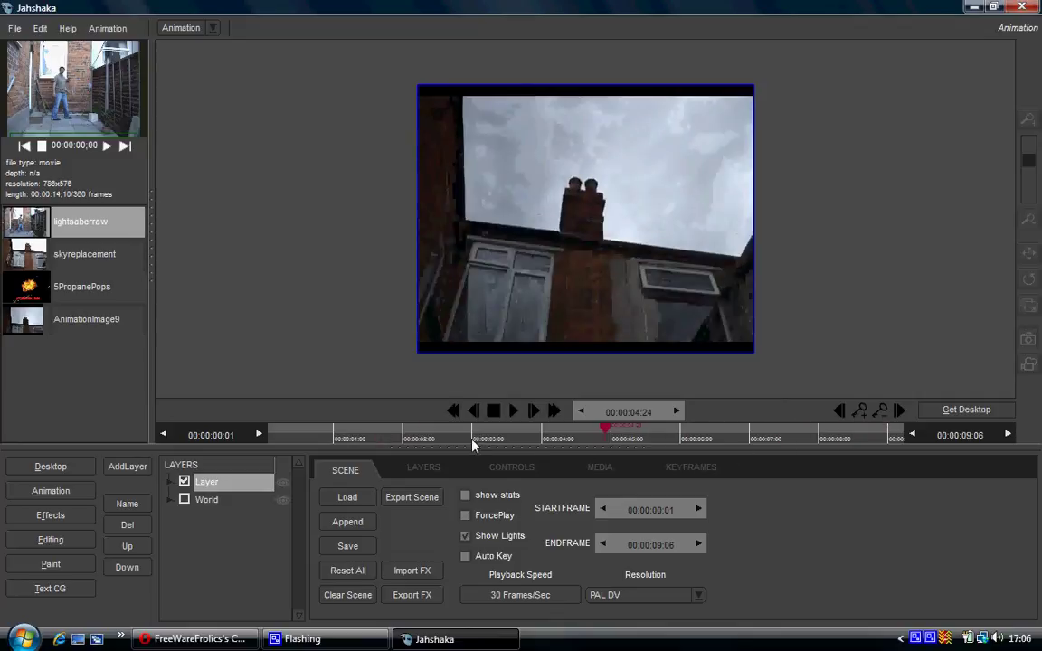
pyautogui.click(441, 435)
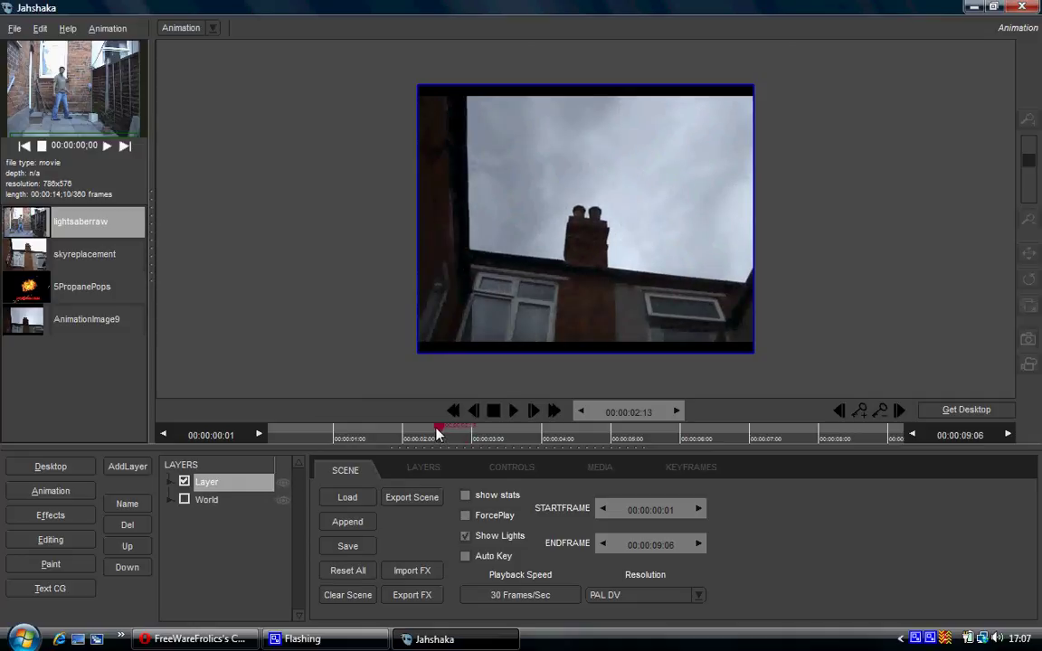
pyautogui.click(486, 435)
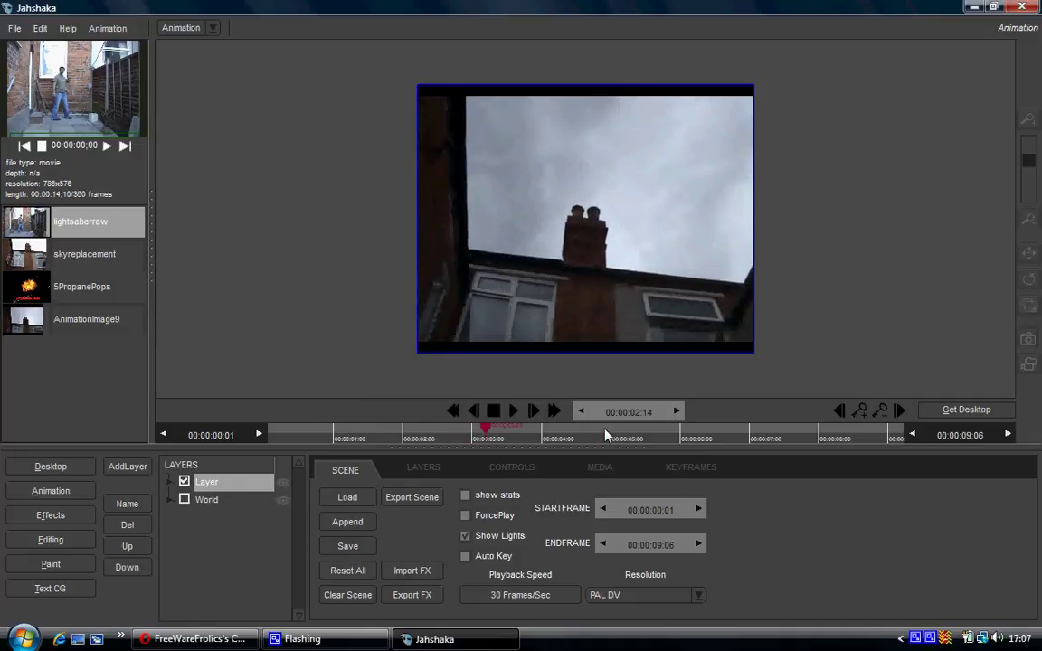
pyautogui.click(605, 435)
pyautogui.click(683, 436)
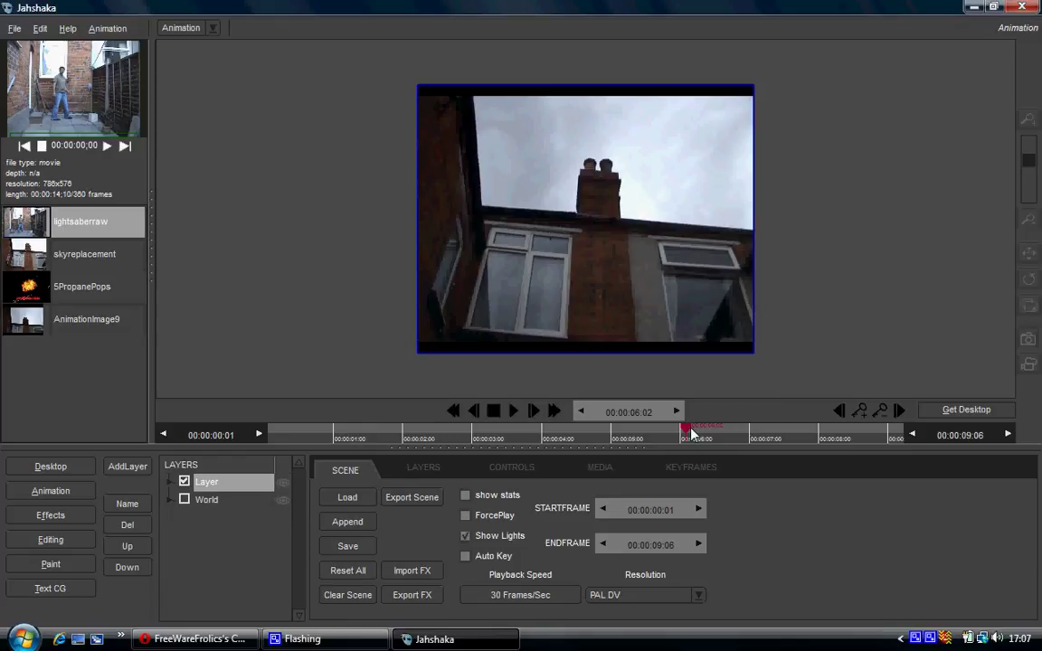
pyautogui.moveTo(692, 434); pyautogui.dragTo(436, 429)
# Render the scene to a clip from the first frame, stopping the render at about 00:00:00:18
pyautogui.moveTo(353, 419); pyautogui.dragTo(267, 428)
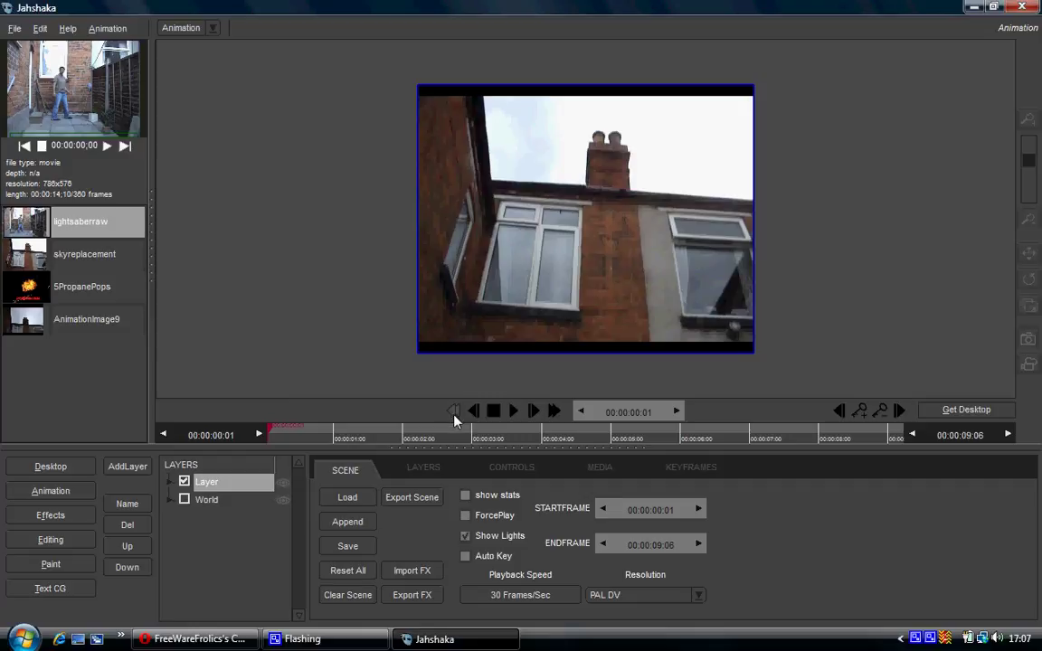
pyautogui.click(1032, 368)
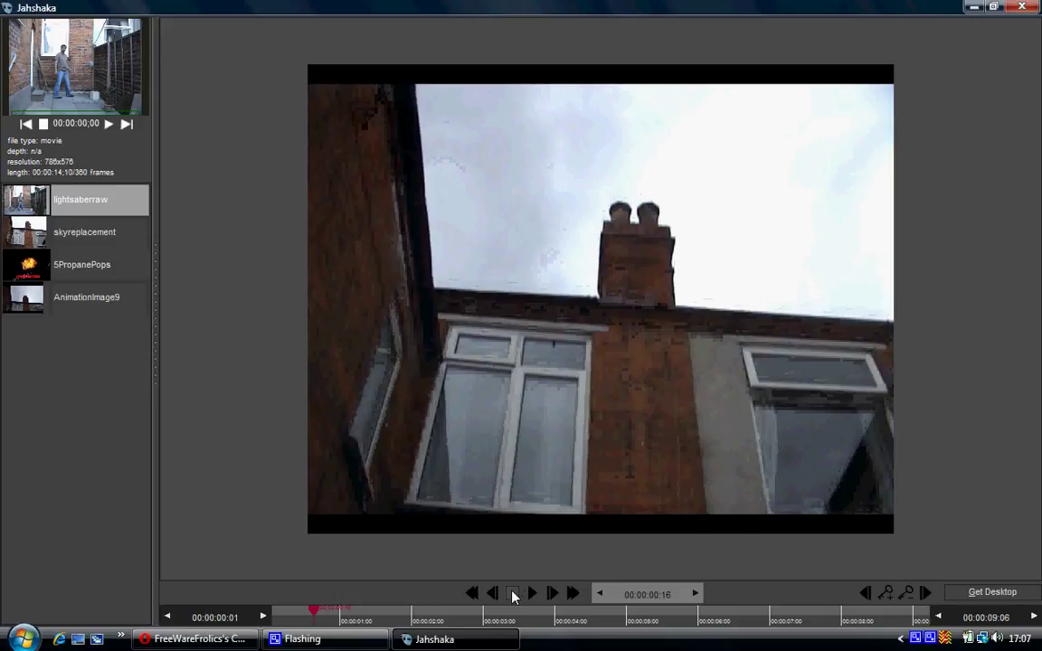
pyautogui.click(513, 595)
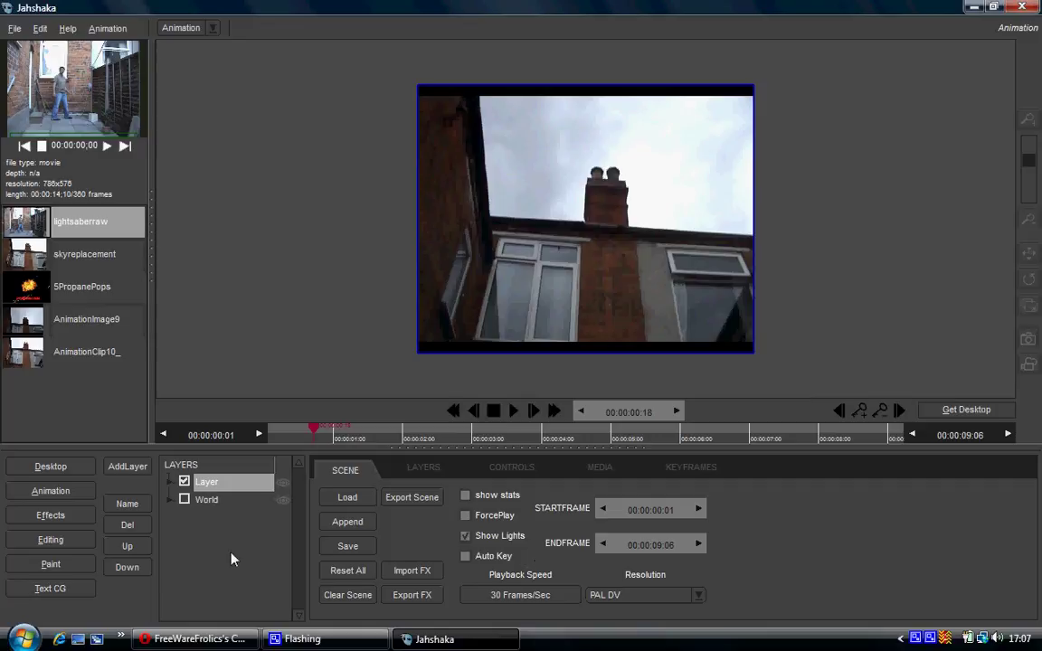
# Select the rendered clip in the media list, go to the media desktop and tidy its overlapping thumbnails
pyautogui.click(112, 321)
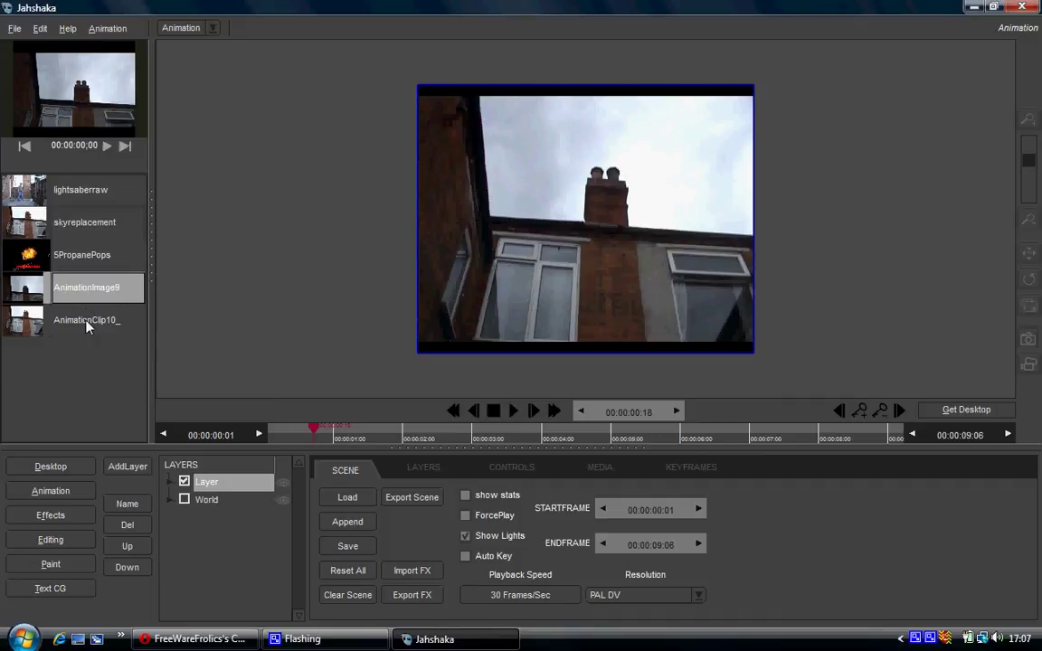
pyautogui.click(88, 324)
pyautogui.click(51, 466)
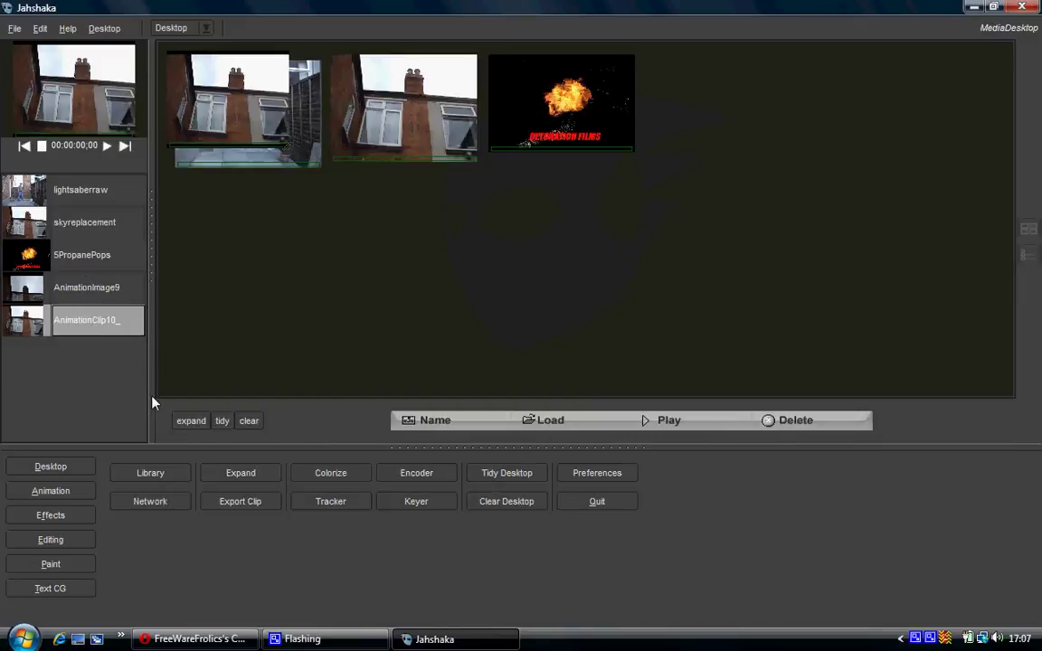
pyautogui.click(220, 421)
pyautogui.click(501, 338)
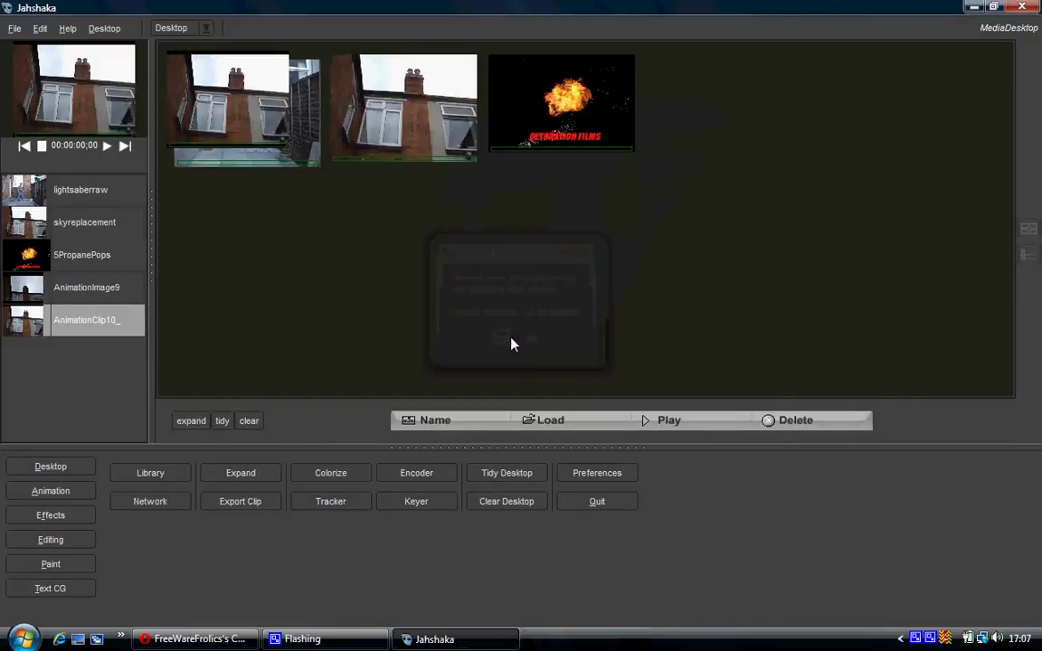
# Inspect the rendered still image on the desktop, then play, stop and scrub through the rendered clip
pyautogui.click(703, 129)
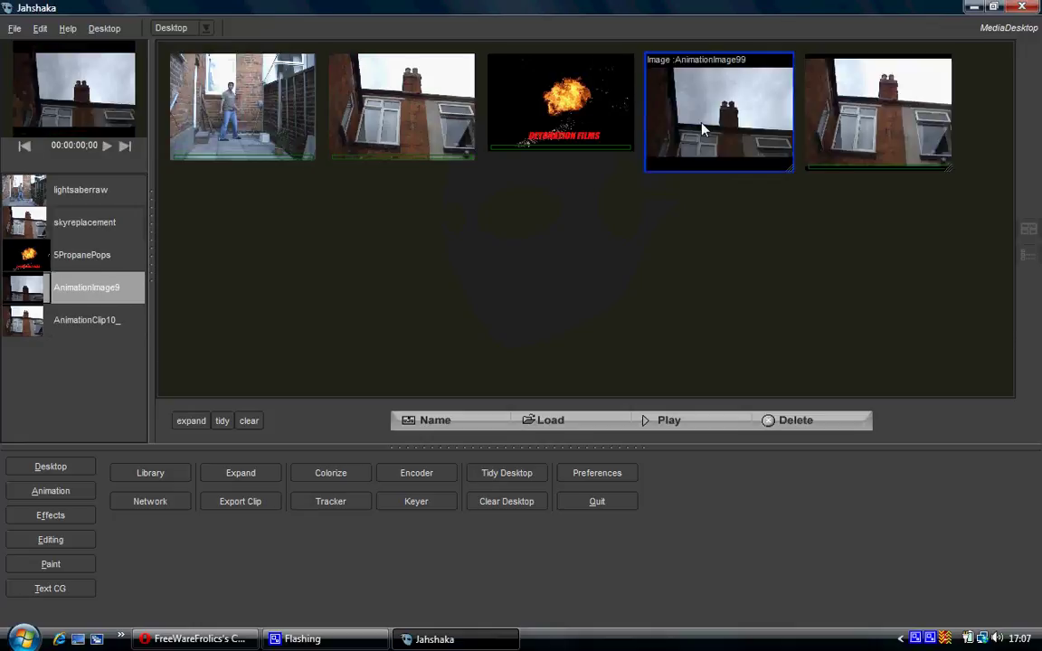
pyautogui.click(885, 157)
pyautogui.click(885, 180)
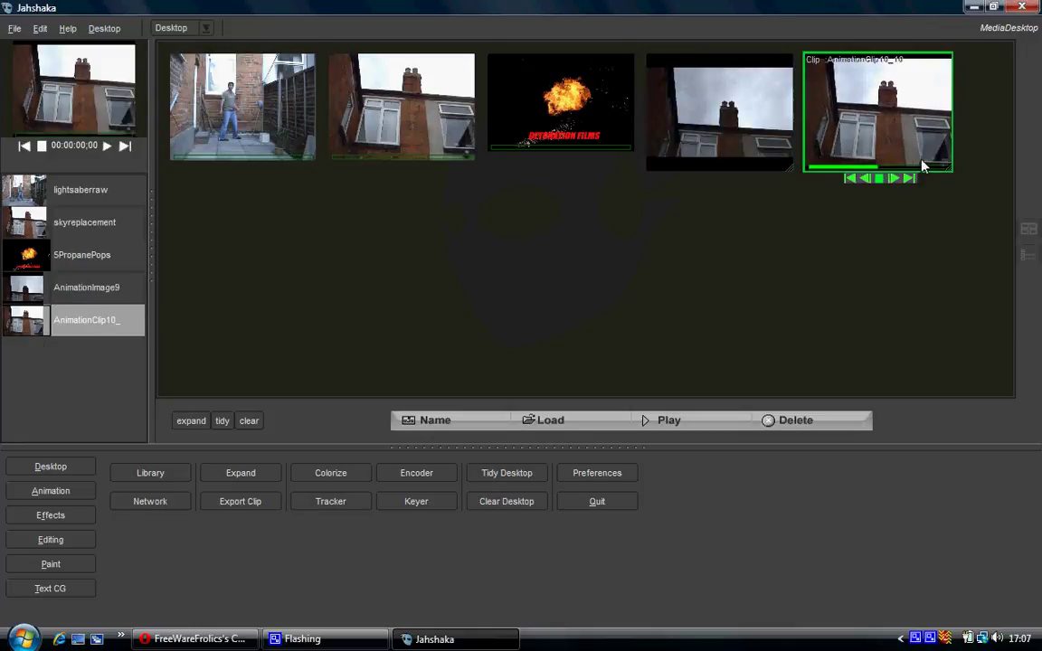
pyautogui.click(877, 180)
pyautogui.moveTo(827, 172); pyautogui.dragTo(762, 176)
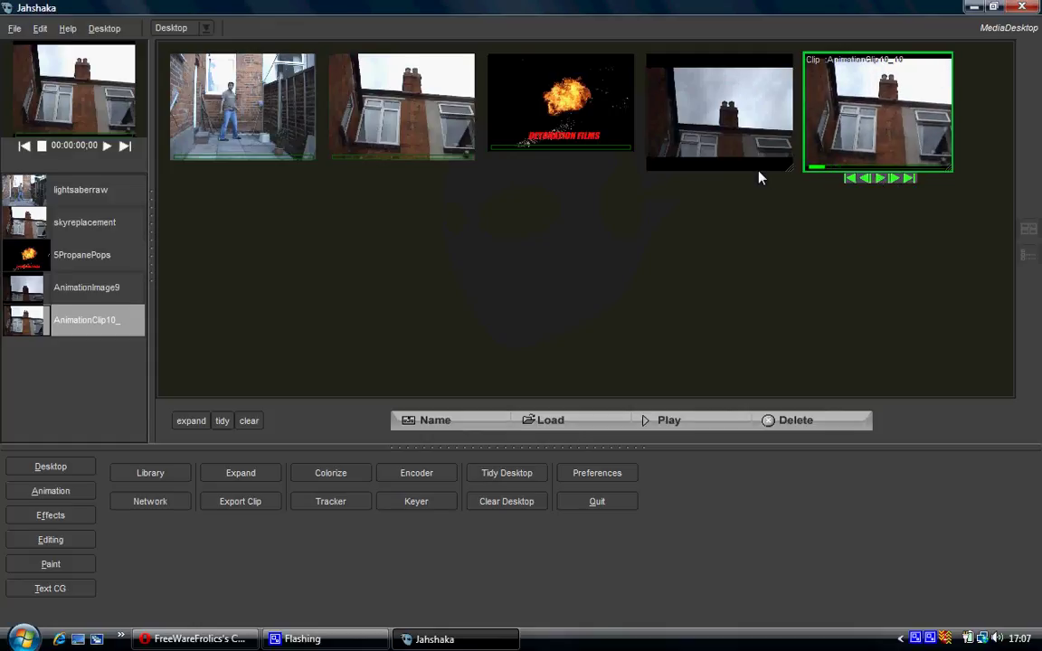
# Bring up the Encoder for the rendered clip and examine its Normalisation and Encoding Format choices
pyautogui.click(415, 480)
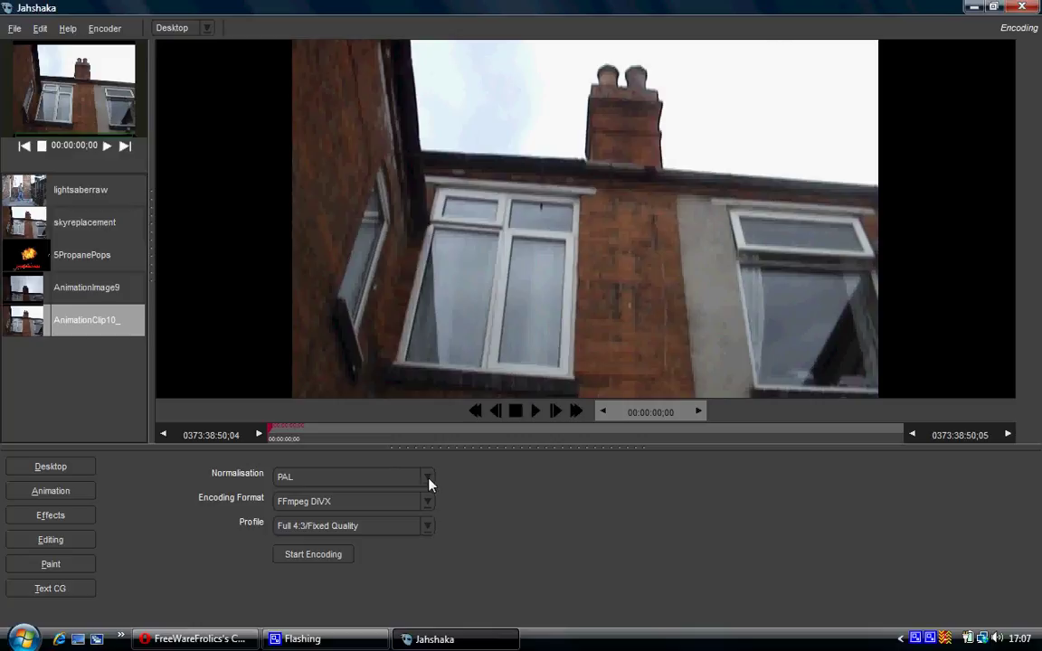
pyautogui.click(428, 481)
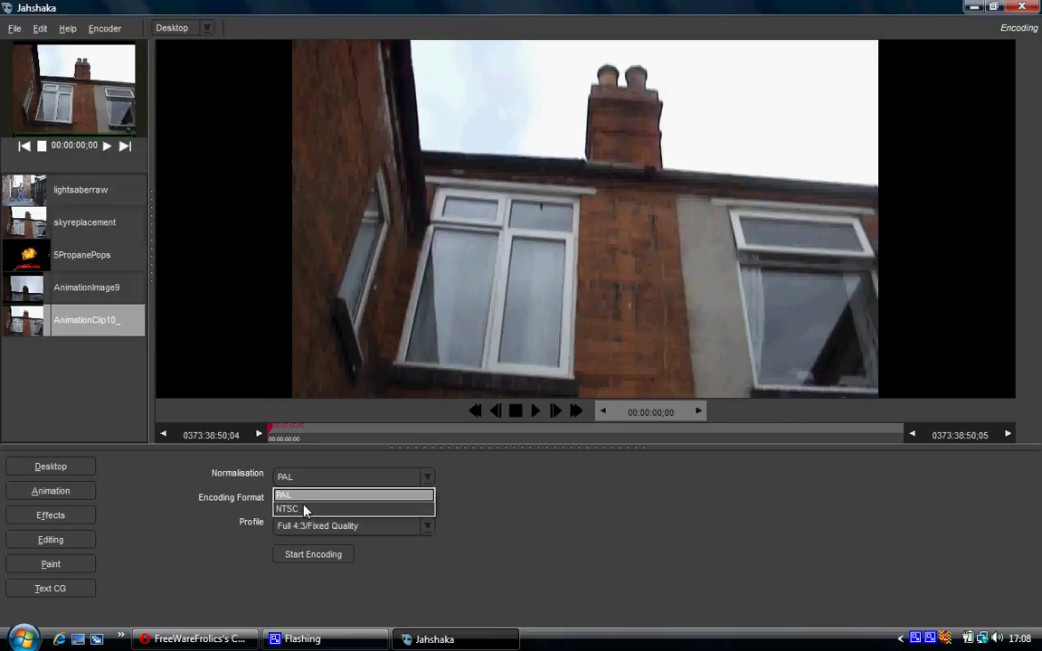
pyautogui.click(504, 514)
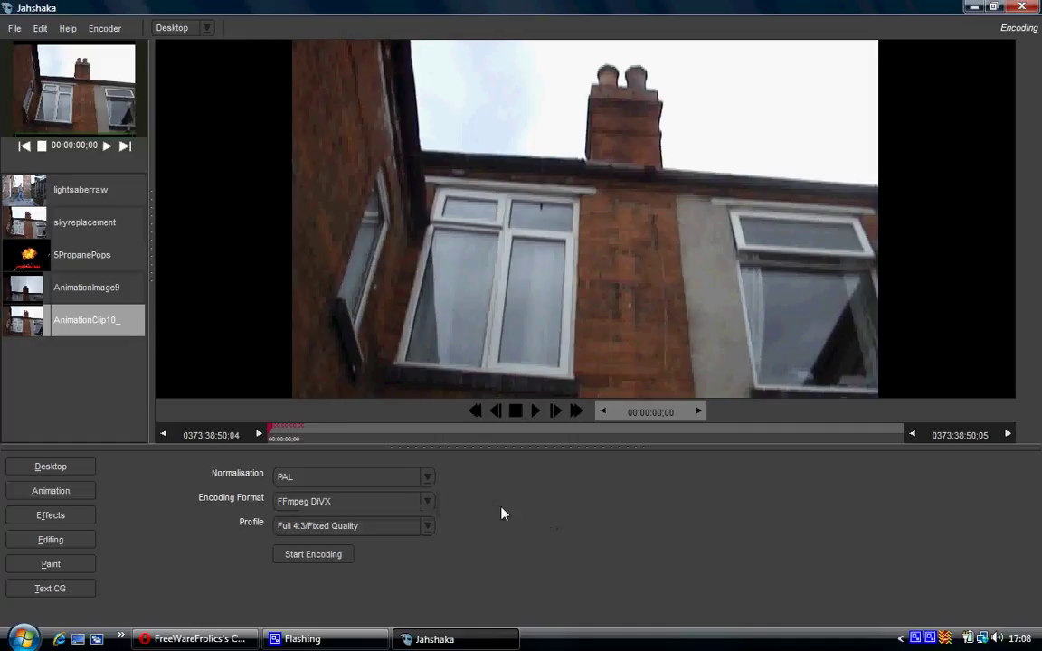
pyautogui.click(412, 508)
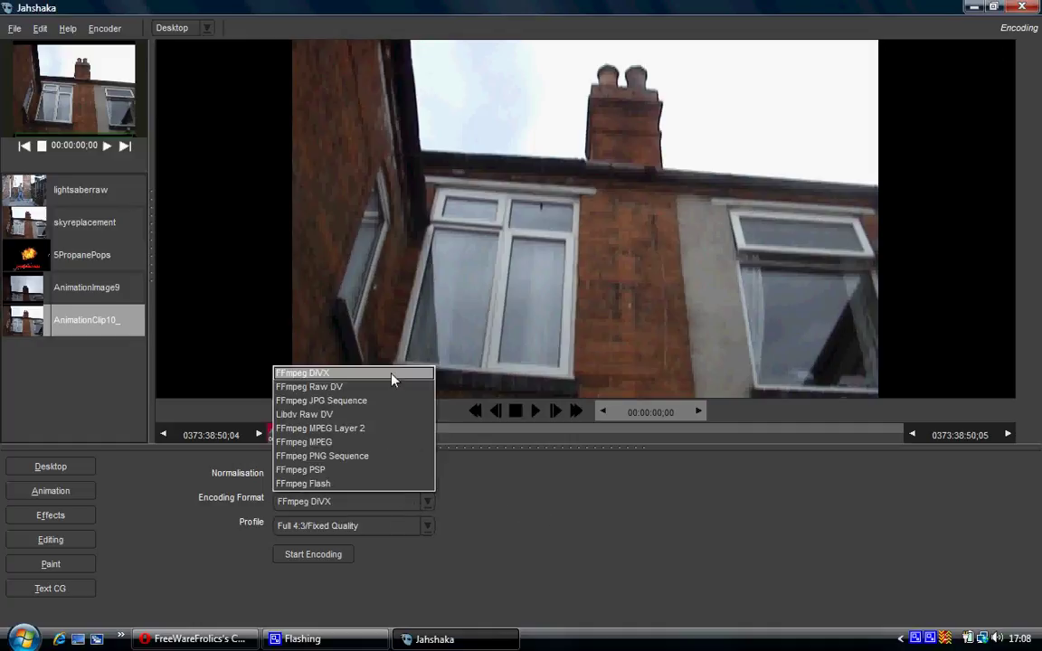
pyautogui.click(485, 479)
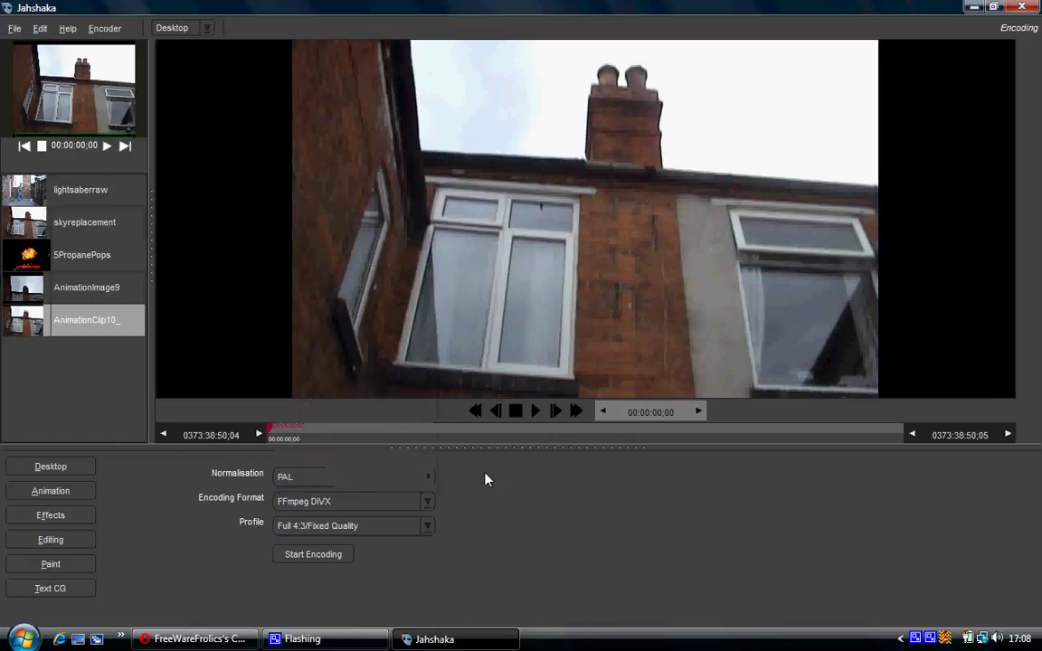
# Return to the media desktop and export the rendered clip to a new folder named New Folder on the Windows desktop
pyautogui.click(27, 467)
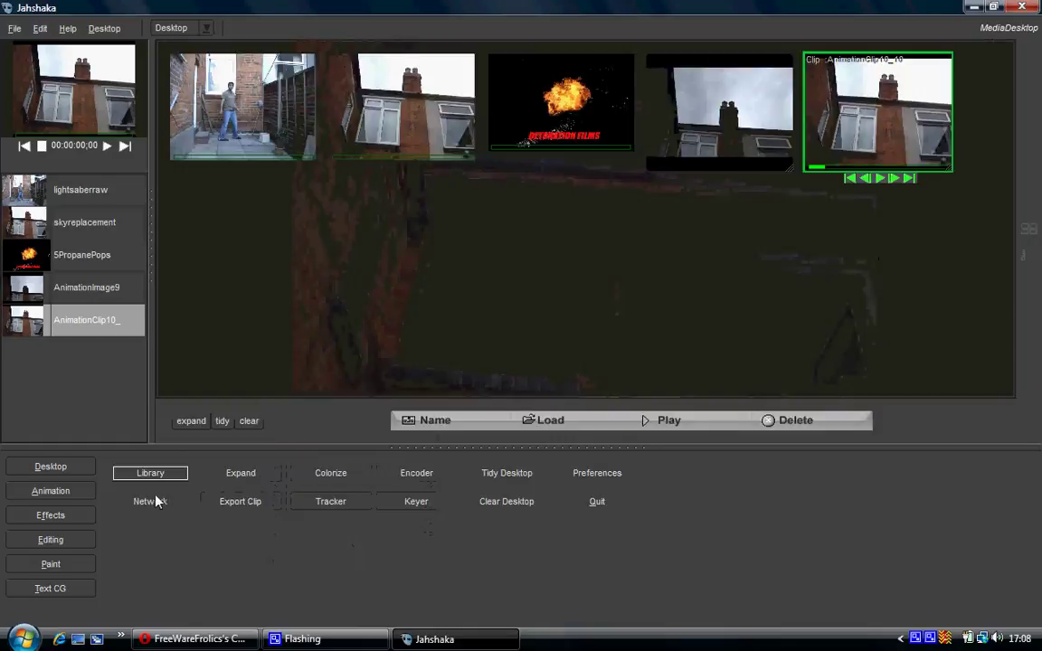
pyautogui.click(265, 500)
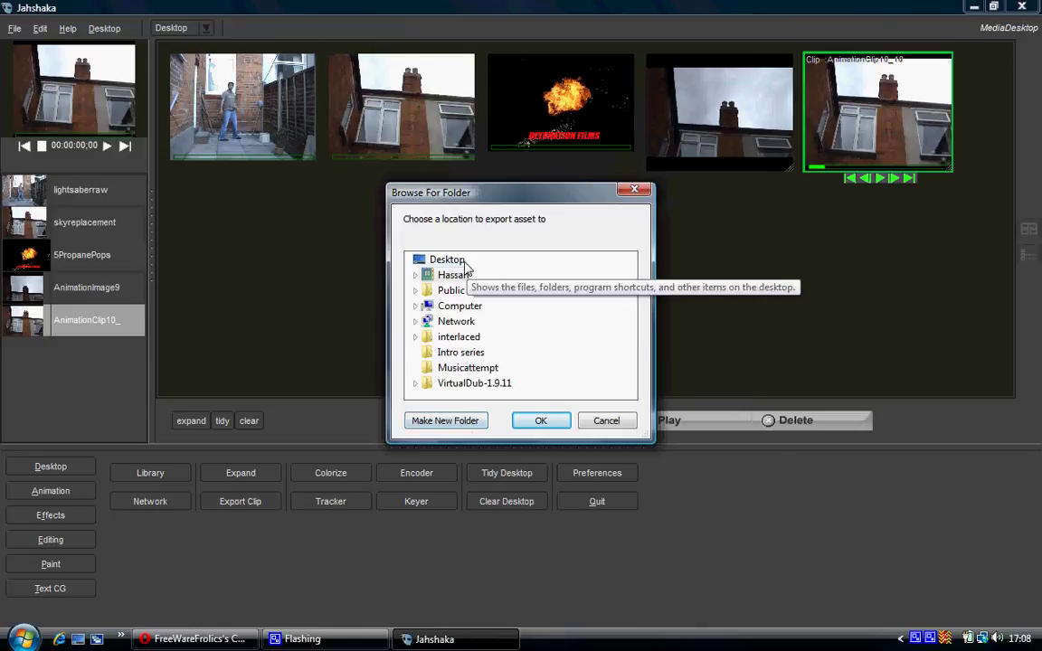
pyautogui.click(463, 422)
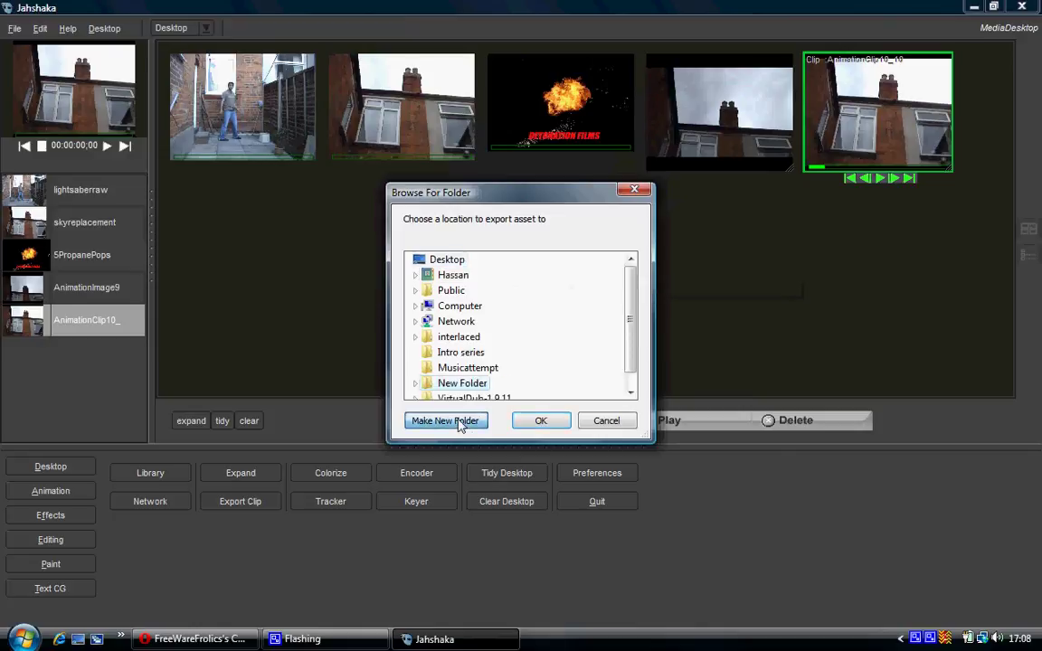
pyautogui.press('Return')
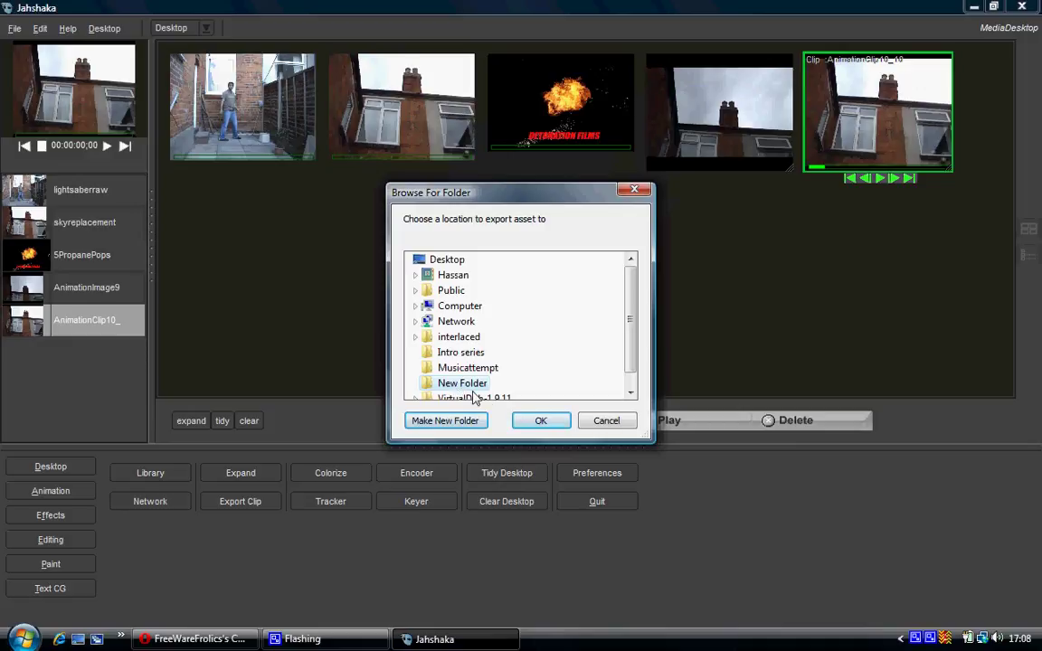
pyautogui.click(536, 421)
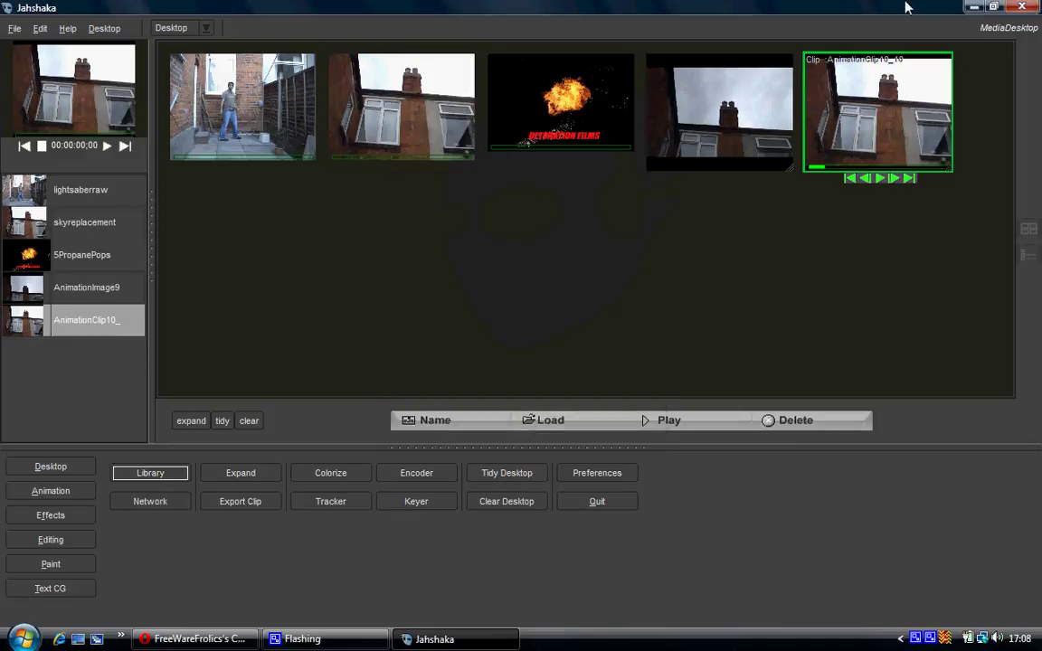
# Examine the exported frame images in the AnimationClip10_ subfolder of New Folder on the Windows desktop, and close the window
pyautogui.click(969, 9)
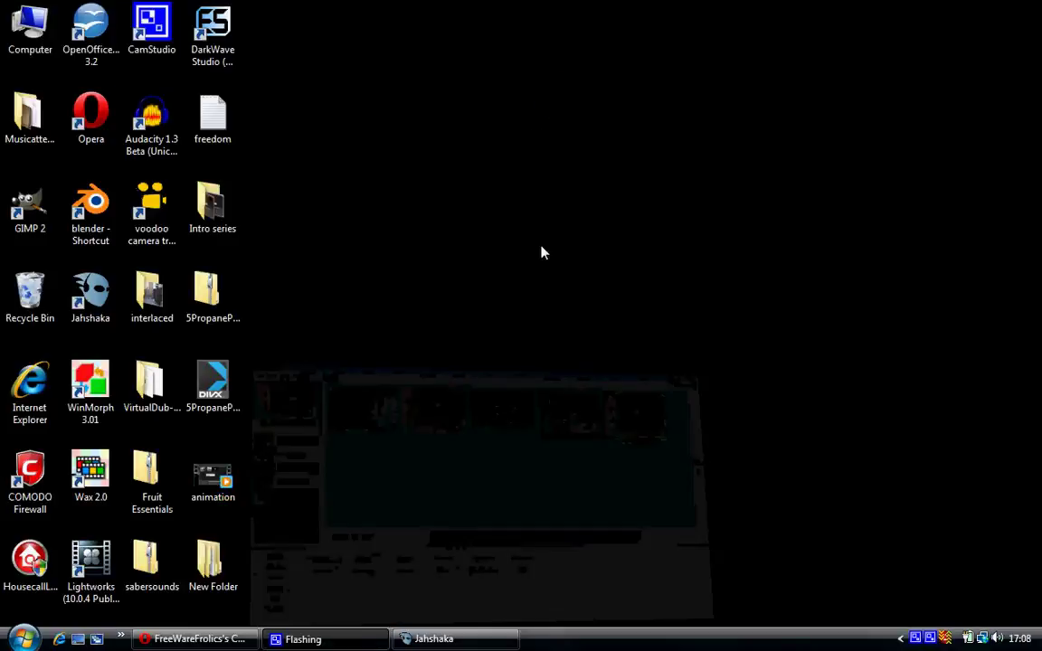
pyautogui.doubleClick(210, 565)
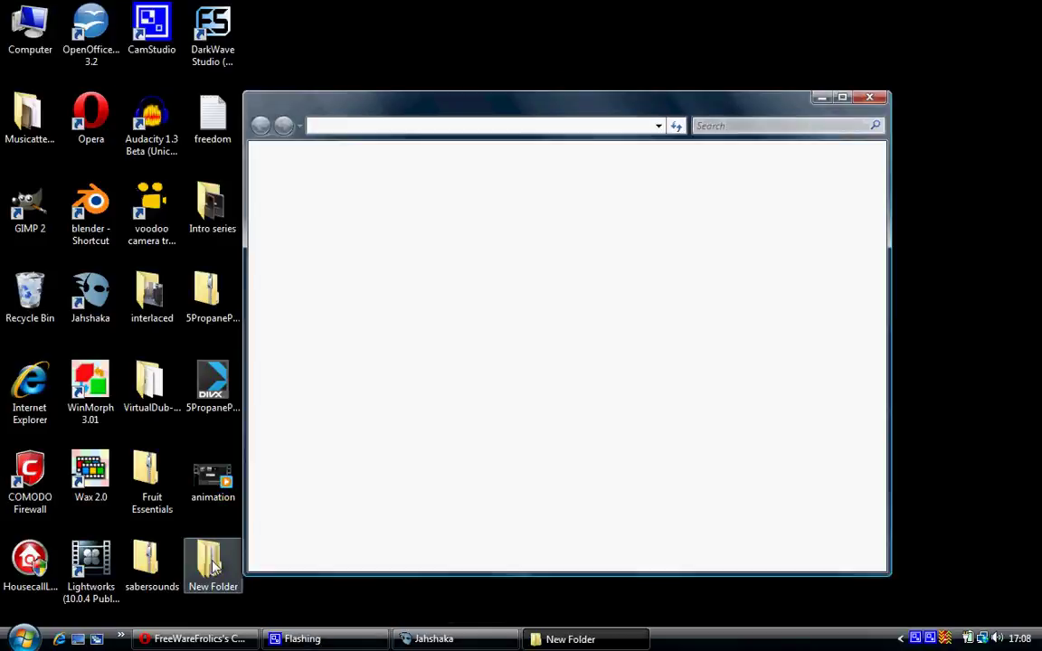
pyautogui.doubleClick(418, 228)
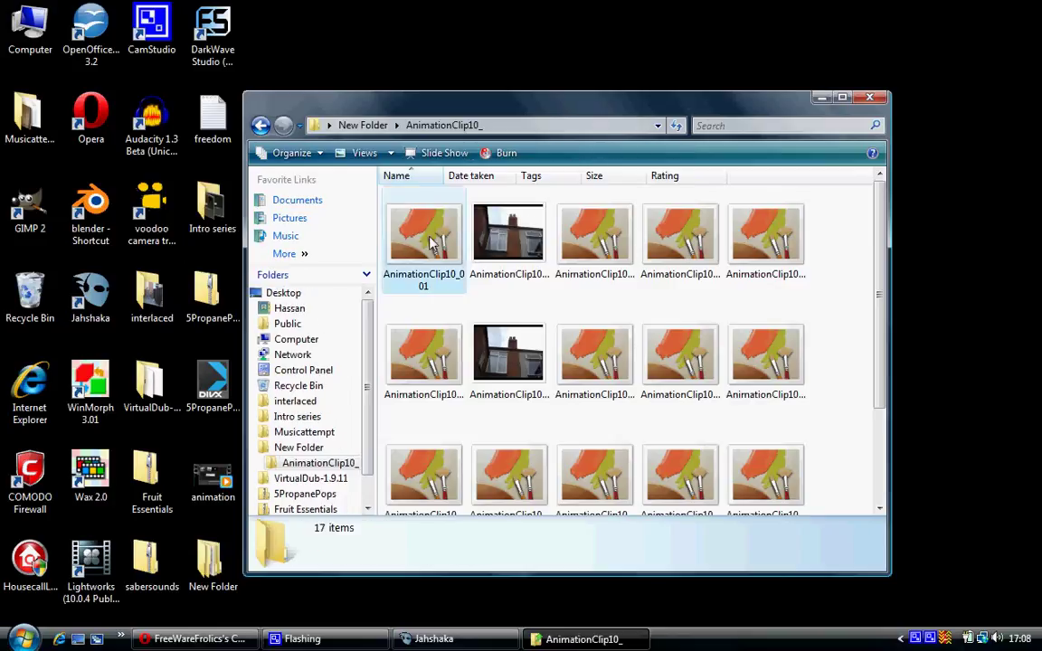
pyautogui.click(539, 226)
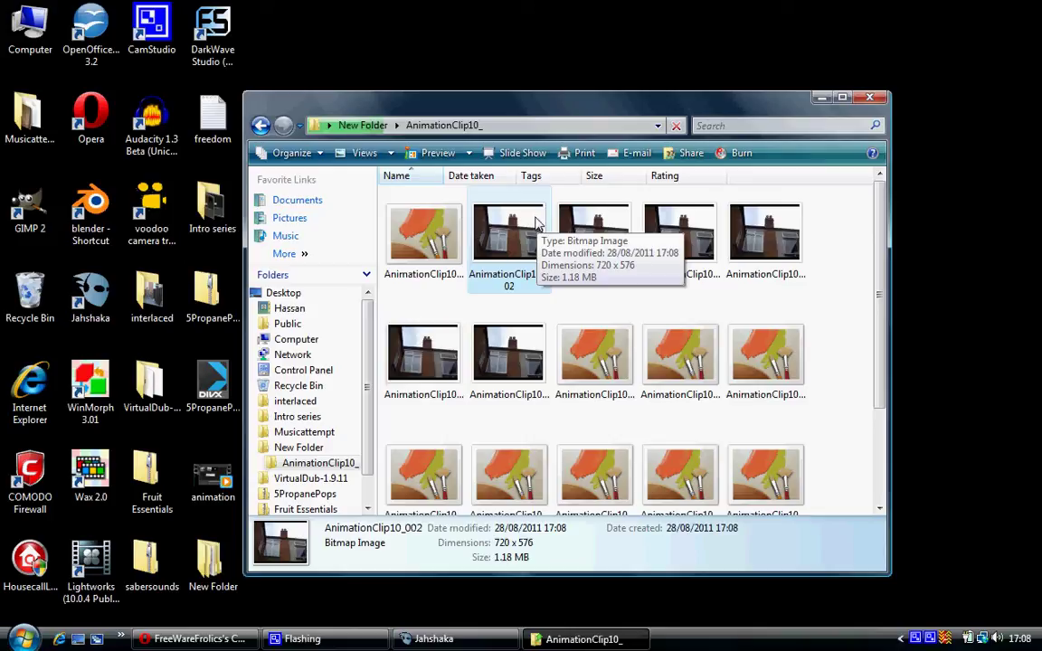
pyautogui.click(843, 100)
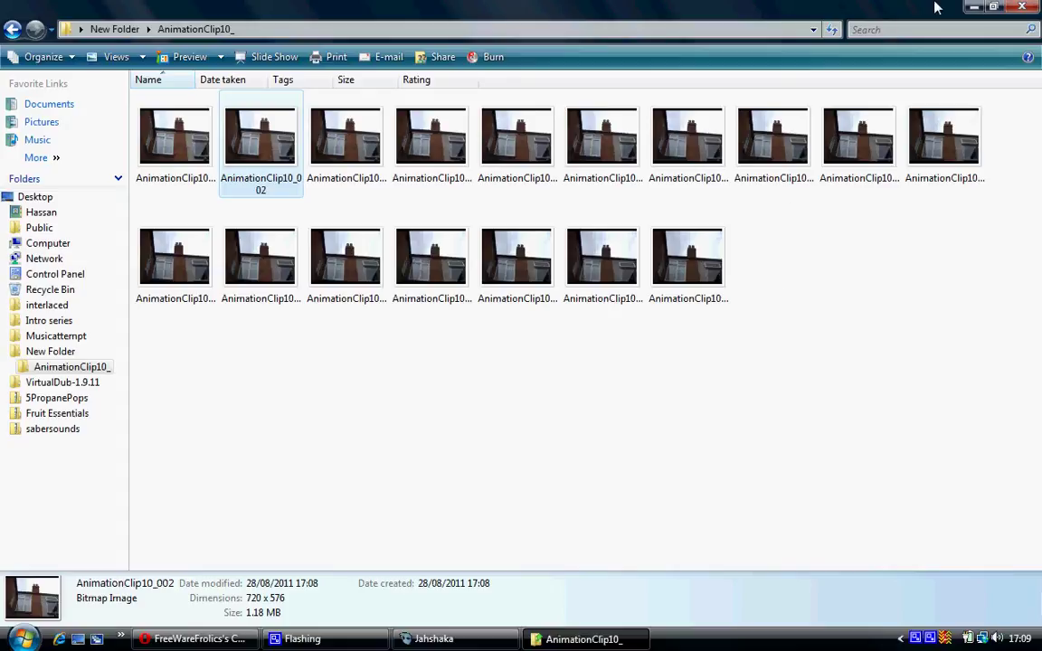
pyautogui.click(1017, 7)
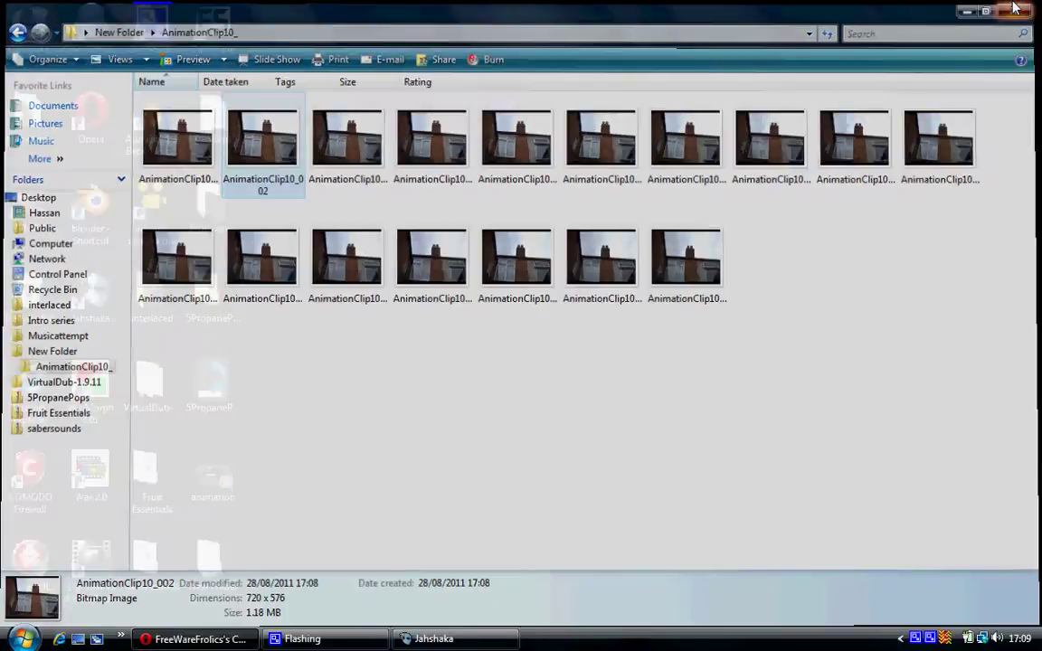
# Switch back to Jahshaka's Animation module and examine the available layer types and the layer's Controls and Media settings
pyautogui.click(415, 644)
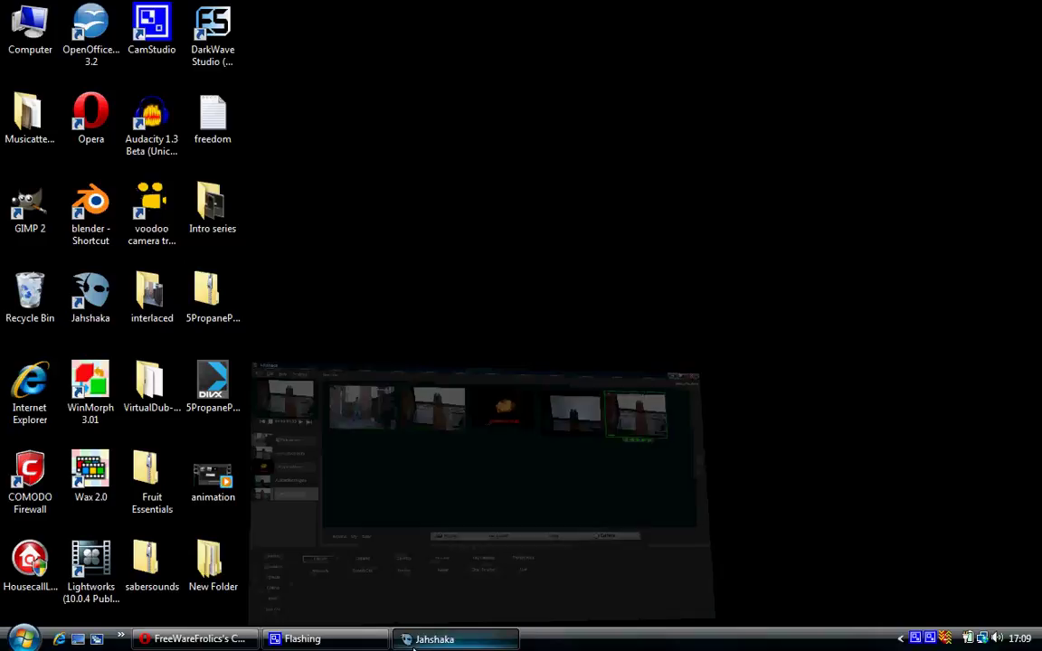
pyautogui.click(91, 493)
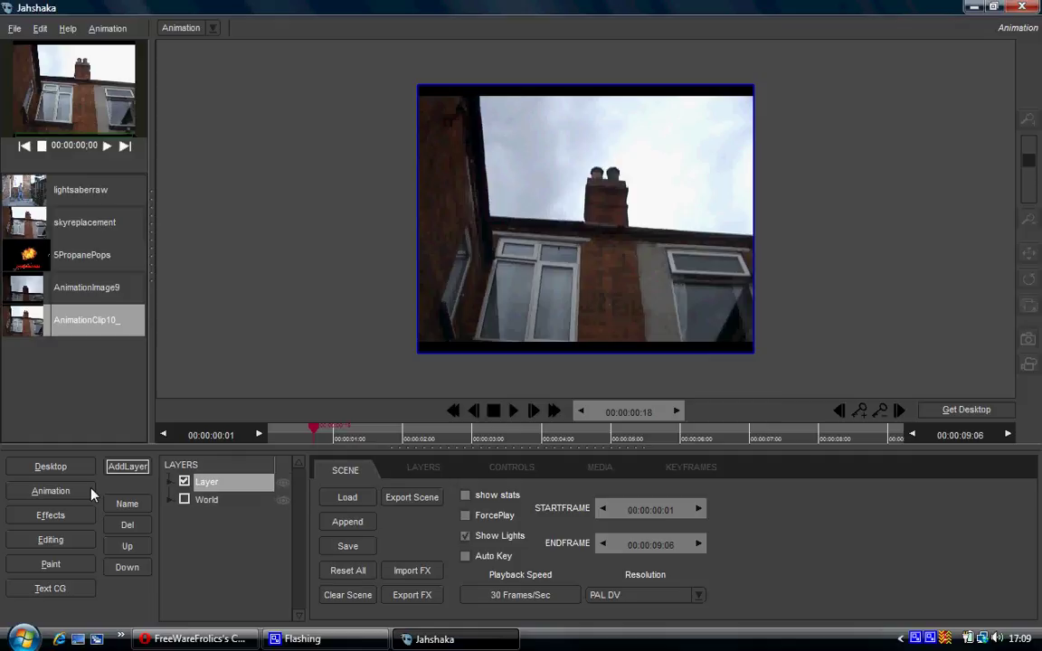
pyautogui.click(127, 466)
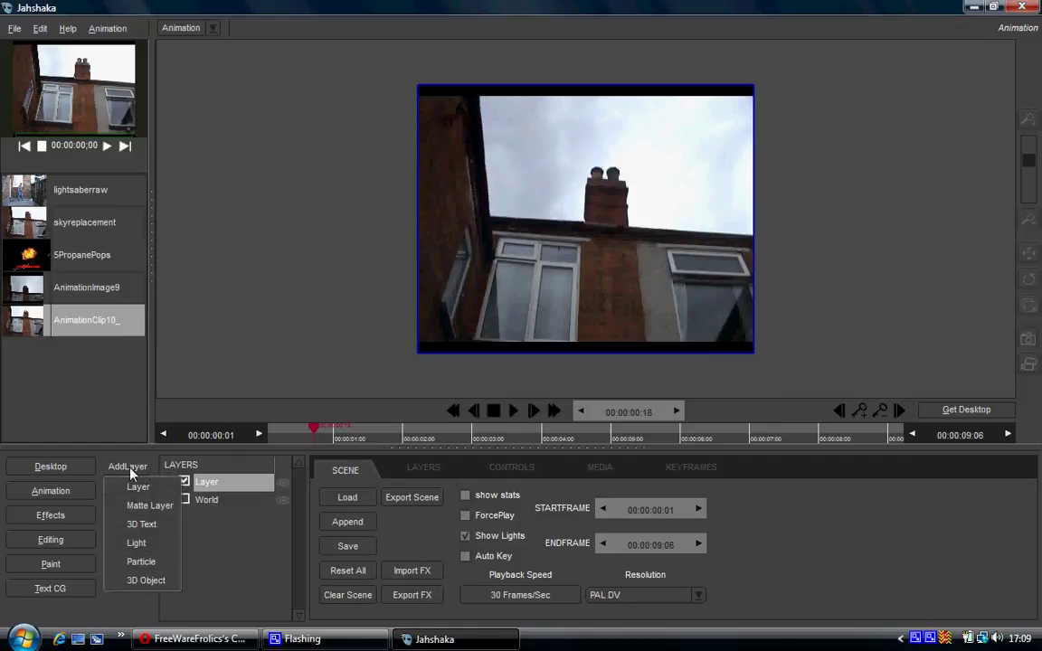
pyautogui.click(226, 551)
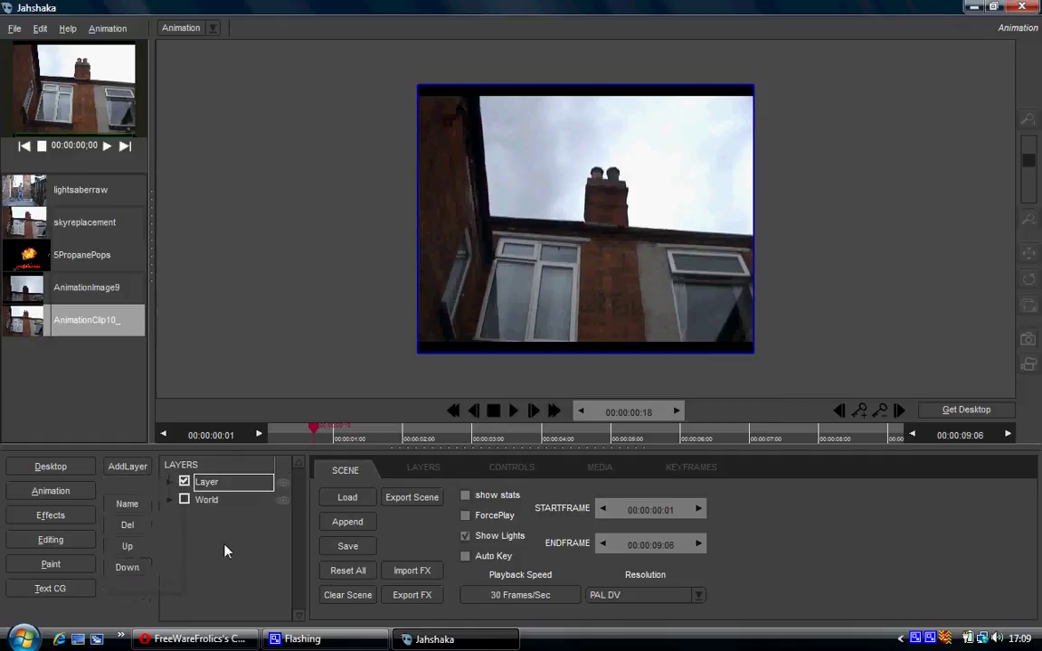
pyautogui.click(423, 468)
pyautogui.click(512, 468)
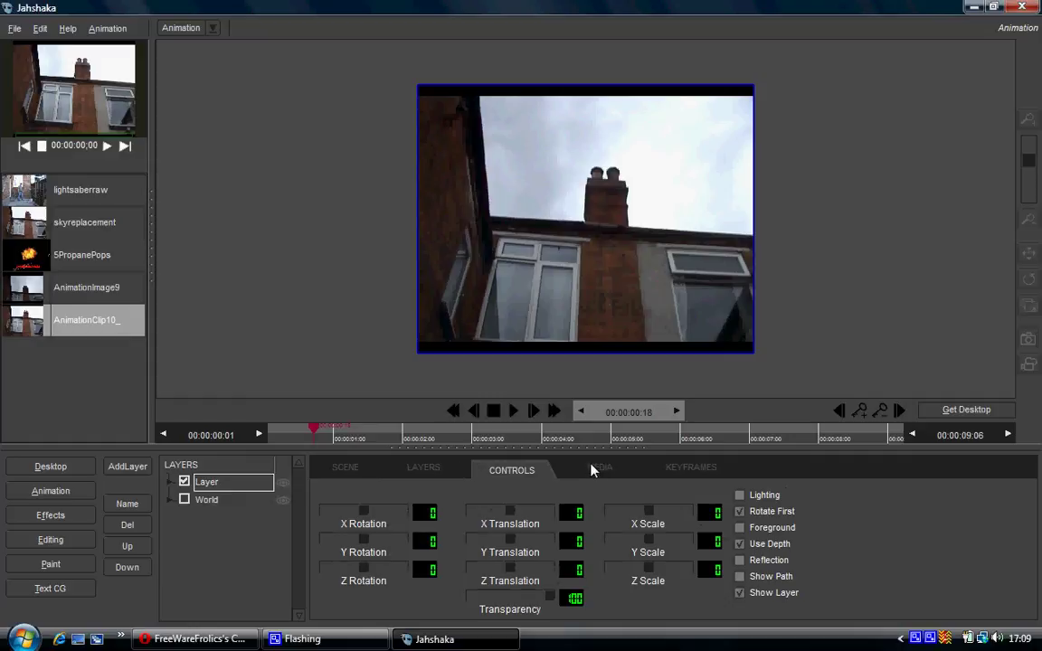
pyautogui.click(592, 469)
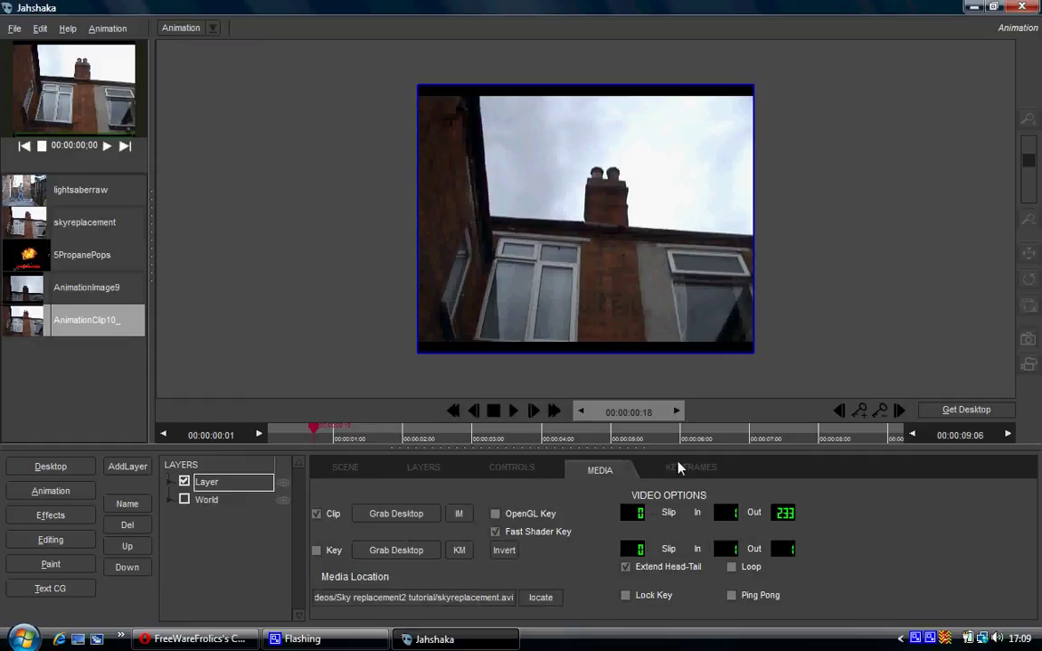
pyautogui.rightClick(926, 642)
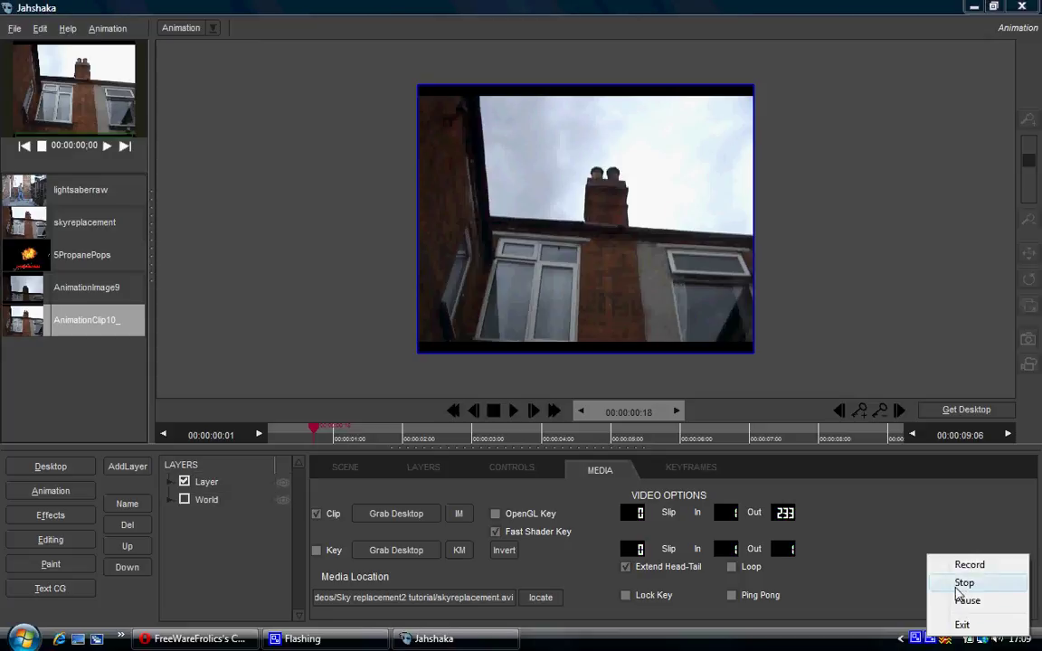
pyautogui.click(961, 584)
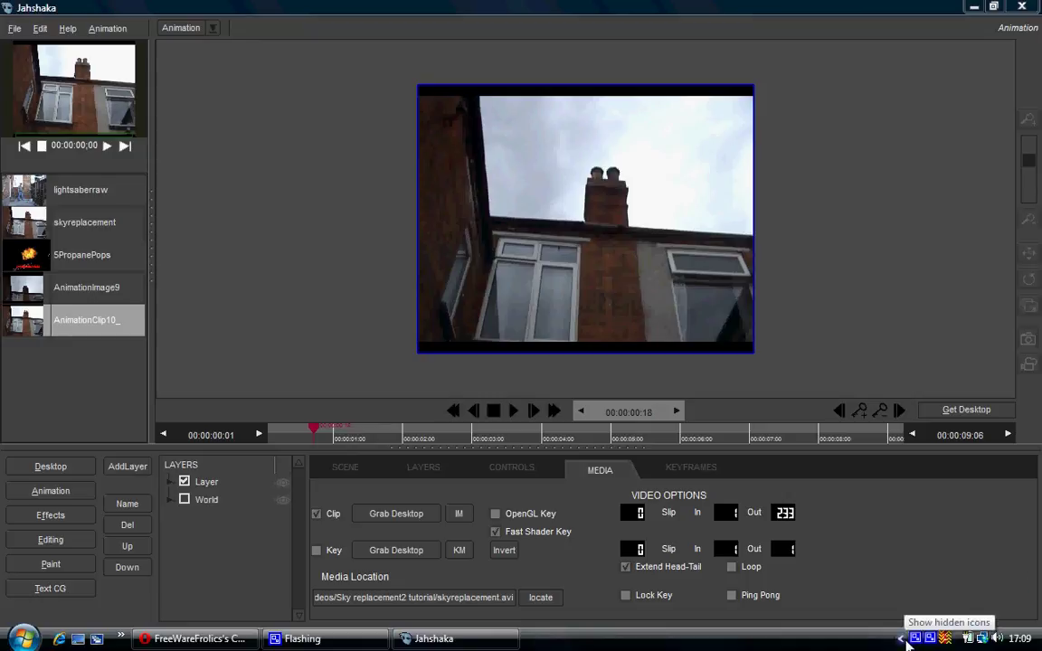